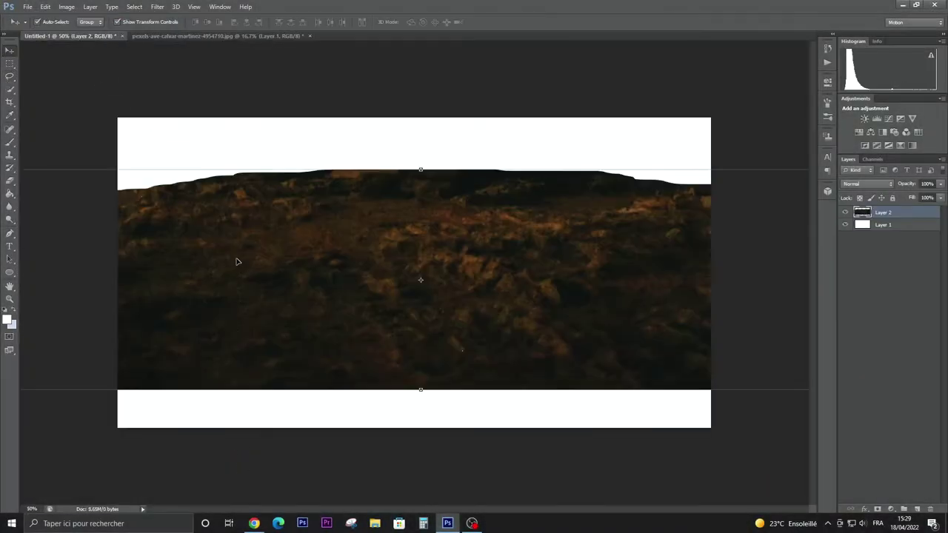
Bring the rocky ground into Untitled-1, scaled to canvas width at the bottom
drag(237, 261, 232, 303)
scroll(233, 302, down, 3)
key(ctrl+t)
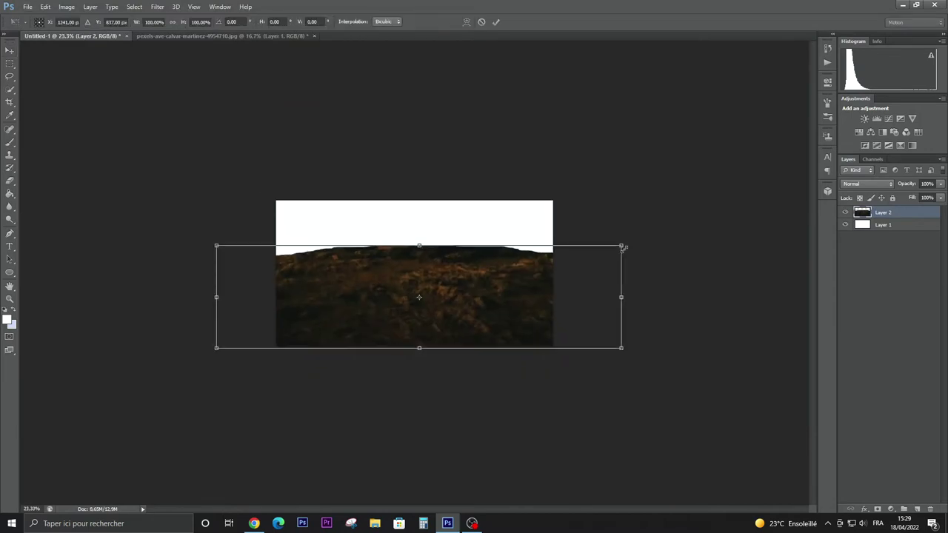
drag(624, 247, 429, 292)
mouse_move(218, 348)
mouse_down()
mouse_move(345, 313)
mouse_move(277, 348)
mouse_up()
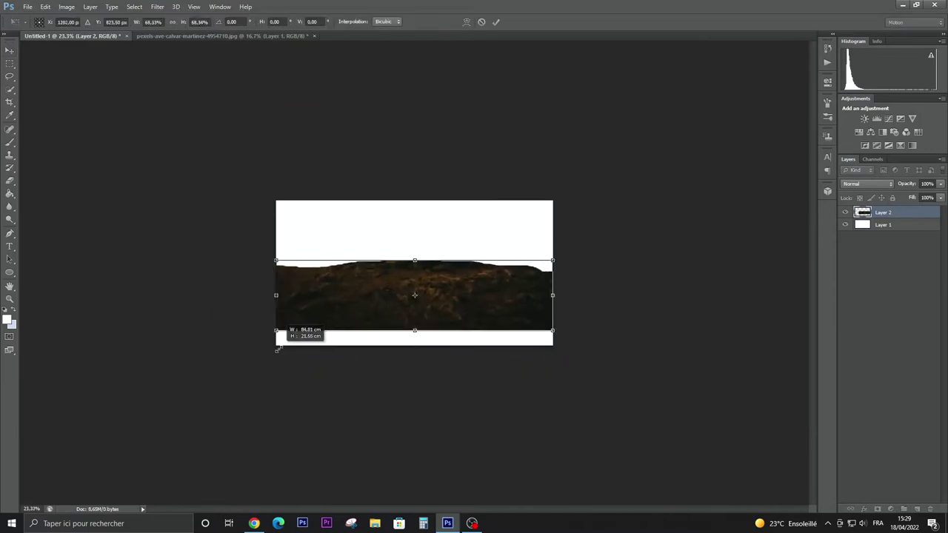
drag(413, 331, 377, 307)
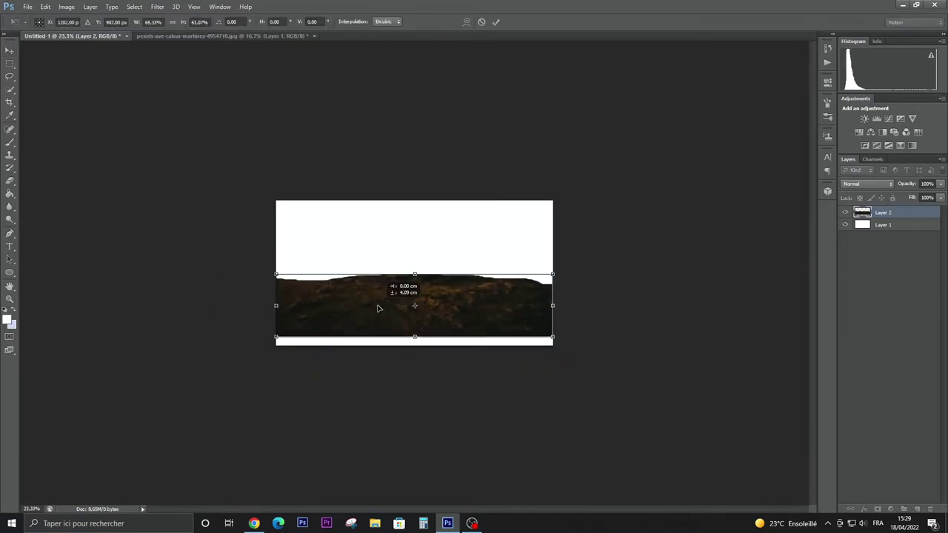
key(Return)
Close the lighthouse photo, add the cracked soil, and stack the rocky ground above it
key(ctrl+plus)
click(292, 36)
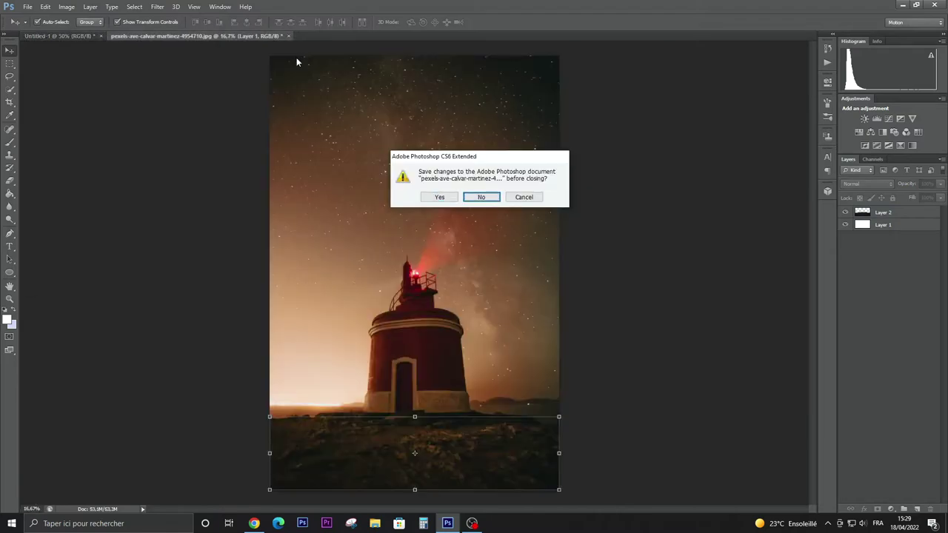
click(485, 197)
click(27, 7)
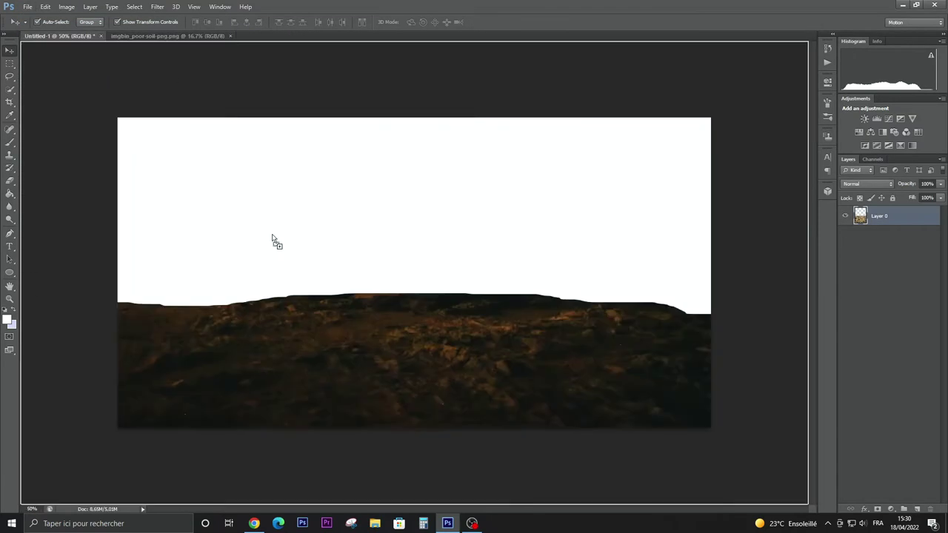
mouse_move(415, 339)
mouse_down()
mouse_move(559, 444)
mouse_move(559, 356)
mouse_up()
drag(885, 224, 899, 213)
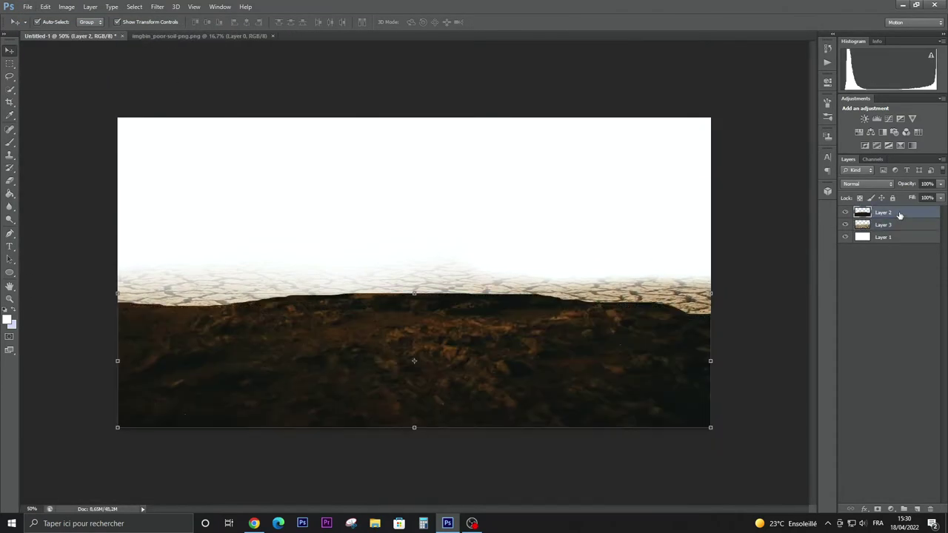
Match the rocky ground's colours to Layer 3 with reduced luminance and colour intensity
click(84, 7)
click(196, 230)
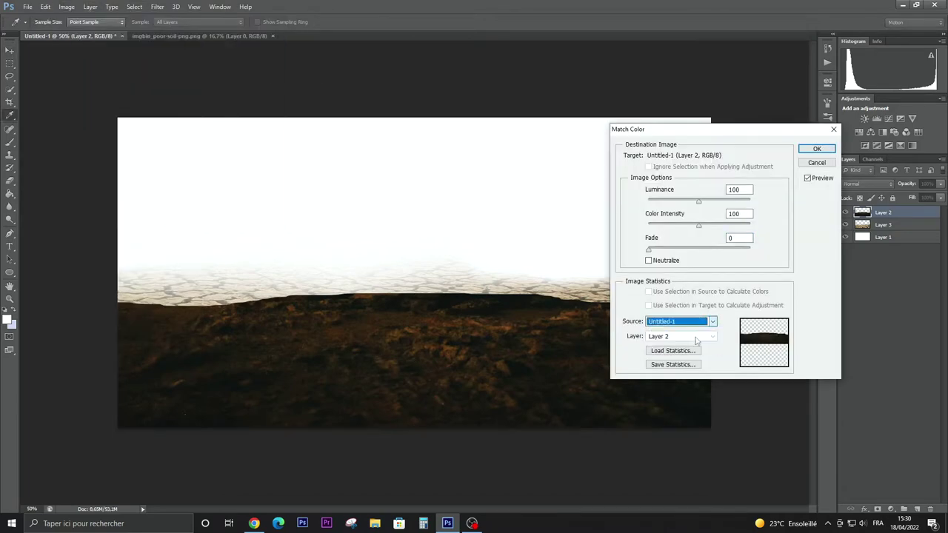
click(696, 337)
click(672, 371)
mouse_move(698, 202)
mouse_down()
mouse_move(676, 201)
mouse_move(676, 226)
mouse_up()
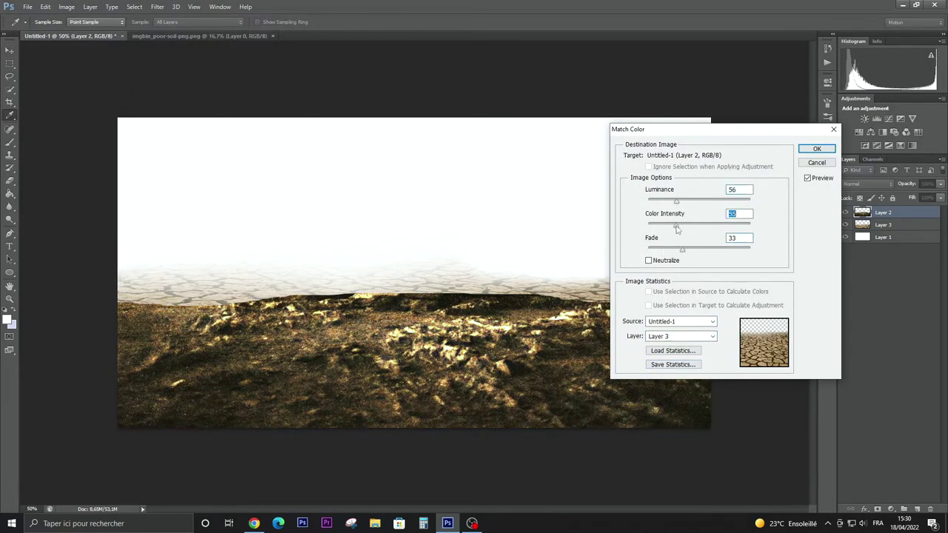
key(Return)
Erase the rocky ground's top to reveal the cracked soil
key(e)
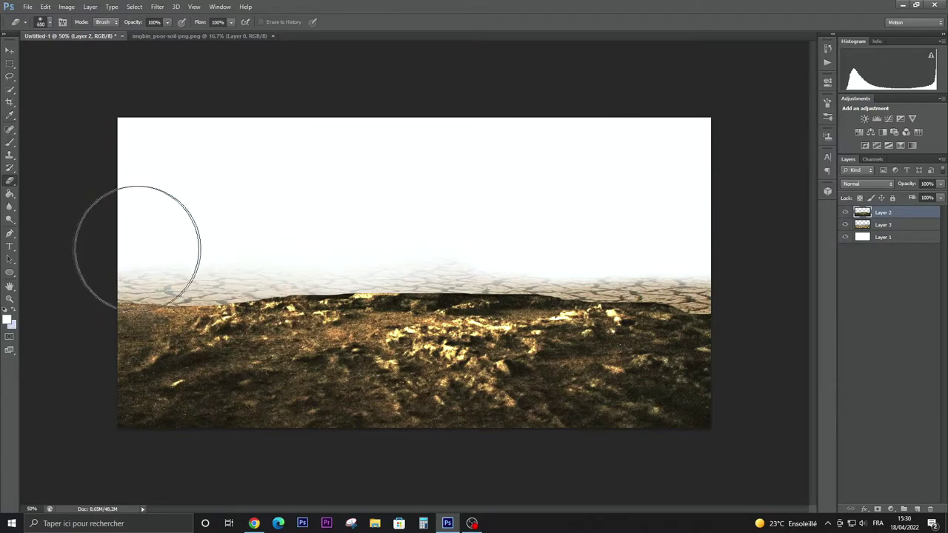
mouse_move(132, 263)
mouse_down()
mouse_move(512, 274)
mouse_move(113, 308)
mouse_up()
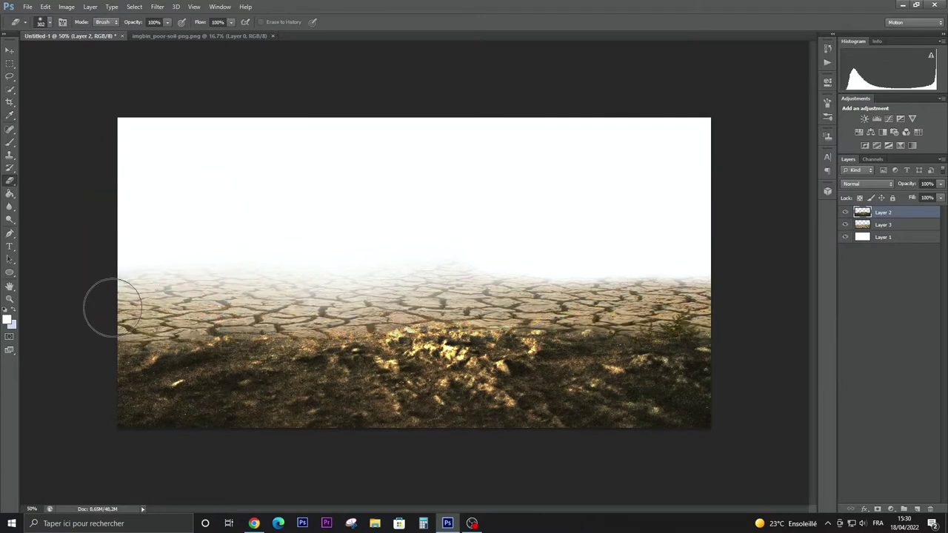
key(v)
Add a new layer above the background filled with light blue sky
click(882, 237)
click(917, 509)
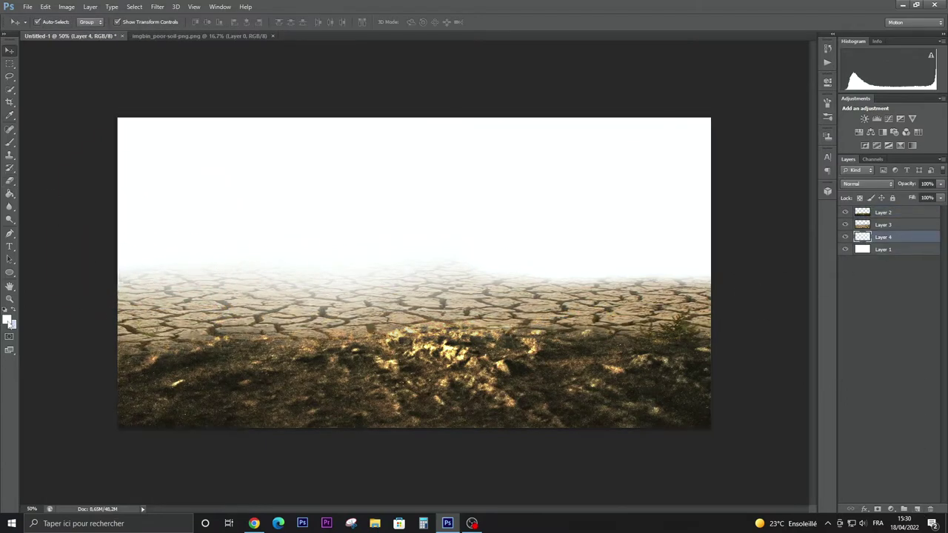
key(g)
click(7, 319)
click(598, 200)
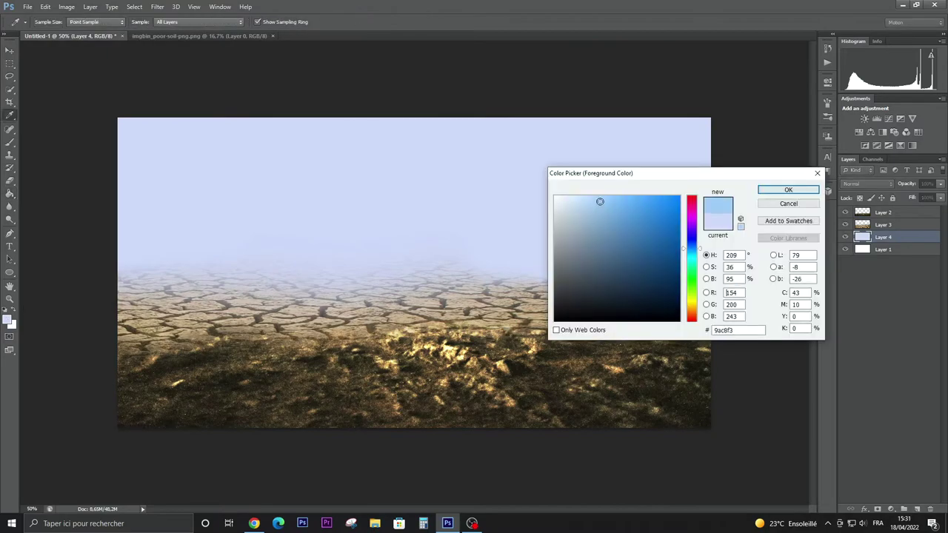
click(789, 188)
click(415, 192)
Close the cracked soil document and open the pyramid clipart image
click(8, 50)
click(272, 36)
click(27, 7)
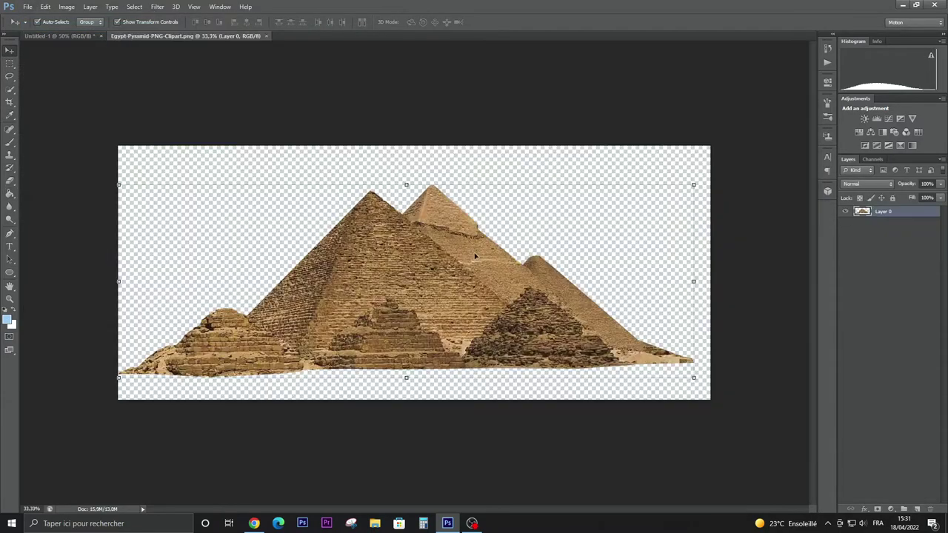
Add the pyramids to the composite, scaled down and placed above the cracked ground
mouse_move(370, 245)
mouse_down()
mouse_move(75, 39)
mouse_move(414, 274)
mouse_up()
key(ctrl+t)
mouse_move(731, 385)
mouse_down()
mouse_move(338, 252)
mouse_move(652, 286)
mouse_up()
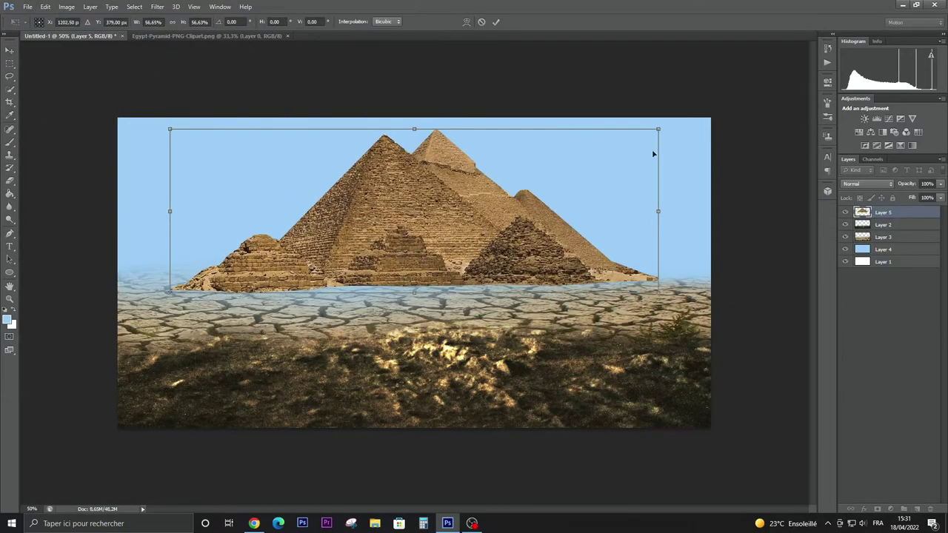
drag(651, 131, 595, 150)
drag(532, 226, 559, 226)
key(Return)
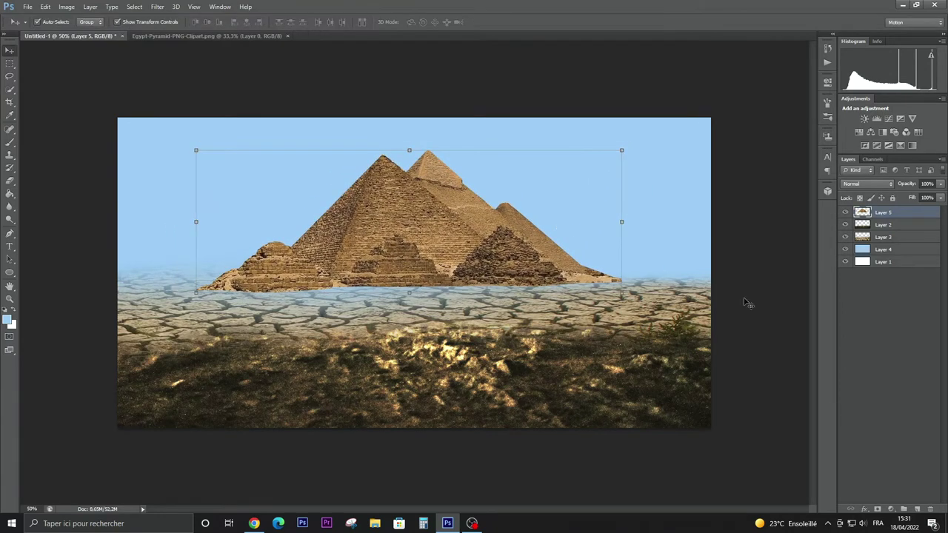
Delete the blue sky layer and fade the pyramids' base into the ground
key(alt+bracketleft)
key(alt+bracketleft)
key(alt+bracketleft)
key(Delete)
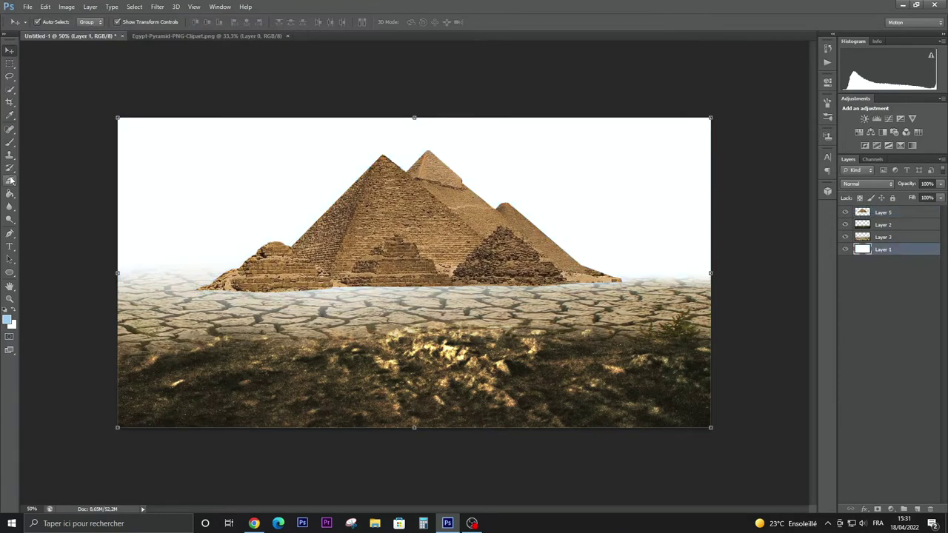
click(10, 180)
key(ctrl+j)
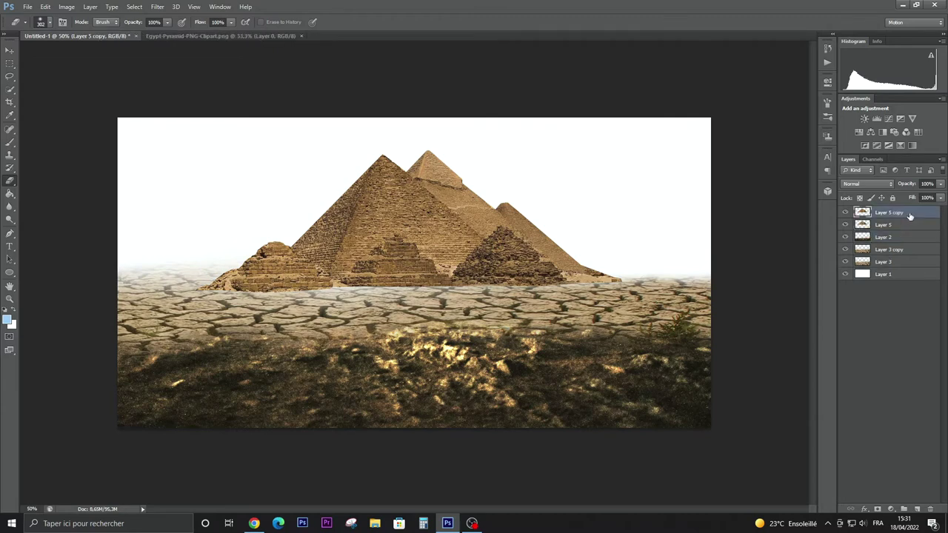
drag(302, 317, 440, 316)
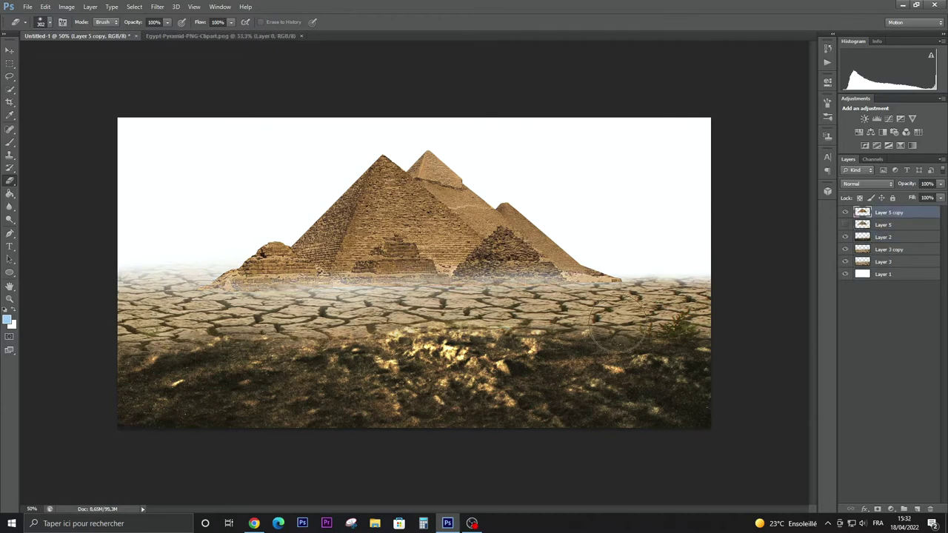
key(v)
Add a second pyramids image at about 30% on the left horizon
click(271, 42)
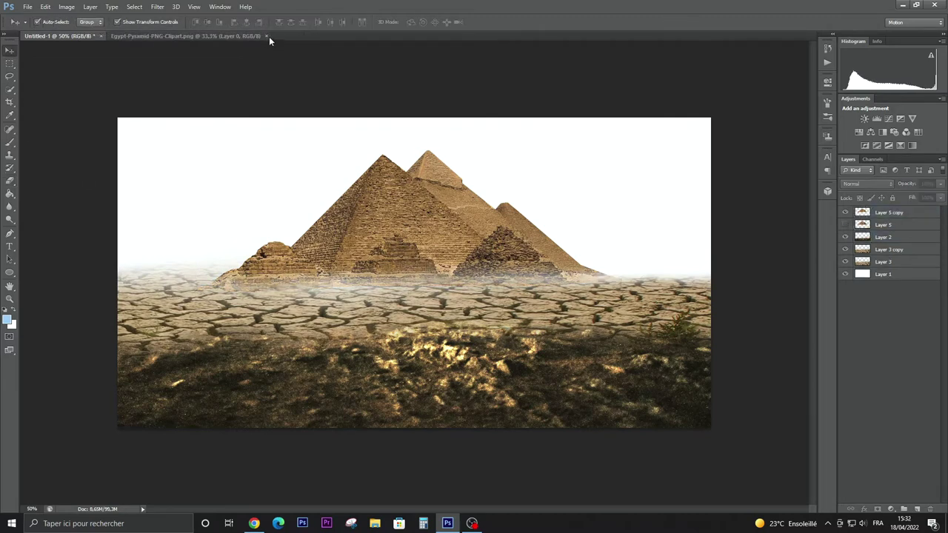
click(20, 6)
drag(296, 259, 131, 85)
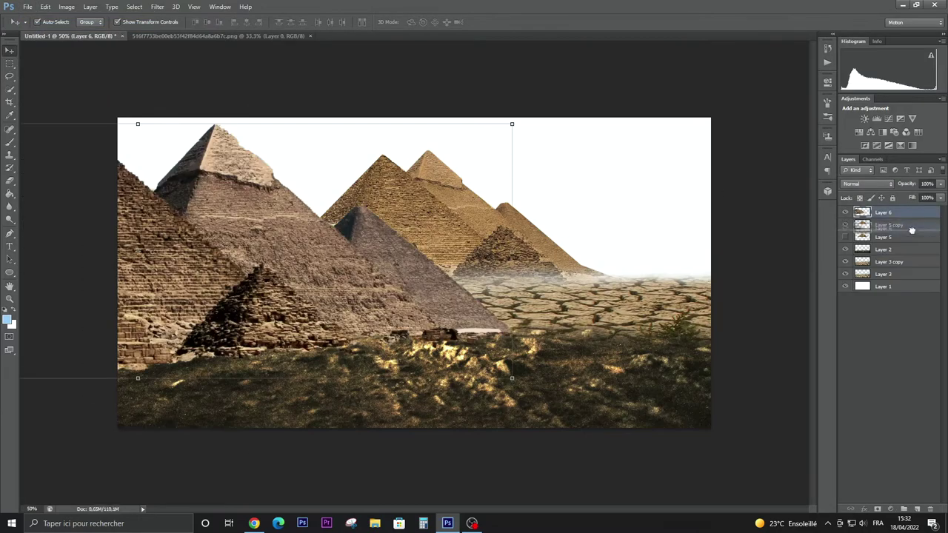
drag(514, 377, 296, 222)
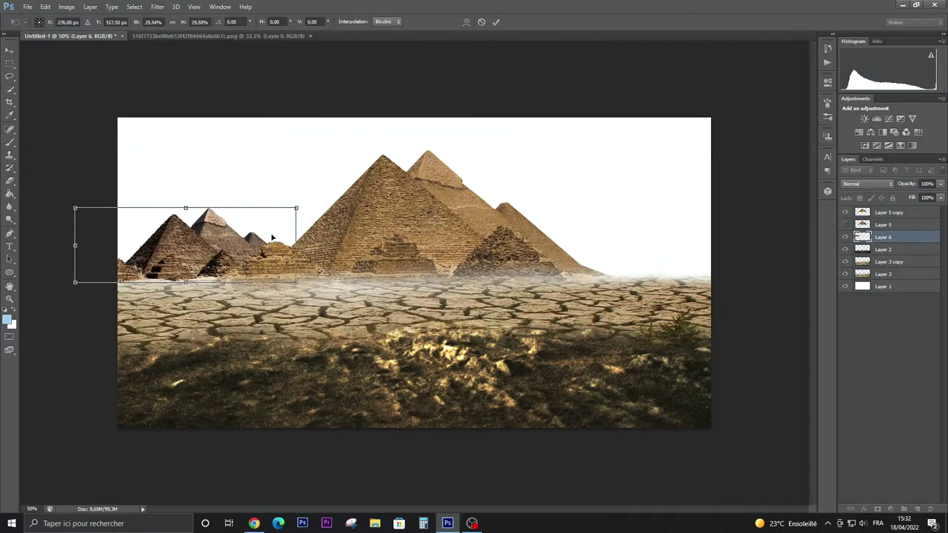
drag(270, 188, 331, 219)
key(Return)
Add the palm tree image, shrunk on the left side
click(28, 6)
click(44, 30)
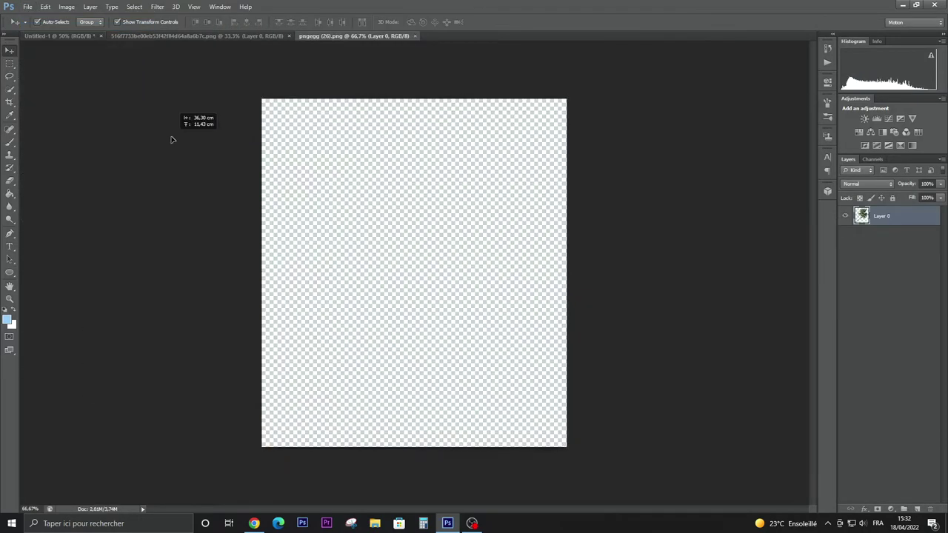
drag(173, 139, 262, 254)
drag(305, 144, 285, 159)
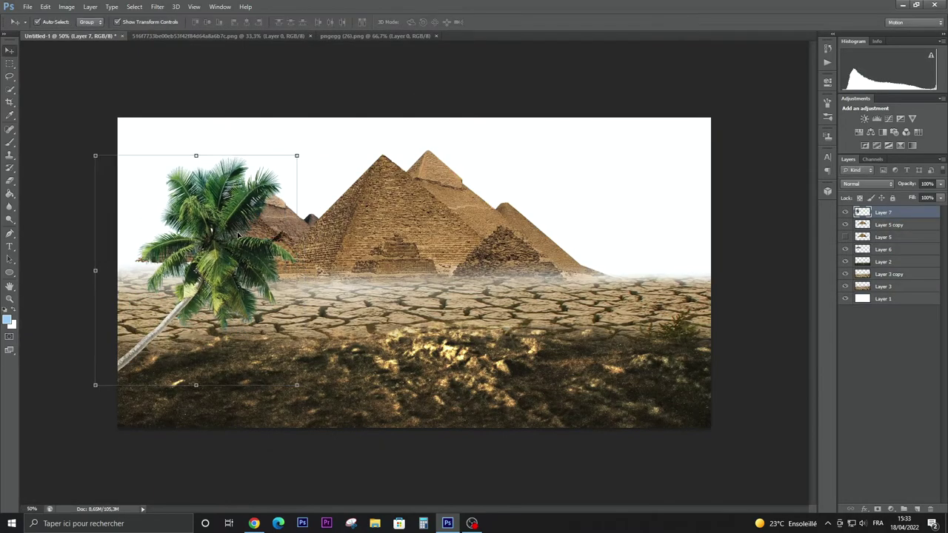
key(Return)
Add Mountain.png, scaled on the right side and layered behind the pyramids
click(28, 6)
click(45, 29)
double_click(540, 159)
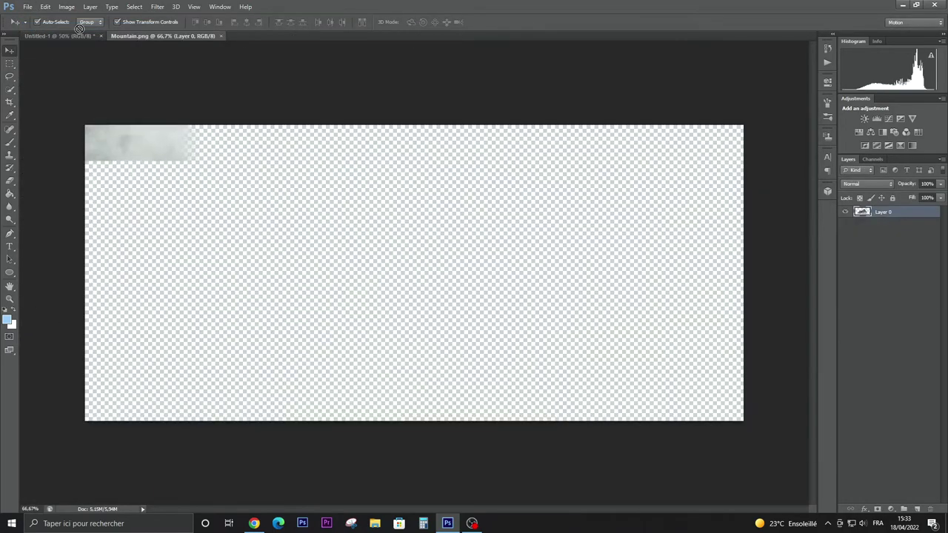
drag(296, 222, 370, 223)
drag(723, 315, 498, 214)
drag(444, 178, 696, 208)
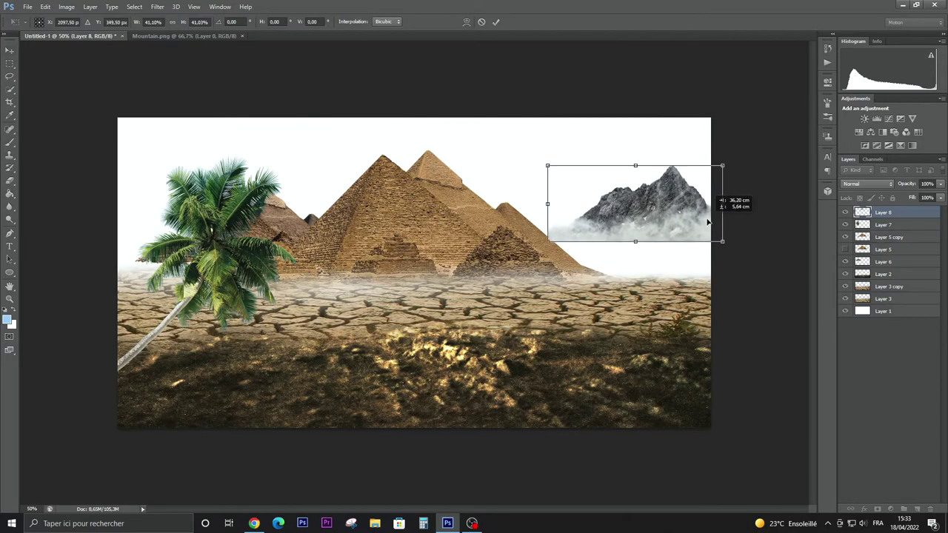
drag(546, 241, 526, 250)
key(Return)
drag(882, 212, 922, 268)
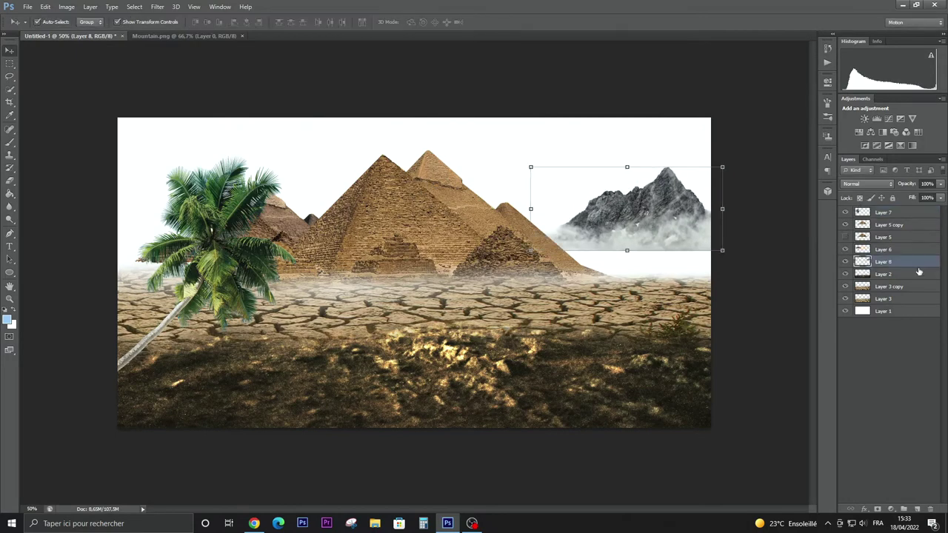
click(27, 6)
Bring the sunset sky from the road photo in, just above the background layer
click(37, 26)
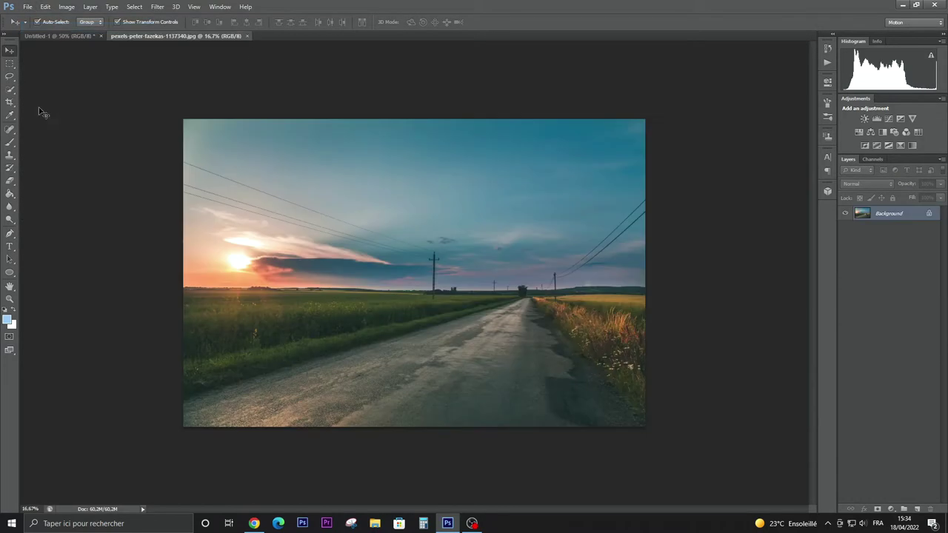
key(v)
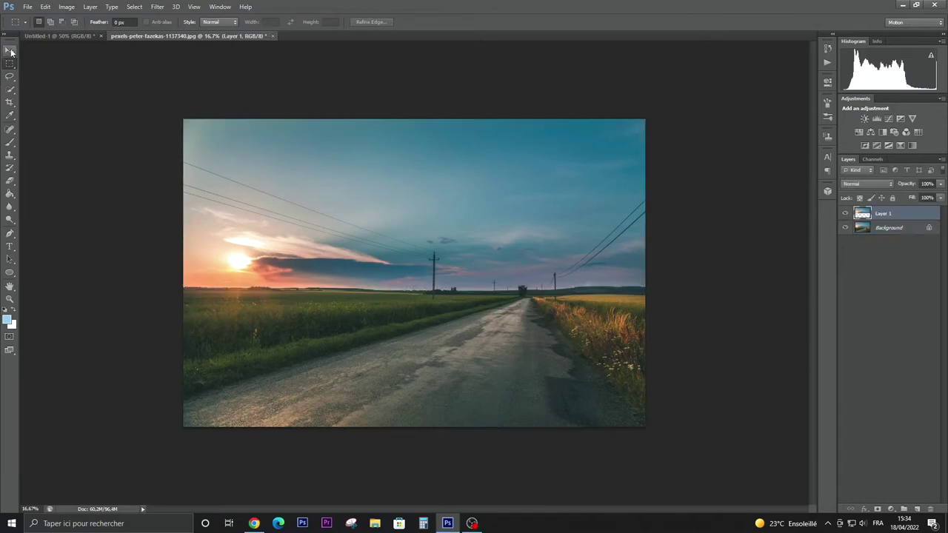
drag(636, 281, 907, 217)
drag(203, 458, 216, 304)
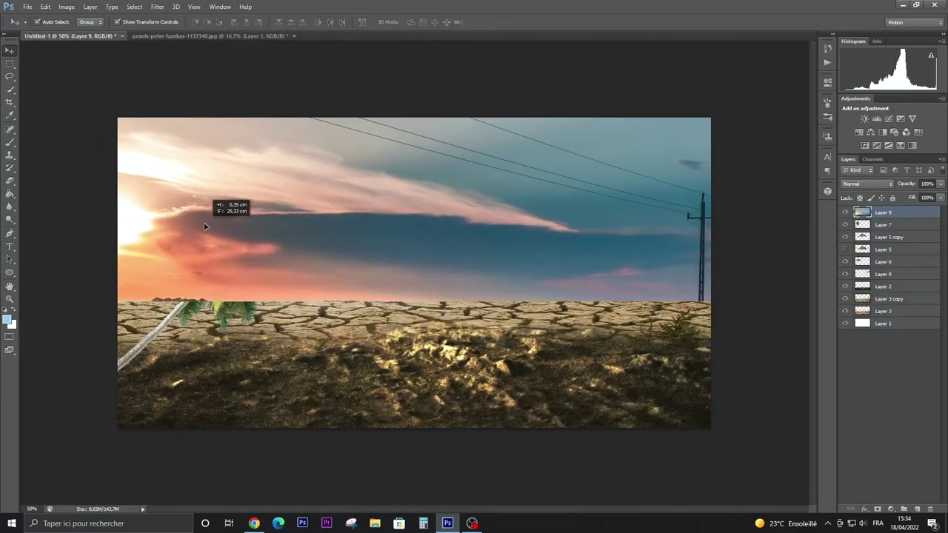
drag(883, 212, 912, 319)
Resize and reposition the sky layer to cover the canvas
key(ctrl+t)
mouse_move(537, 309)
mouse_down()
mouse_move(419, 288)
mouse_move(454, 321)
mouse_up()
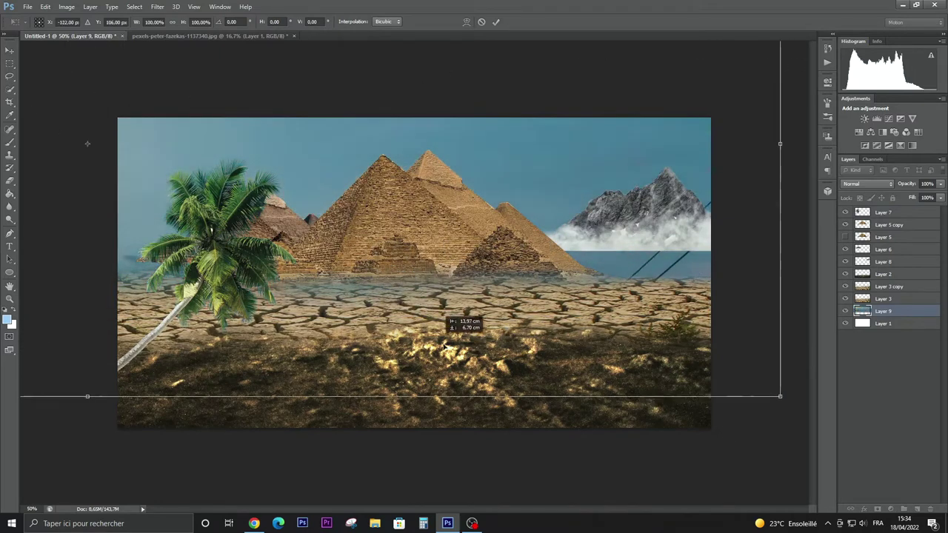
drag(783, 395, 711, 368)
key(ctrl+minus)
key(ctrl+minus)
key(ctrl+minus)
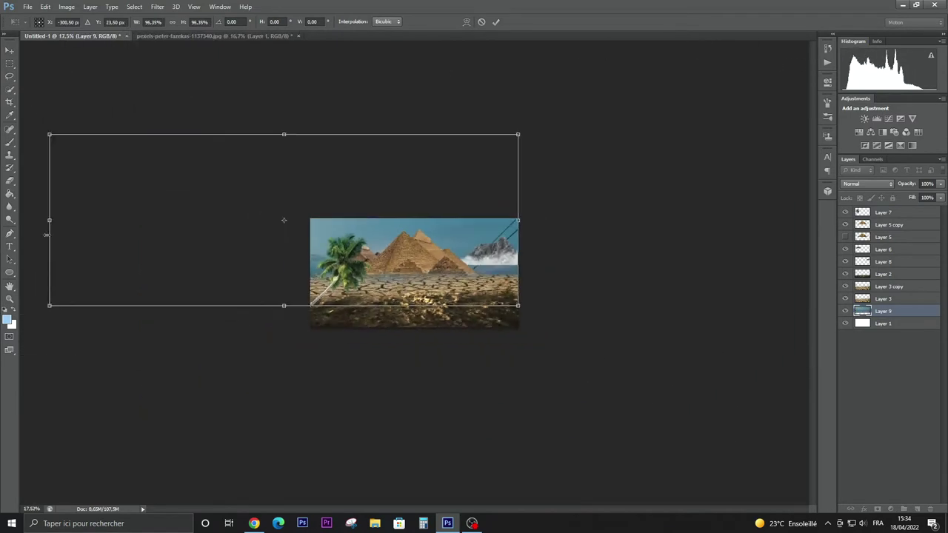
mouse_move(49, 135)
mouse_down()
mouse_move(205, 200)
mouse_move(275, 215)
mouse_up()
mouse_move(391, 295)
mouse_down()
mouse_move(408, 278)
mouse_move(408, 287)
mouse_up()
drag(534, 200, 716, 113)
key(Return)
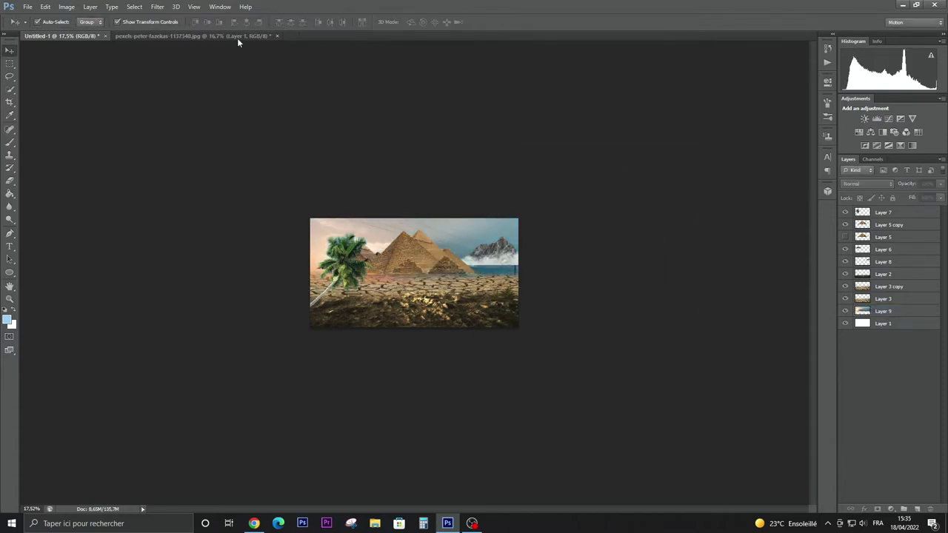
click(882, 311)
drag(630, 277, 519, 256)
key(Return)
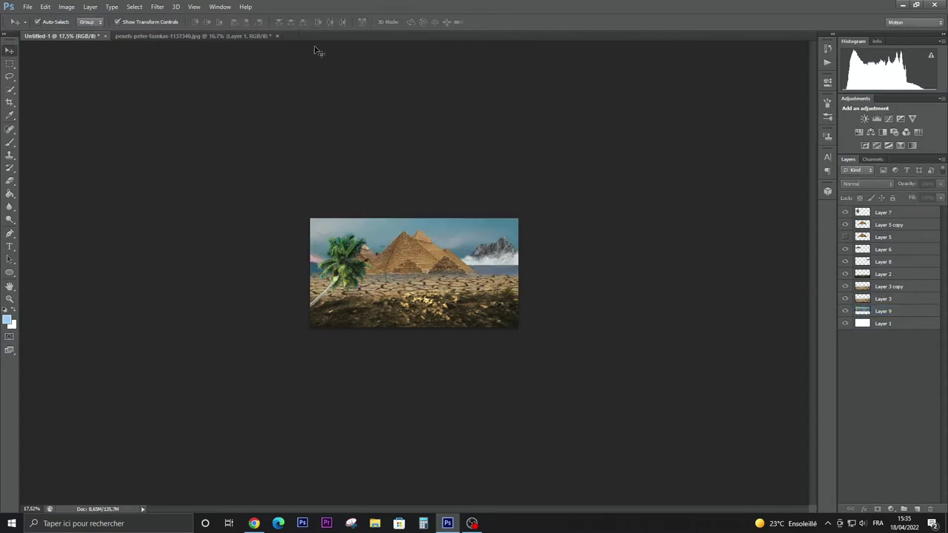
Add a horizontally mirrored mountain at upper left behind the palm, closing the source photos
click(277, 36)
click(480, 197)
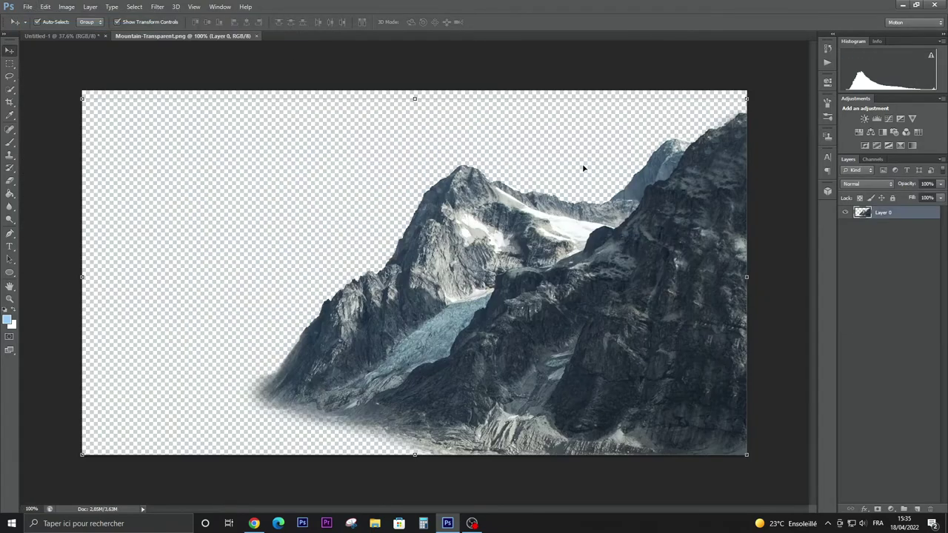
mouse_move(585, 168)
mouse_down()
mouse_move(95, 53)
mouse_move(366, 302)
mouse_up()
mouse_move(385, 363)
mouse_down()
mouse_move(670, 285)
mouse_move(631, 257)
mouse_up()
drag(503, 238, 655, 238)
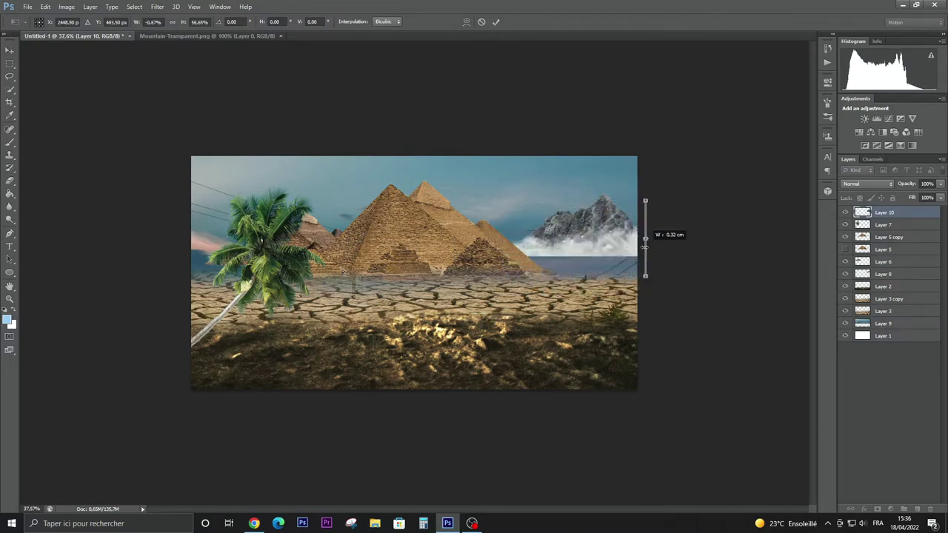
drag(585, 237, 210, 242)
key(Return)
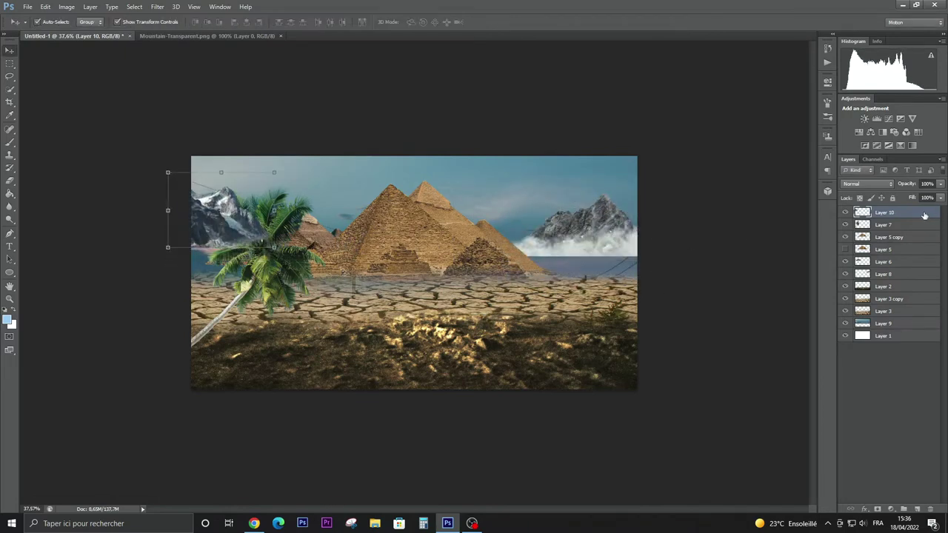
drag(918, 316, 918, 317)
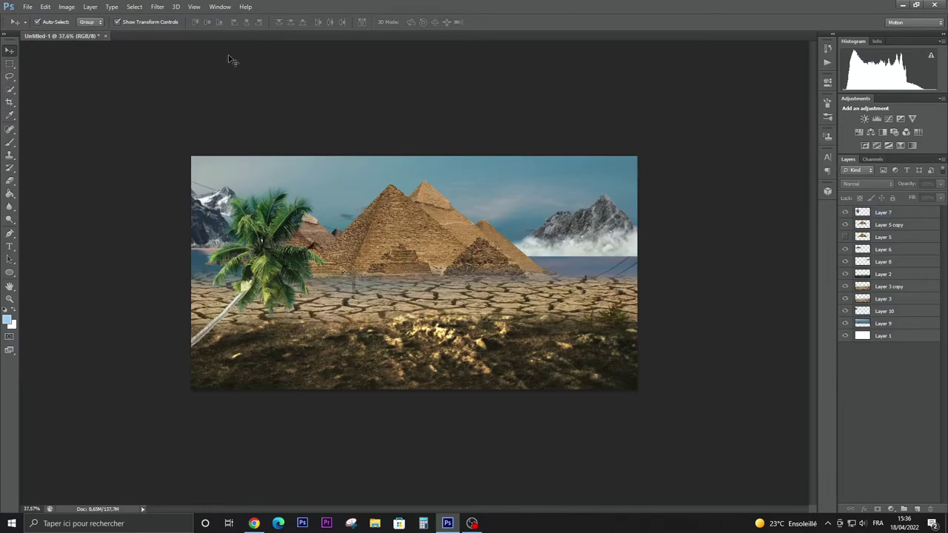
click(27, 6)
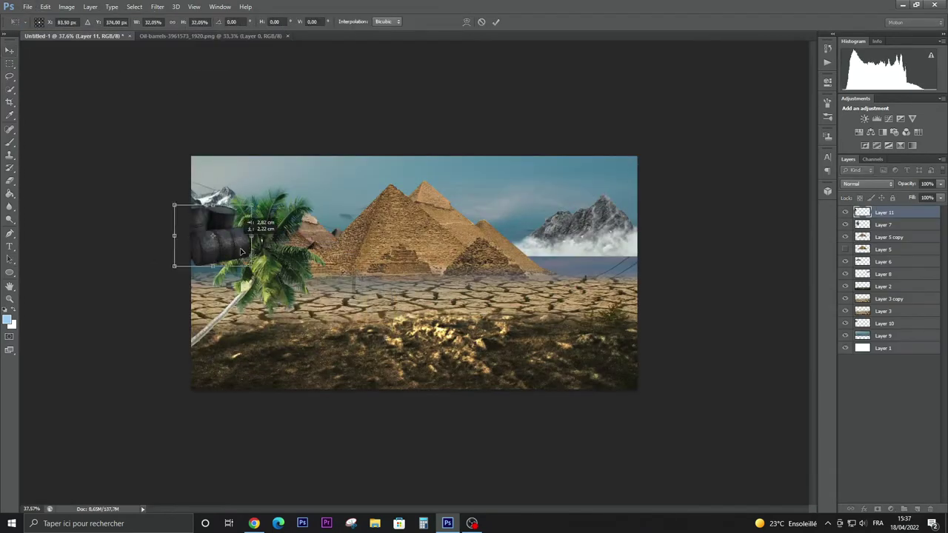
Scale the oil barrels near the palm and move their layer below it
mouse_move(236, 241)
mouse_down()
mouse_move(299, 303)
mouse_move(278, 310)
mouse_up()
key(Return)
mouse_move(884, 213)
mouse_down()
mouse_move(915, 297)
mouse_move(908, 269)
mouse_up()
click(898, 415)
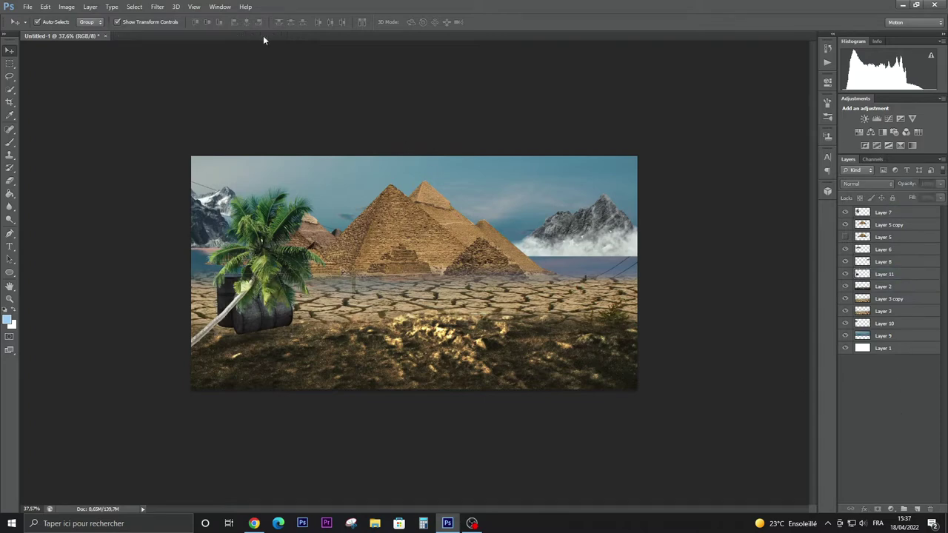
Add the palm cluster image pngegg (25), scaled down at the right
click(27, 7)
click(29, 28)
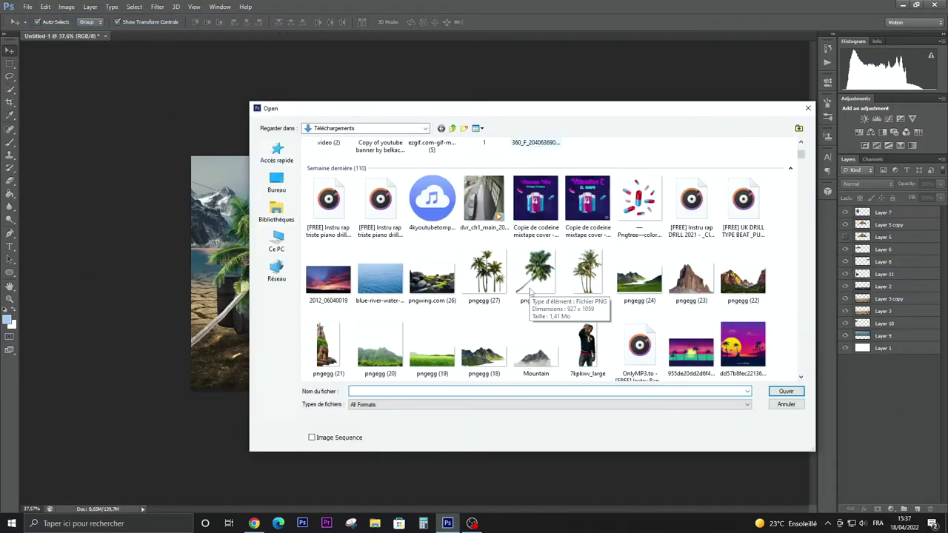
double_click(574, 288)
drag(433, 259, 567, 339)
key(ctrl+t)
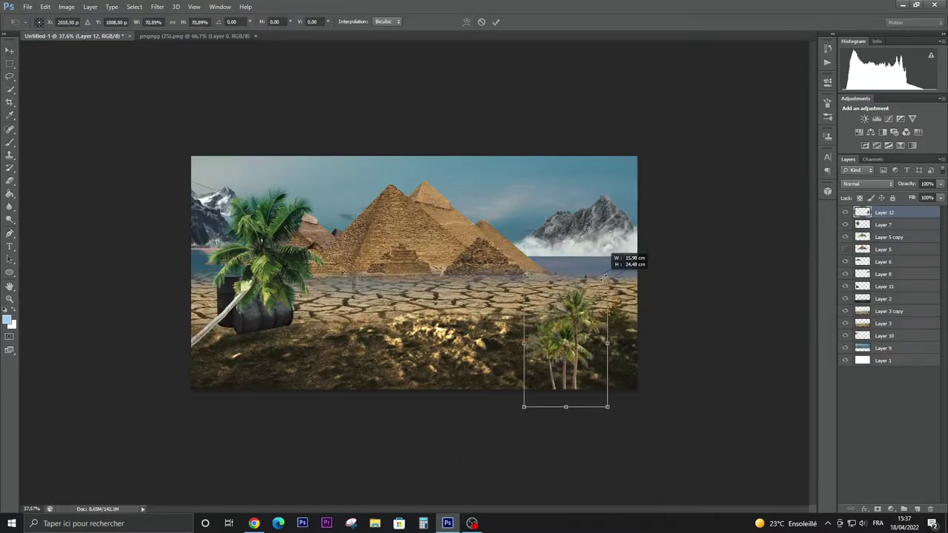
mouse_move(610, 233)
mouse_down()
mouse_move(646, 204)
mouse_move(635, 211)
mouse_up()
key(Return)
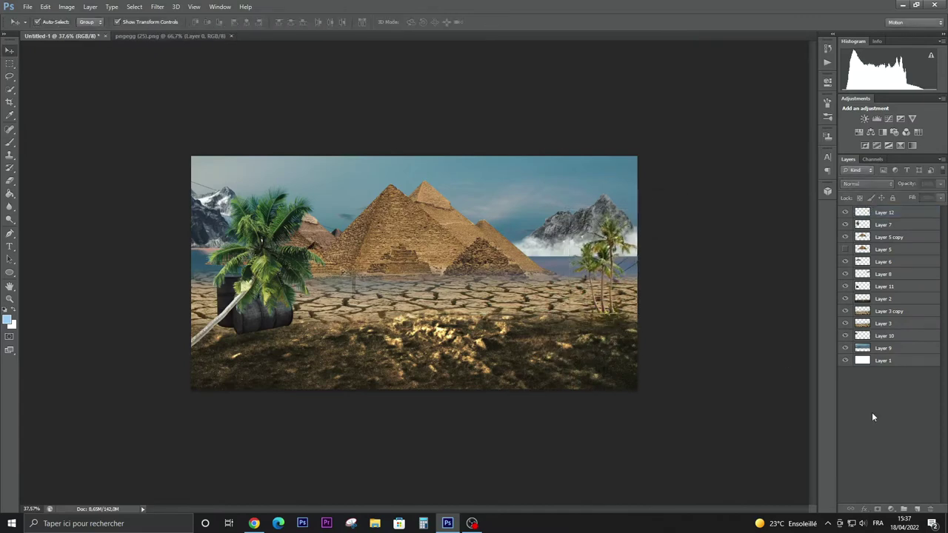
Copy the desert dunes in behind the pyramids and palms, widened across the canvas
click(27, 7)
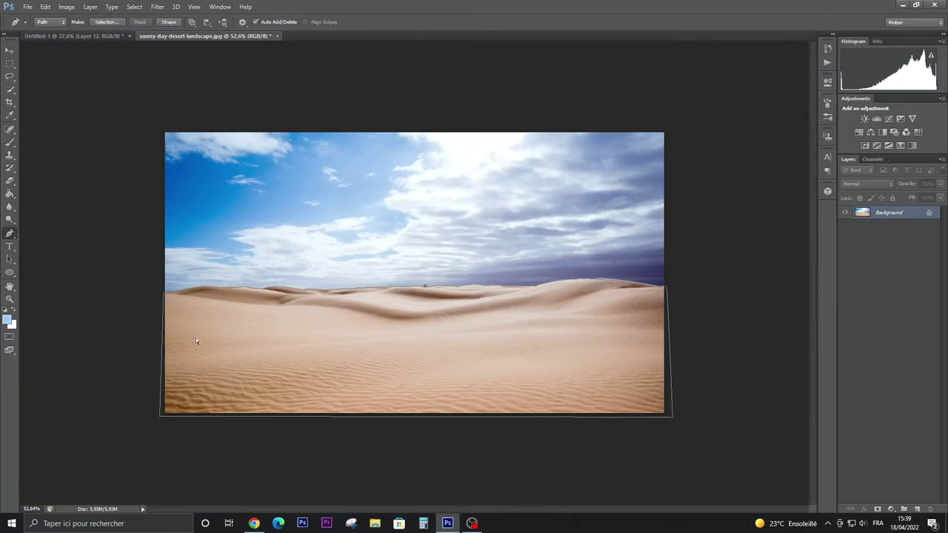
key(ctrl+Return)
key(ctrl+j)
key(v)
mouse_move(51, 131)
mouse_down()
mouse_move(104, 37)
mouse_move(345, 271)
mouse_up()
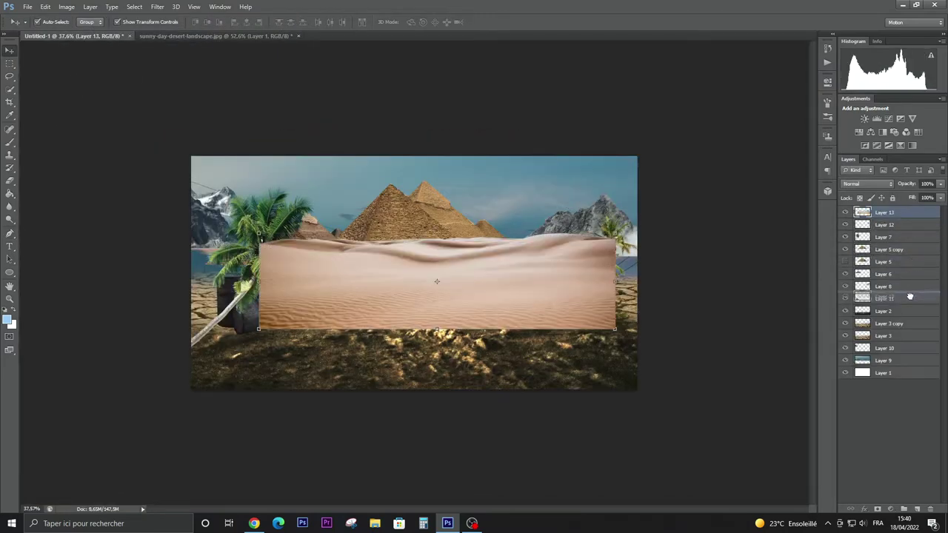
drag(908, 304, 907, 304)
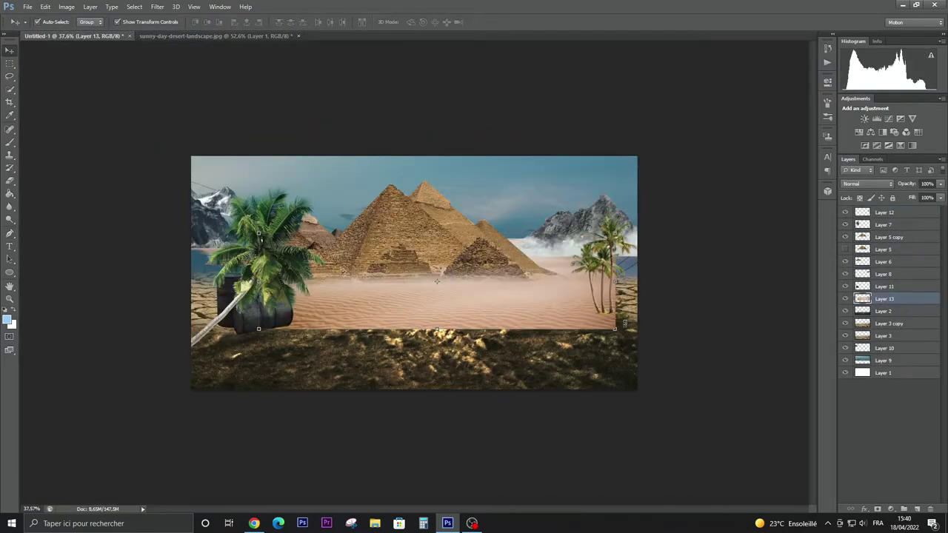
drag(615, 332, 613, 346)
drag(292, 348, 193, 385)
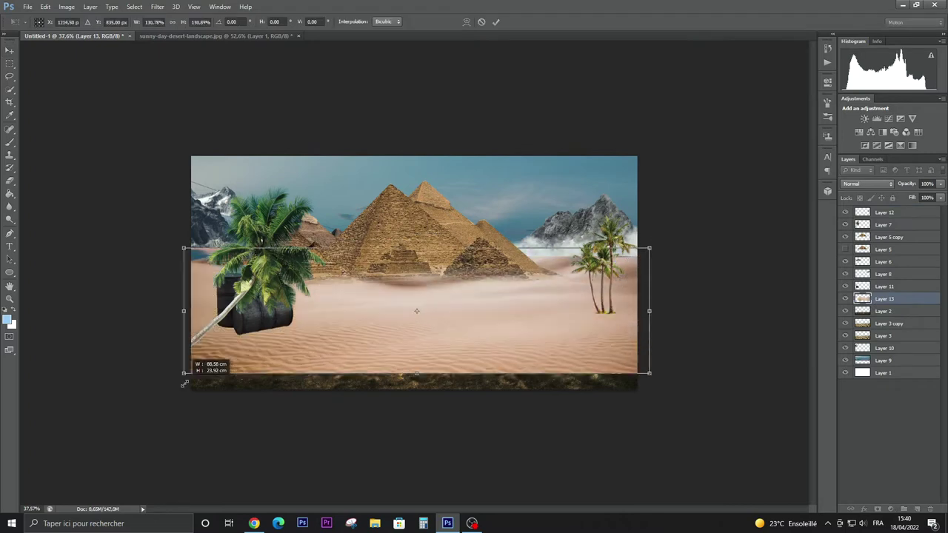
drag(249, 371, 250, 363)
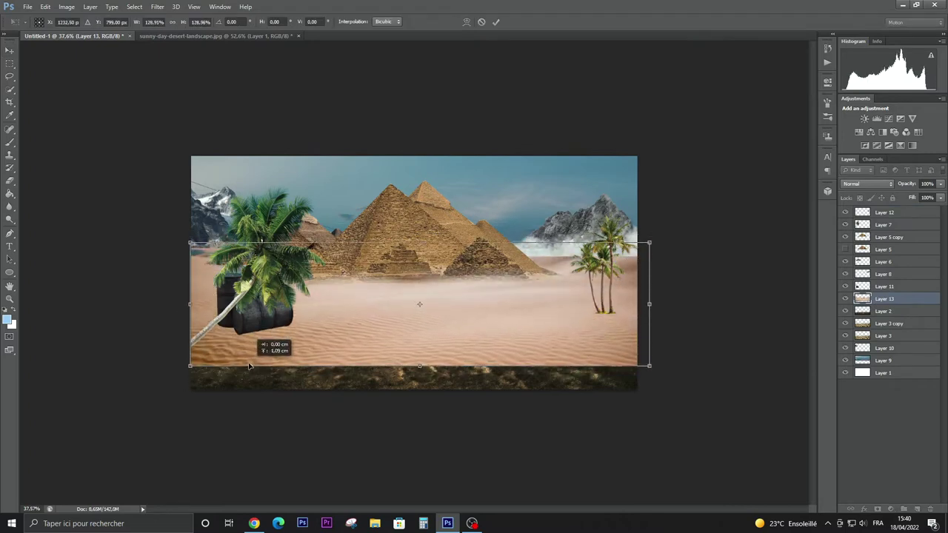
key(Return)
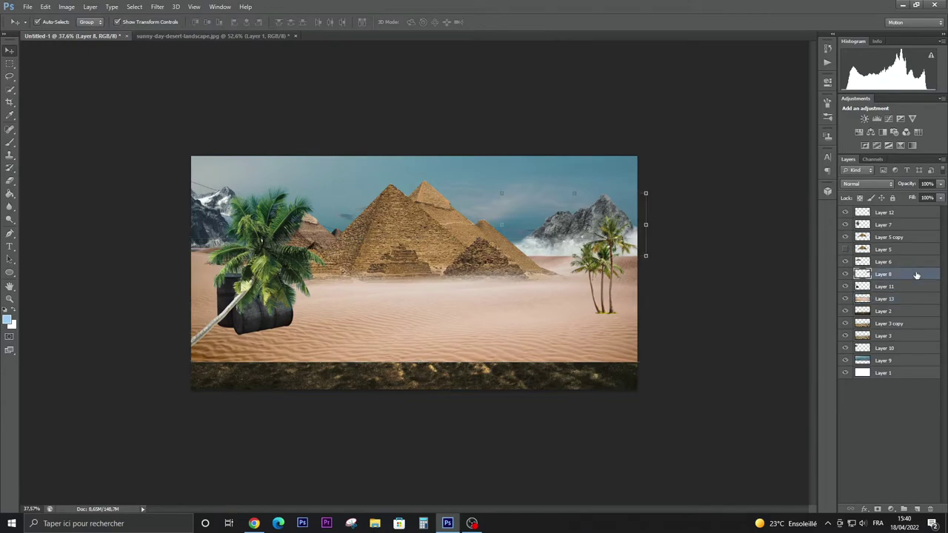
scroll(558, 319, up, 5)
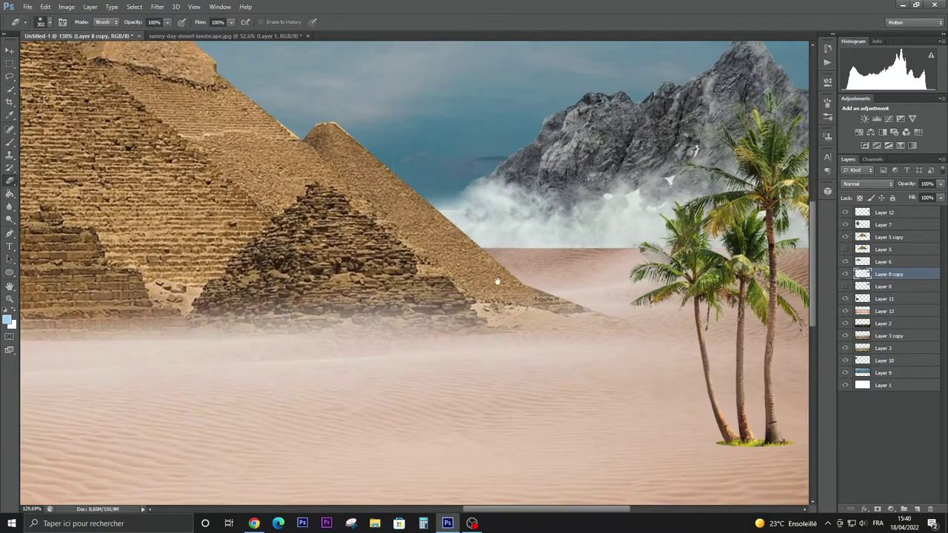
Enlarge the eraser brush, duplicate Layer 6, and hide the original
drag(496, 281, 193, 276)
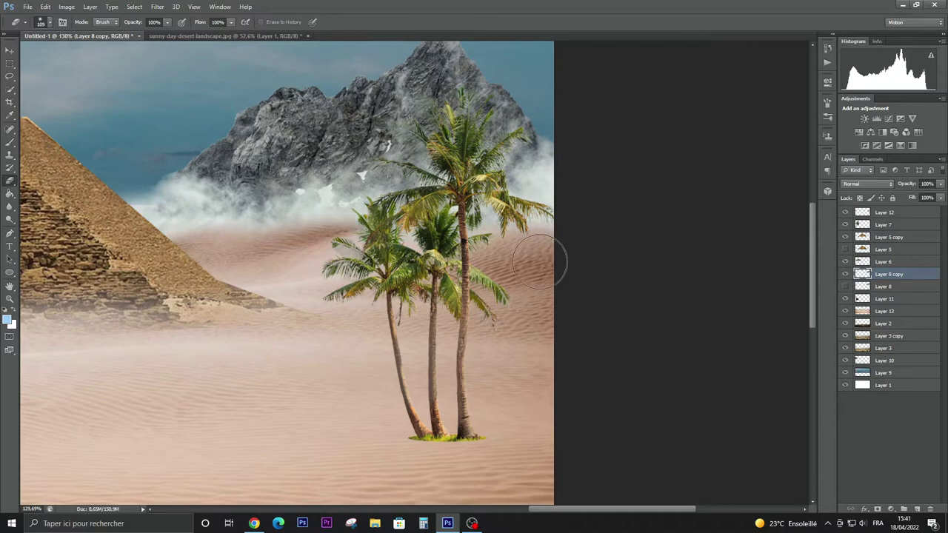
key(bracketright)
key(bracketright)
key(bracketright)
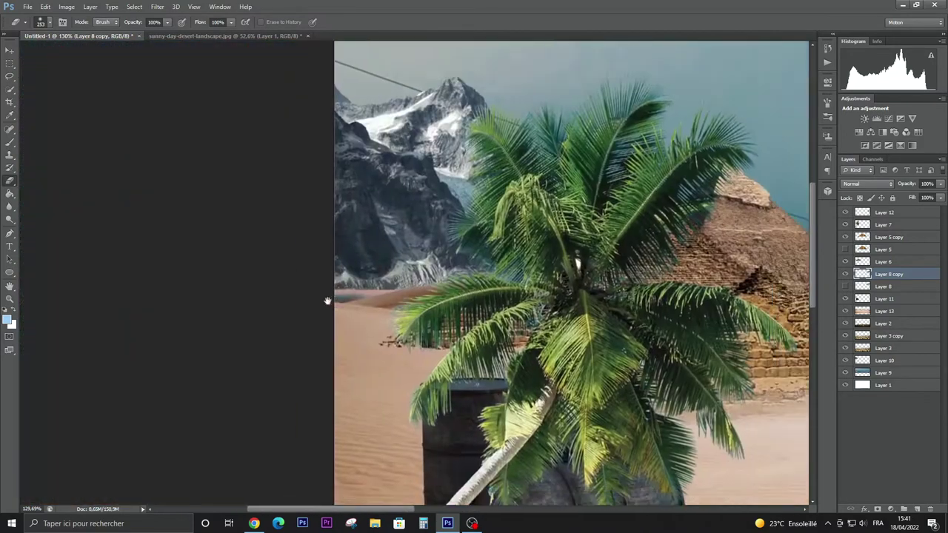
key(ctrl+j)
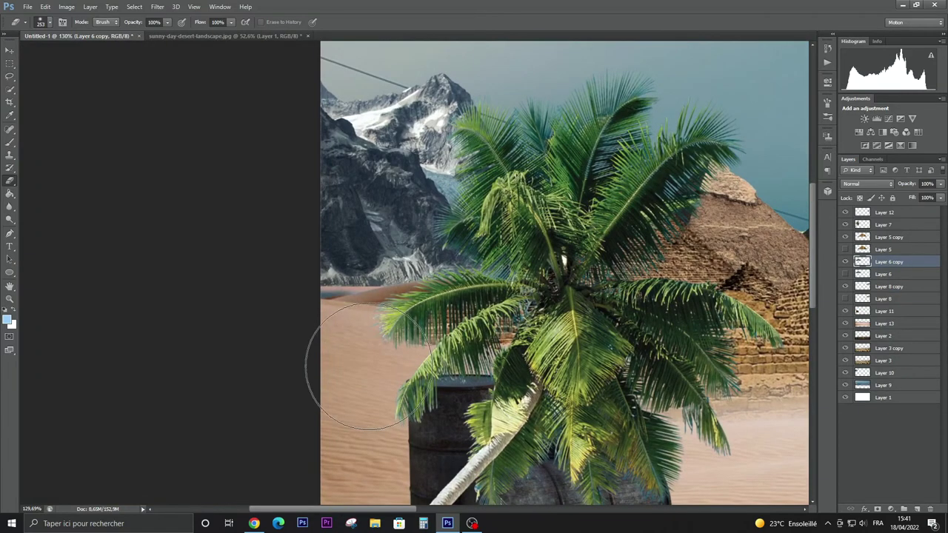
click(845, 262)
click(845, 262)
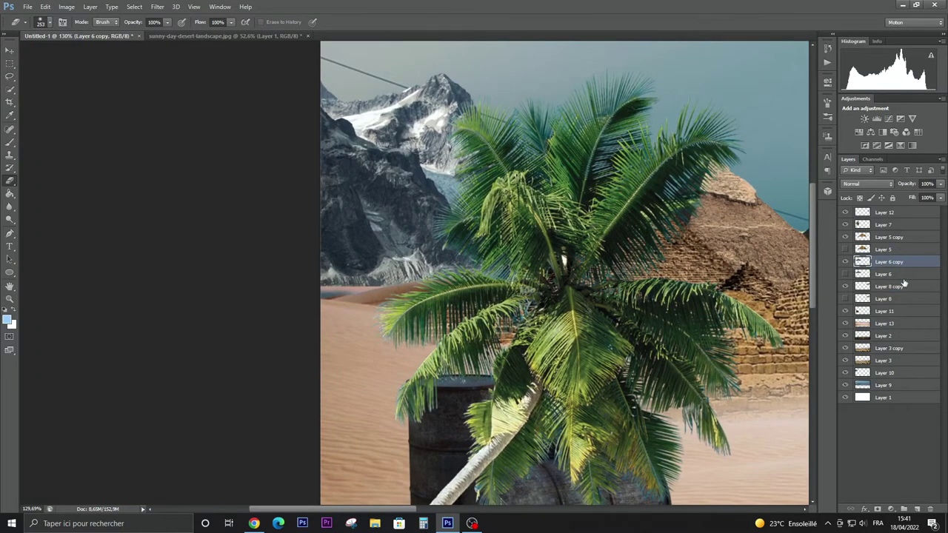
Hide the leaning palm and original layers, fit the image in view, and duplicate the dunes
click(845, 311)
click(845, 311)
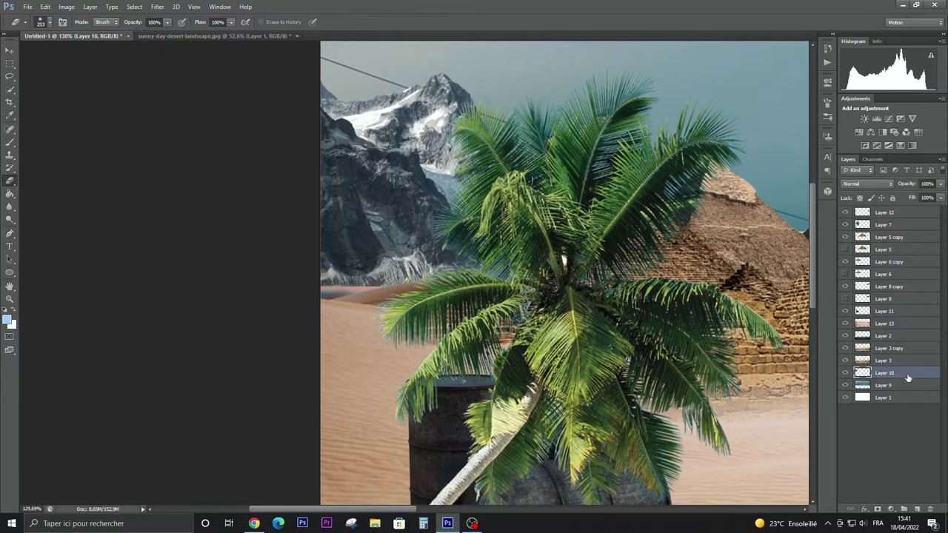
click(844, 385)
click(845, 385)
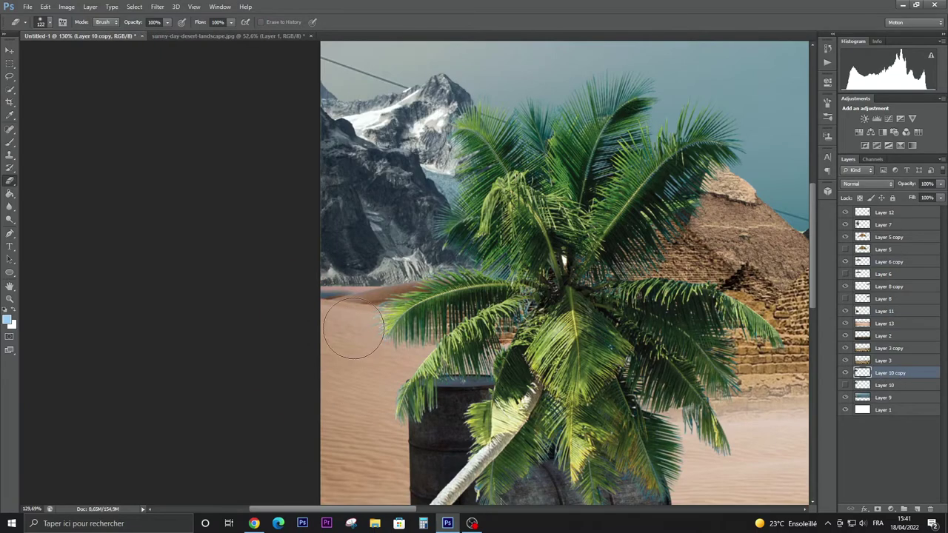
click(845, 335)
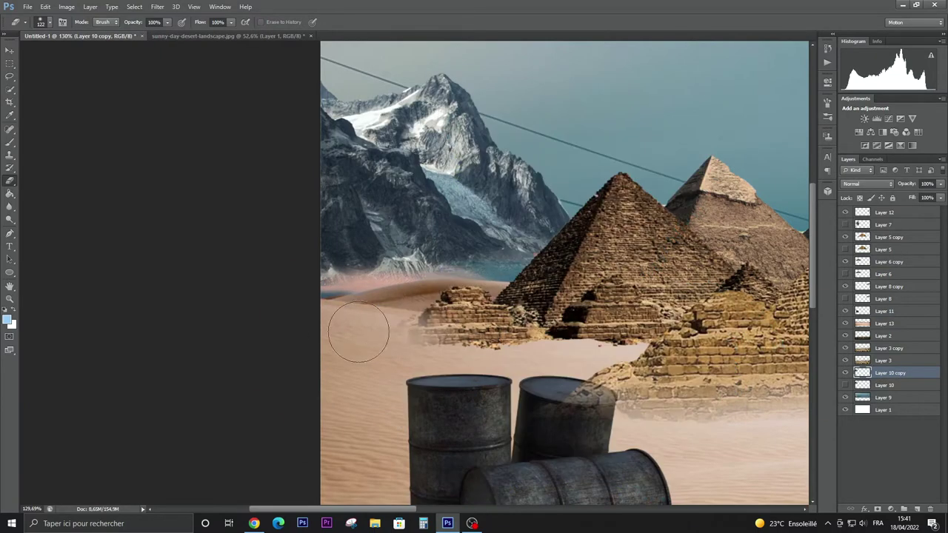
key(ctrl+0)
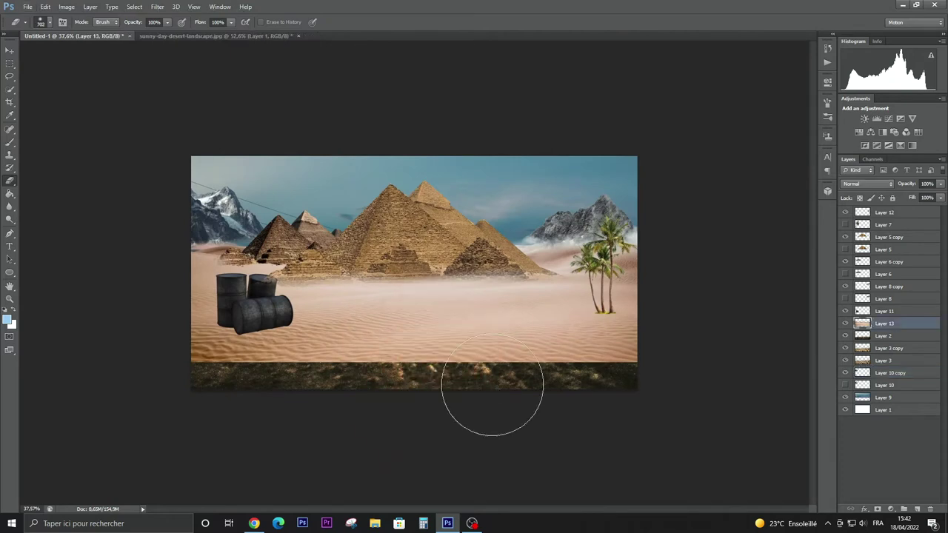
key(ctrl+j)
Reveal the cracked foreground ground and the palm tree, then close the desert source photo
key(ctrl+minus)
mouse_move(317, 381)
mouse_down()
mouse_move(307, 345)
mouse_move(552, 334)
mouse_move(340, 339)
mouse_up()
click(52, 148)
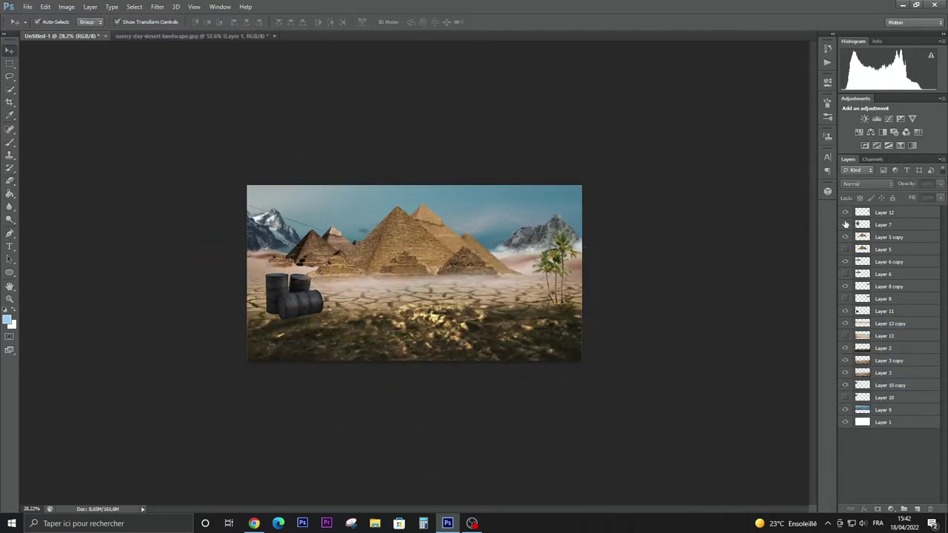
key(ctrl+plus)
key(ctrl+plus)
click(270, 36)
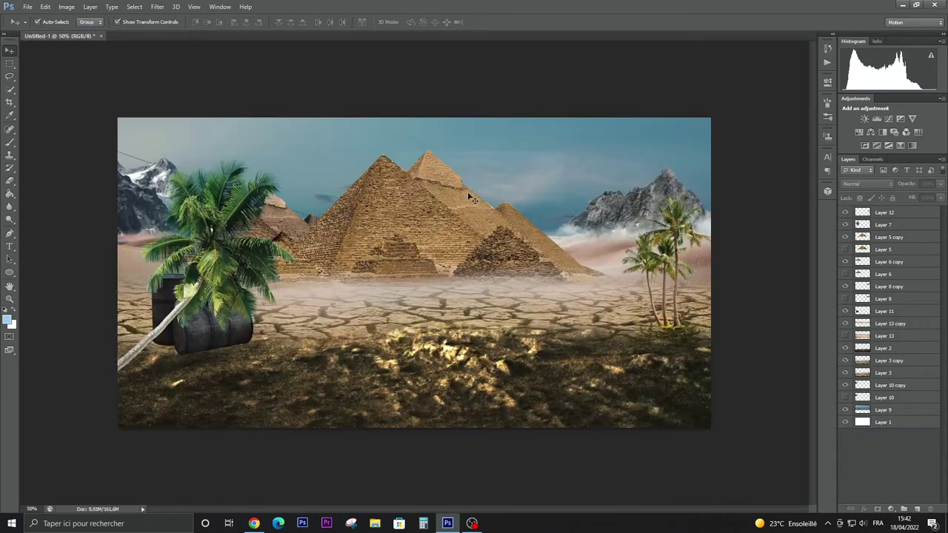
Delete the unused Layers 10, 5, 6, 8 and 13
click(912, 401)
key(Delete)
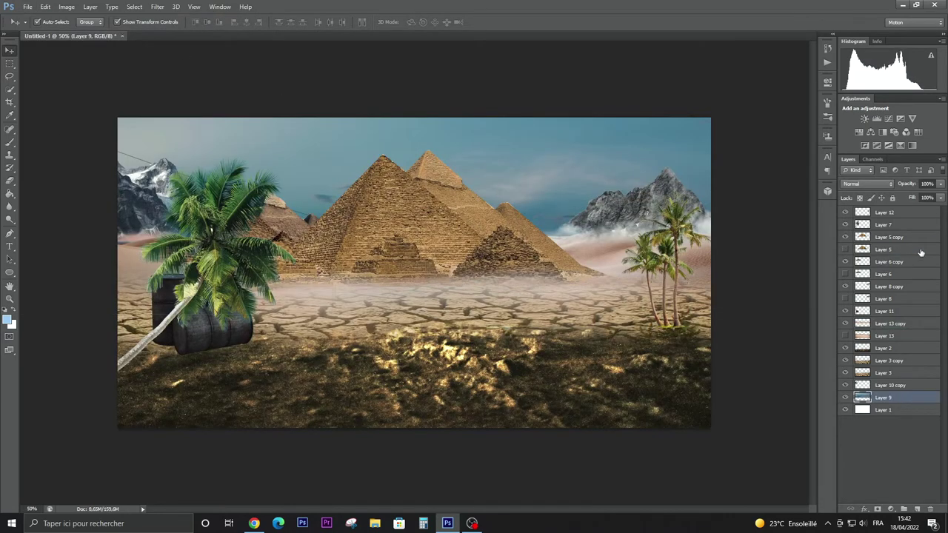
click(883, 249)
key(Delete)
click(919, 262)
key(Delete)
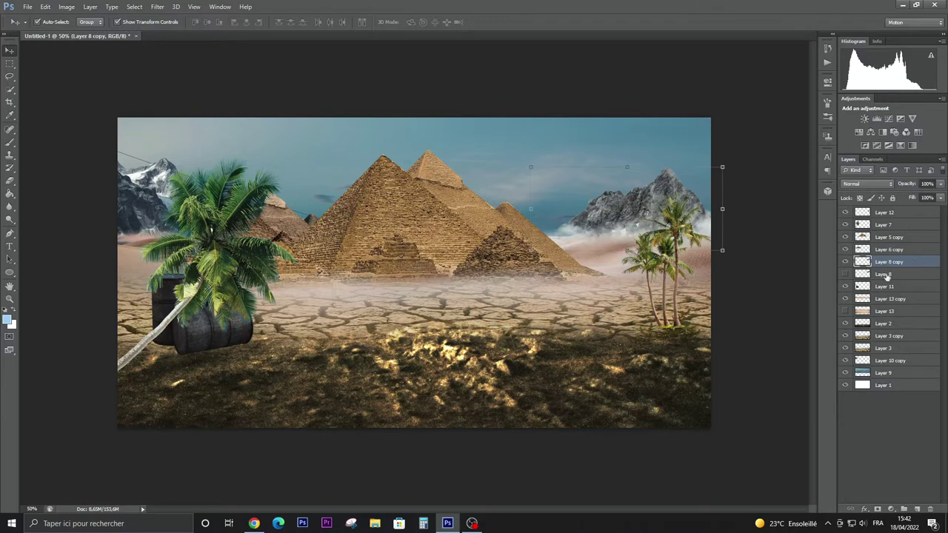
click(886, 276)
key(Delete)
click(909, 299)
key(Delete)
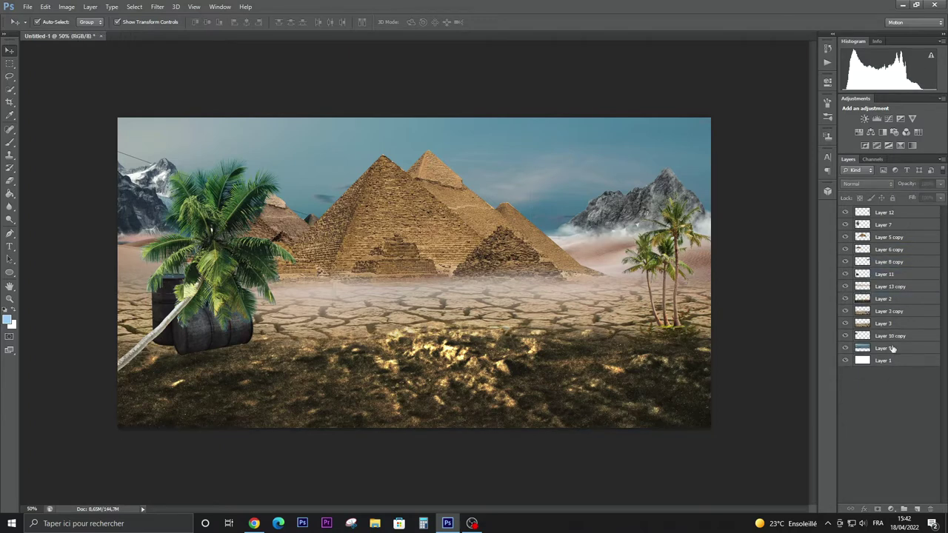
Shift the Layer 2 ground texture into place and add an Exposure adjustment layer
drag(444, 403, 448, 392)
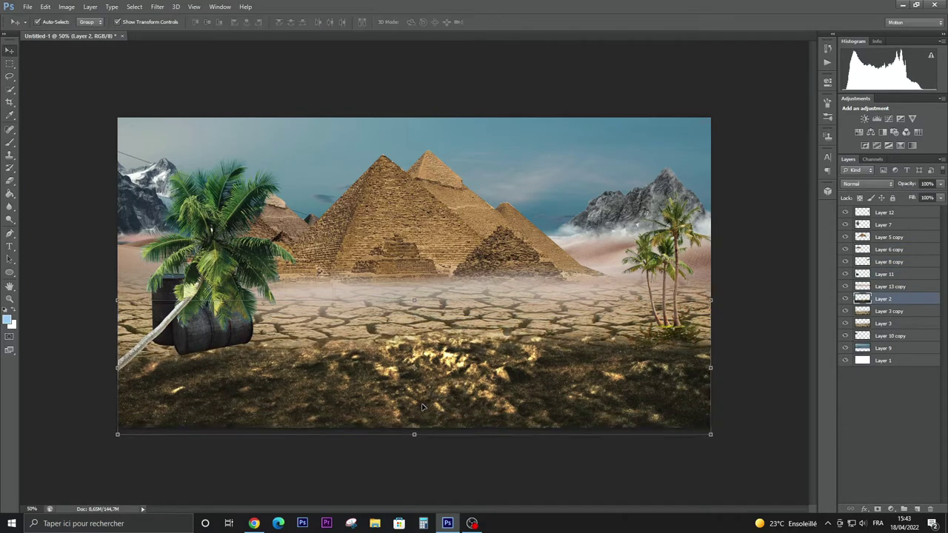
ctrl+click(909, 299)
click(909, 299)
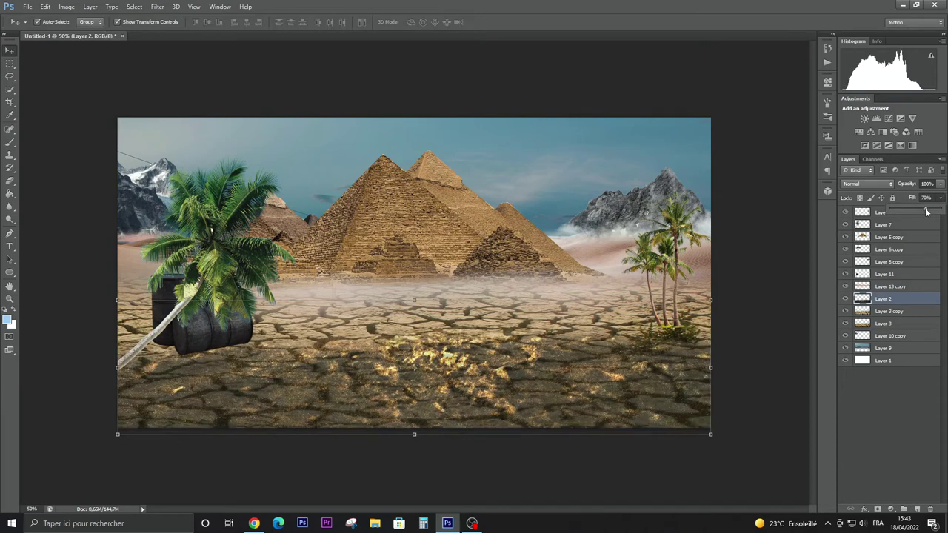
click(910, 414)
click(901, 119)
Darken the Exposure and gamma, then delete that Exposure adjustment layer
drag(788, 173, 776, 172)
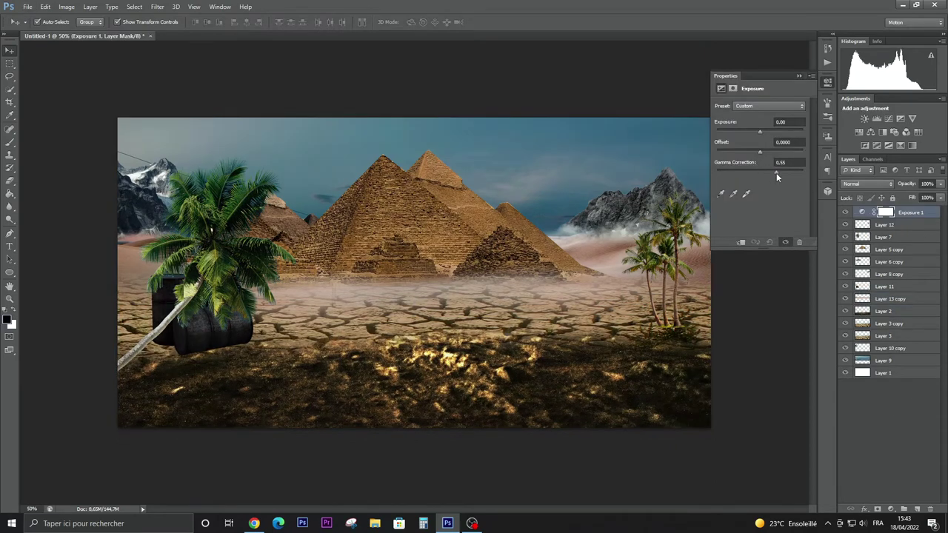
drag(762, 132, 753, 132)
click(799, 77)
key(Delete)
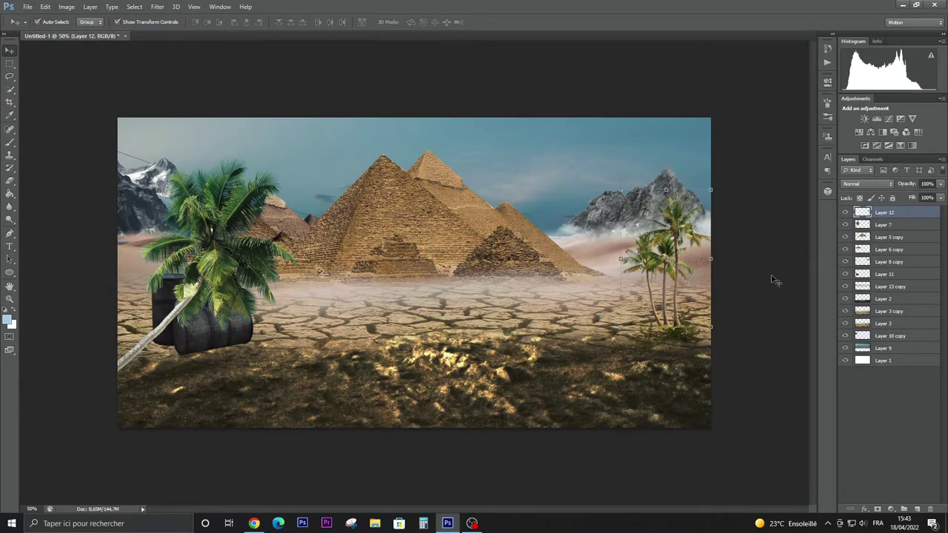
Add a Color Lookup layer loaded with the night-blue LUT from the Luts & Presets folder
click(917, 132)
click(789, 115)
click(770, 126)
click(273, 177)
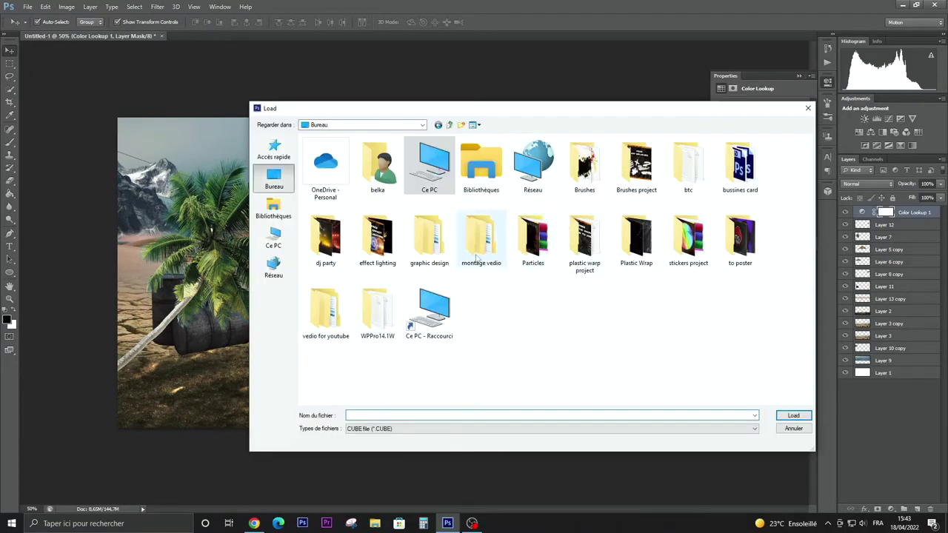
double_click(365, 237)
double_click(365, 301)
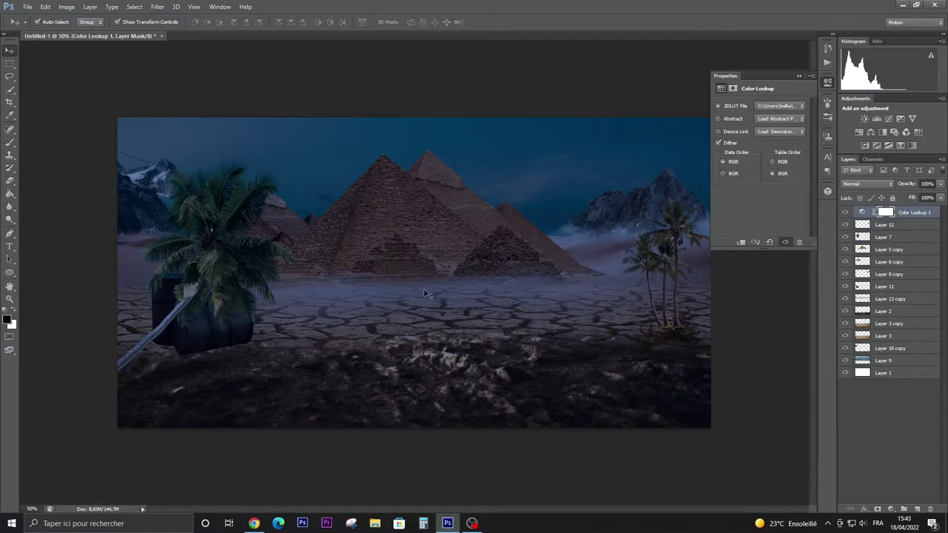
Add a slight Exposure boost and Brightness/Contrast at Brightness 10, then open the full-moon PNG
click(900, 118)
click(766, 172)
click(762, 130)
click(865, 119)
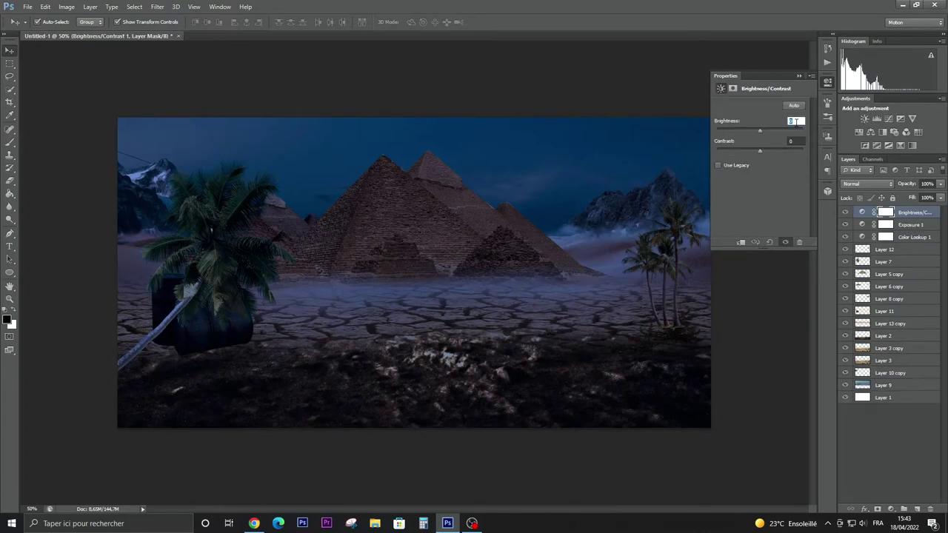
text(10)
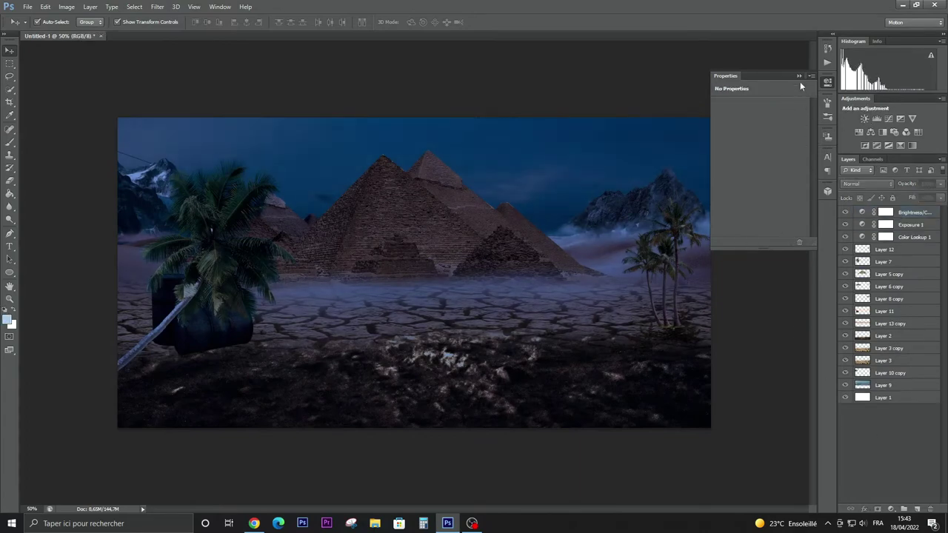
click(799, 76)
click(27, 7)
Bring the moon into Untitled-1 and draw a light-blue circle positioned over it
drag(318, 220, 482, 206)
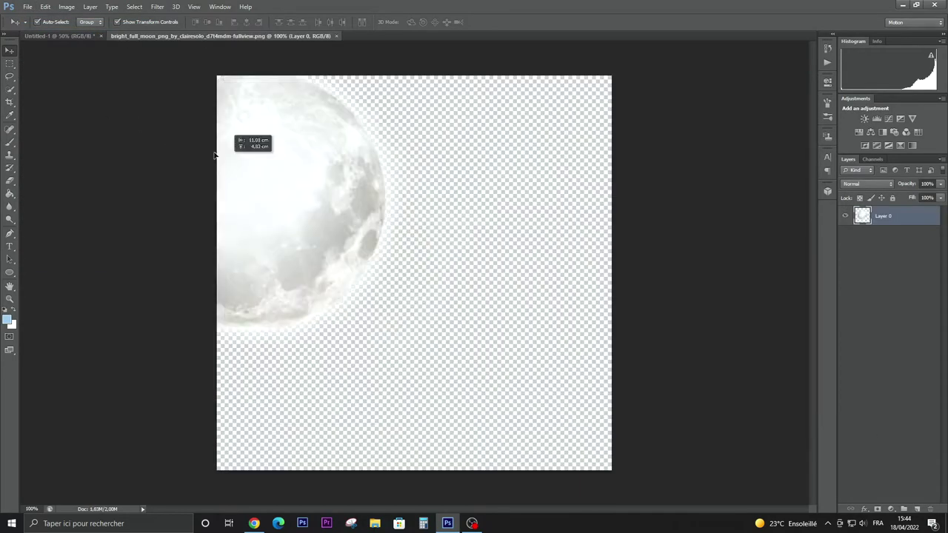
click(9, 272)
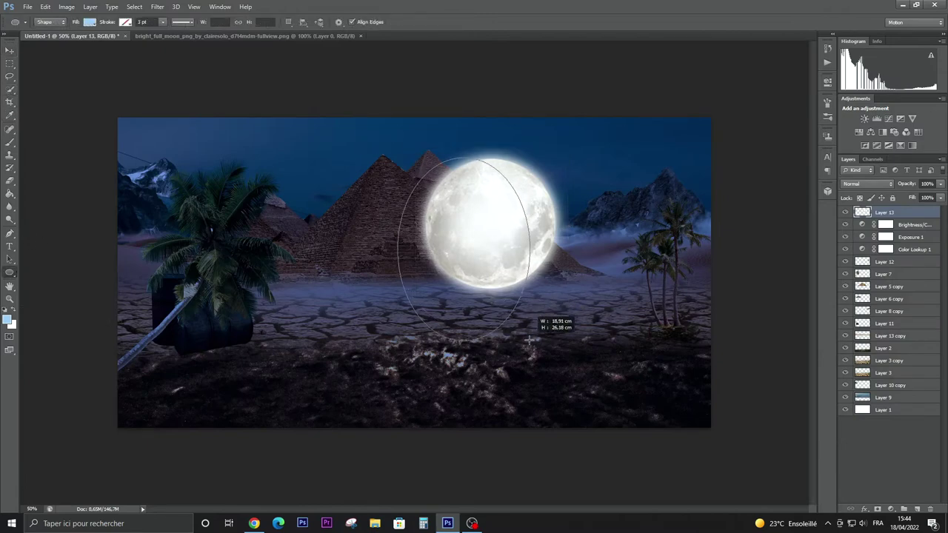
drag(549, 307, 550, 308)
key(v)
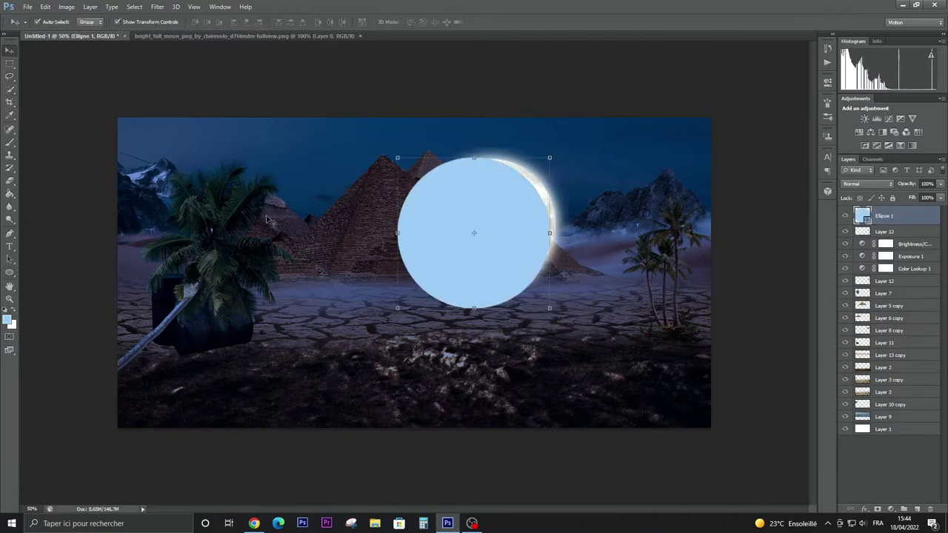
drag(474, 230, 465, 239)
key(ctrl+t)
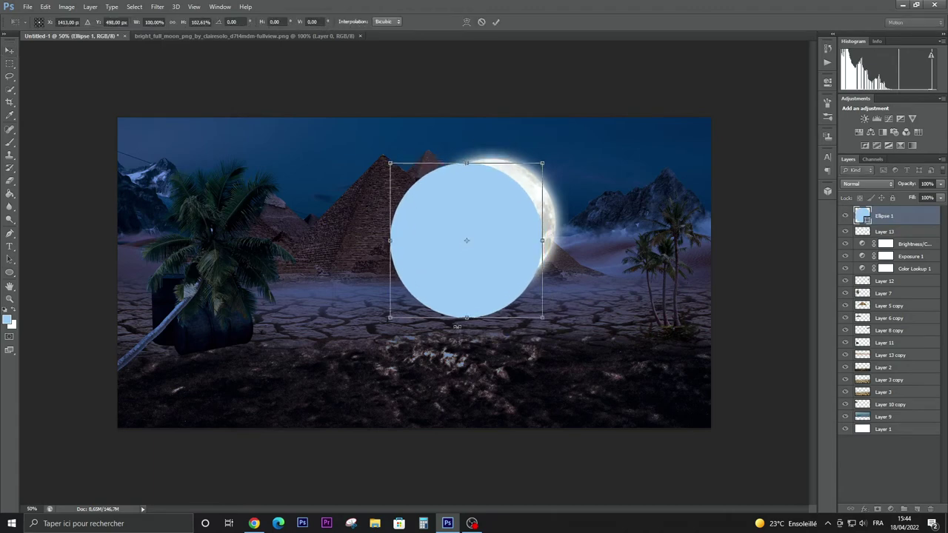
drag(462, 294, 459, 286)
key(Return)
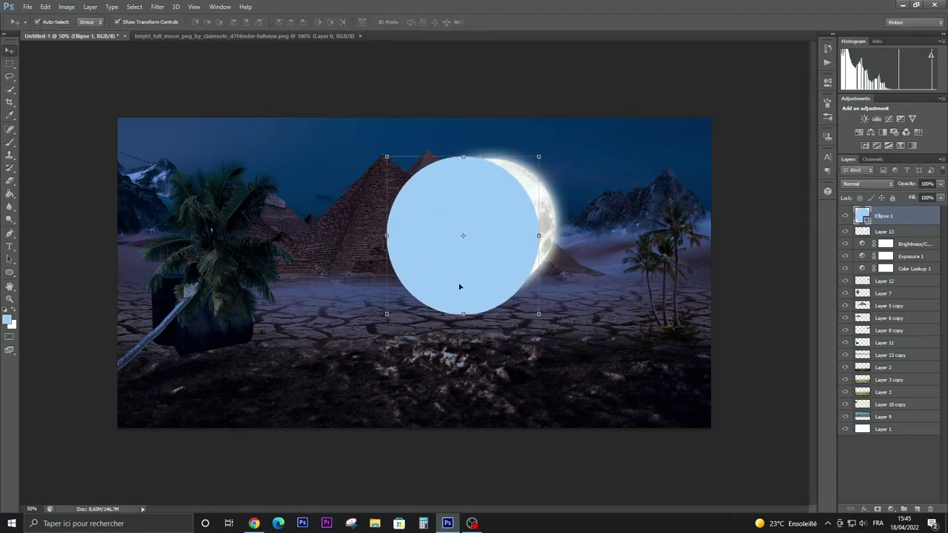
Clip the moon layer inside the circle and rasterize the Ellipse 1 shape
drag(901, 226, 901, 214)
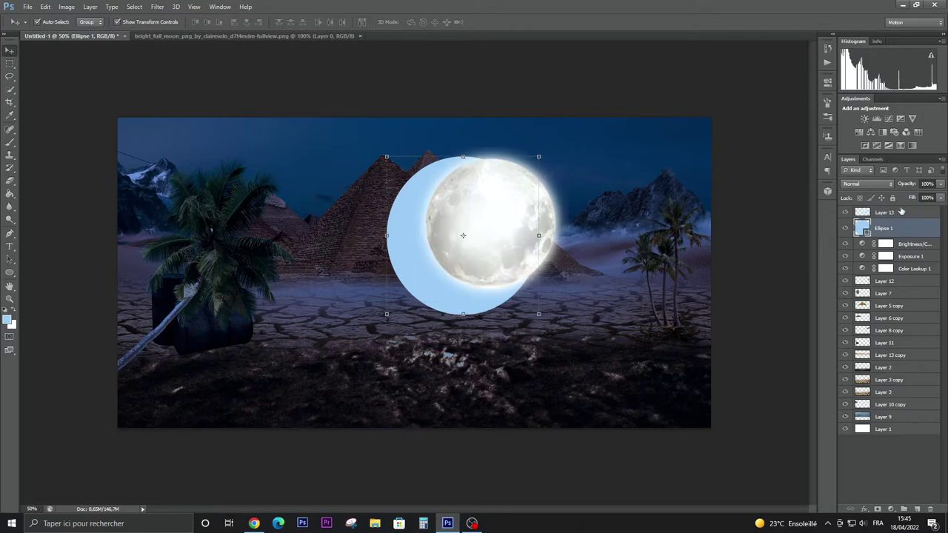
alt+click(901, 221)
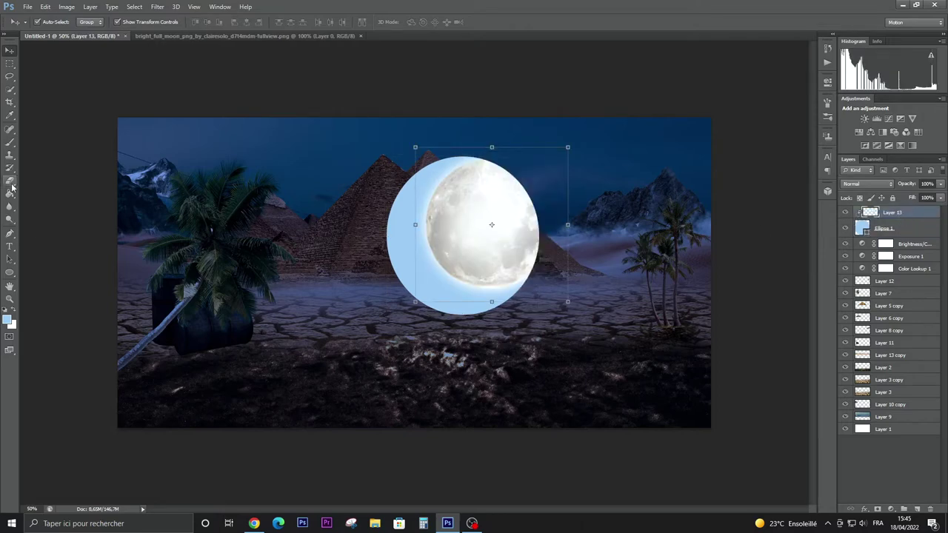
click(925, 230)
click(12, 90)
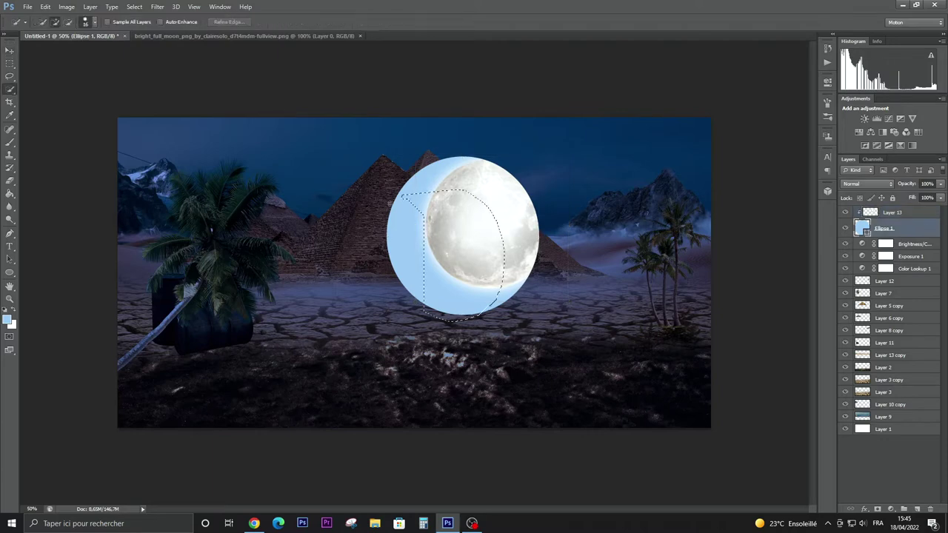
key(ctrl+d)
right_click(446, 218)
click(461, 330)
right_click(457, 237)
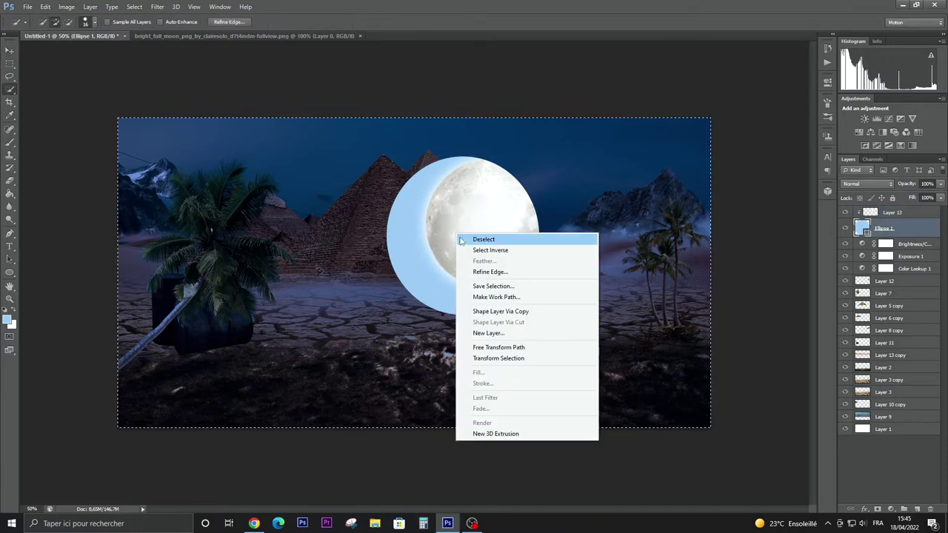
click(474, 241)
right_click(922, 236)
click(870, 224)
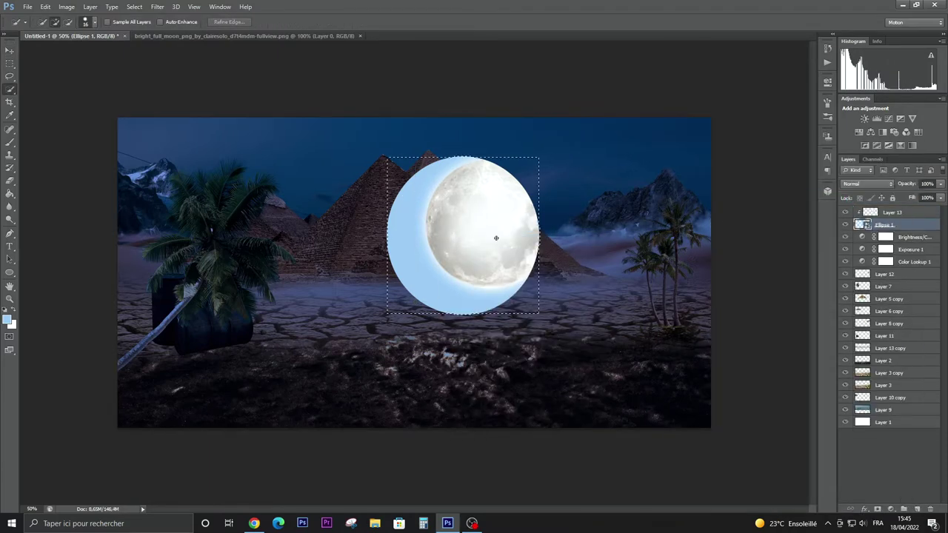
Erase part of the moon, merge it with the circle into a crescent, and resize it
click(892, 212)
click(10, 180)
drag(444, 244, 479, 191)
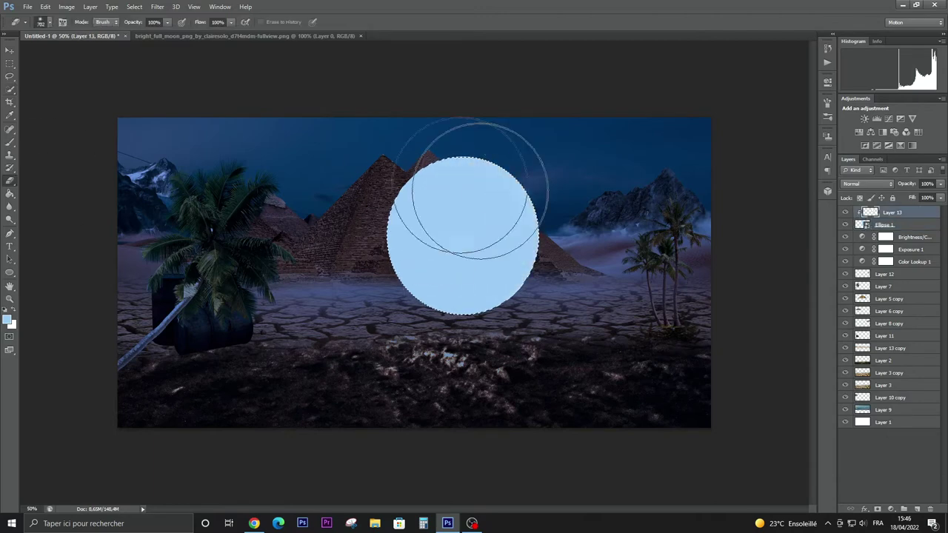
key(ctrl+d)
key(v)
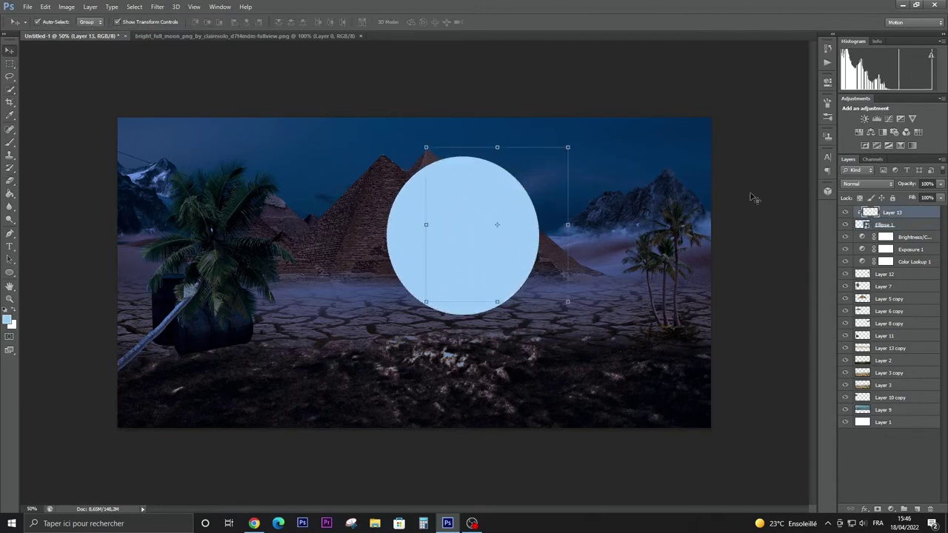
key(ctrl+e)
key(ctrl+t)
mouse_move(567, 301)
mouse_down()
mouse_move(563, 265)
mouse_move(569, 293)
mouse_up()
key(Return)
key(e)
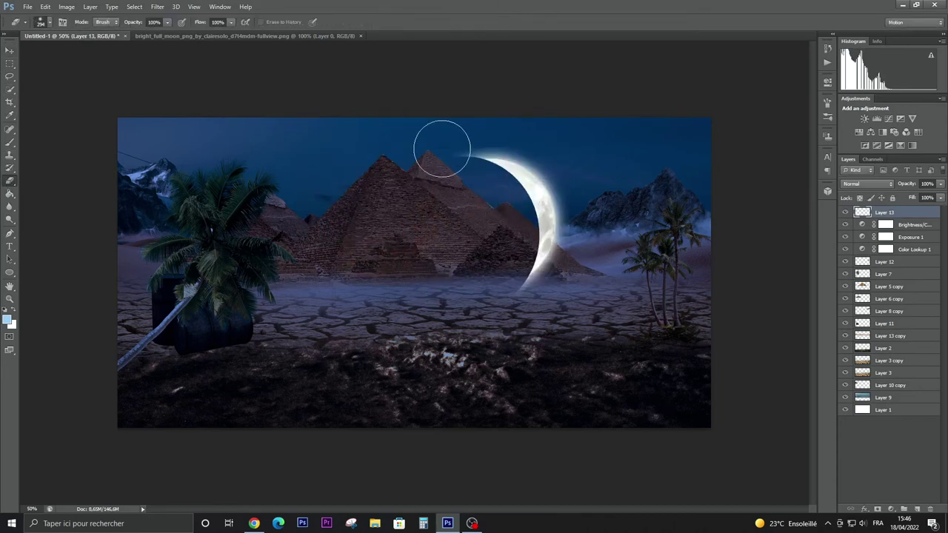
Brighten the moon's inner edge with a 50% opacity soft brush, then touch up with the Eraser
click(8, 145)
scroll(555, 186, up, 5)
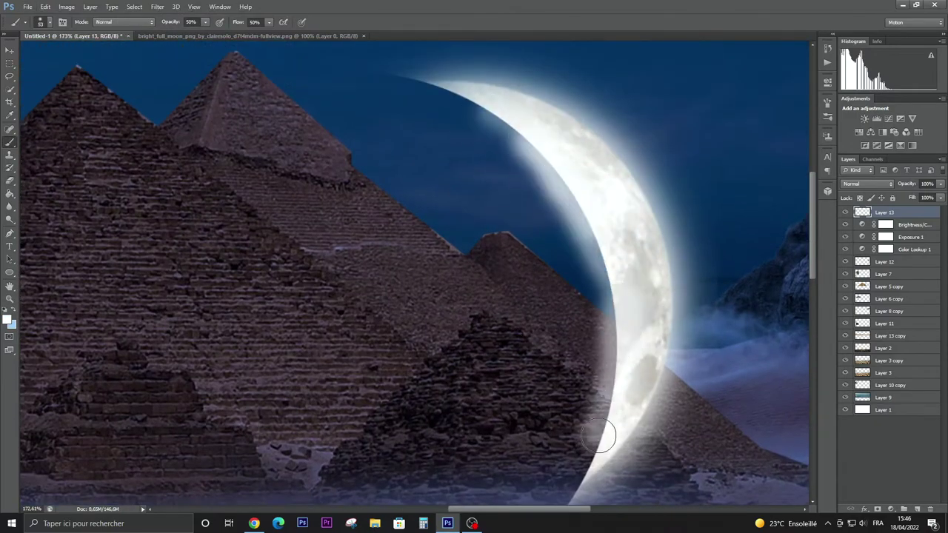
drag(522, 145, 574, 502)
drag(512, 130, 523, 123)
scroll(661, 311, down, 3)
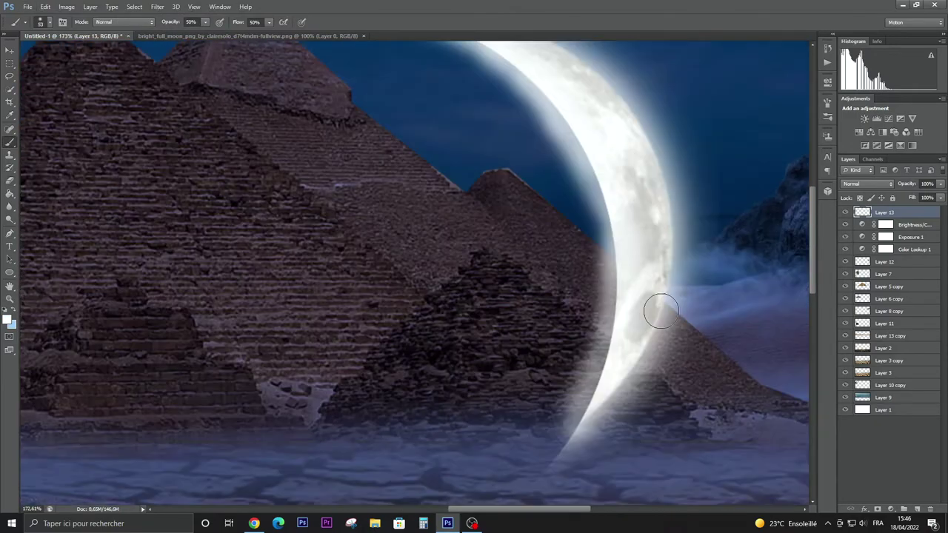
click(11, 181)
scroll(528, 423, down, 5)
scroll(565, 433, up, 5)
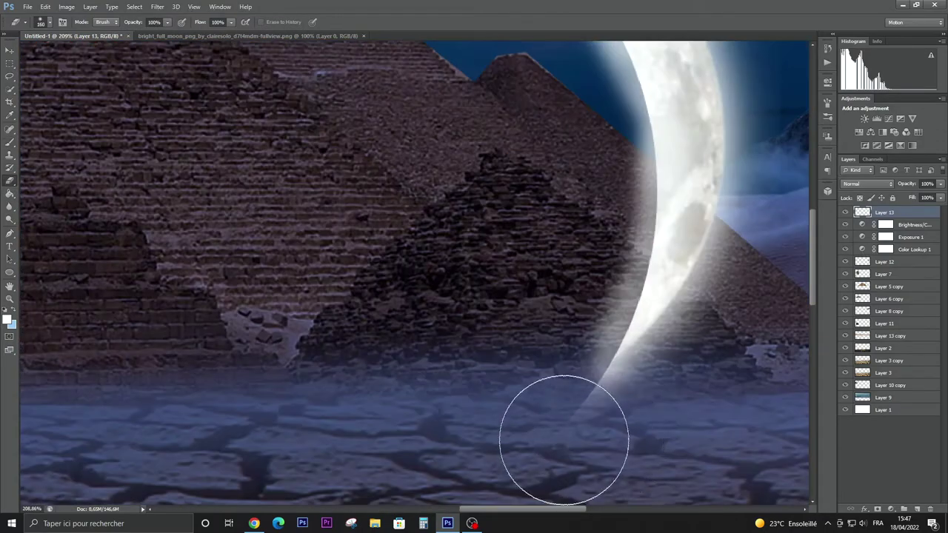
scroll(463, 201, down, 4)
scroll(462, 185, up, 3)
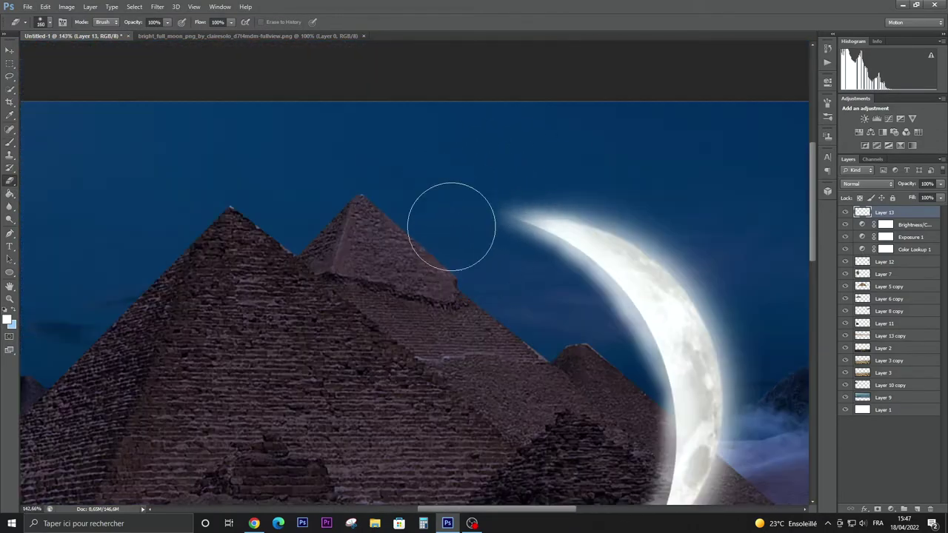
scroll(447, 220, down, 4)
scroll(474, 225, up, 3)
Scale the crescent to 48%, tilt it slightly and move it to the upper-right sky
key(ctrl+t)
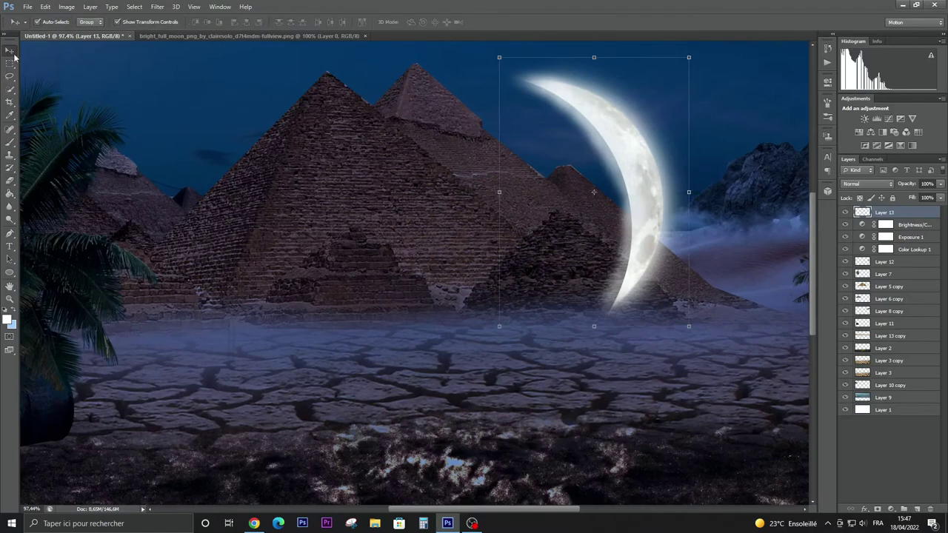
scroll(489, 222, down, 10)
drag(506, 263, 504, 261)
drag(482, 226, 529, 191)
drag(563, 223, 566, 211)
key(Return)
Open pngwing.com (13).png and bring the starry sky into the composite, enlarged to cover the canvas
click(910, 213)
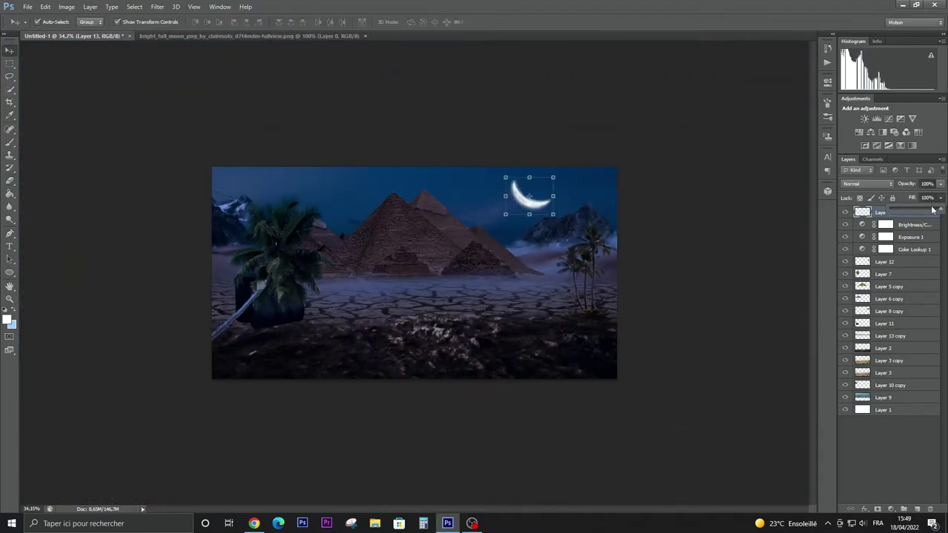
key(Return)
click(27, 6)
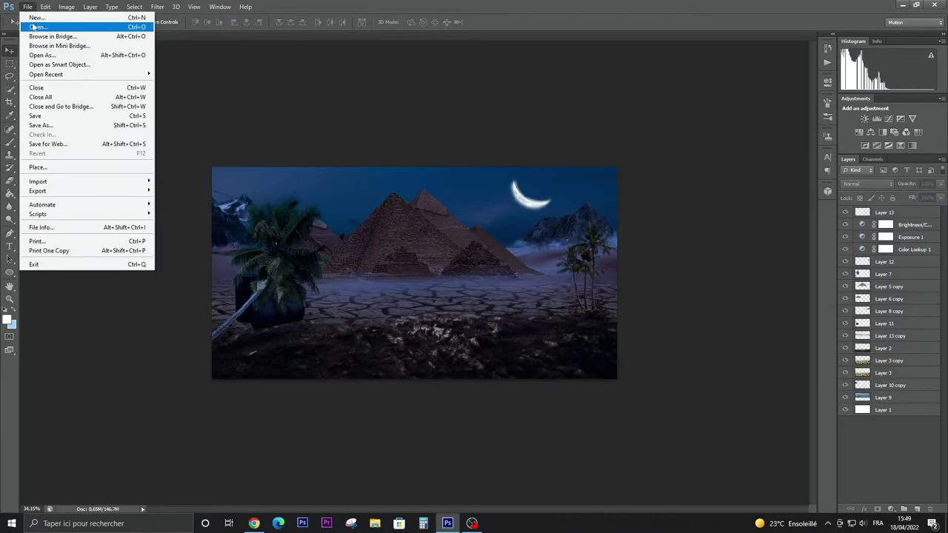
click(33, 25)
drag(263, 120, 431, 277)
drag(463, 349, 633, 463)
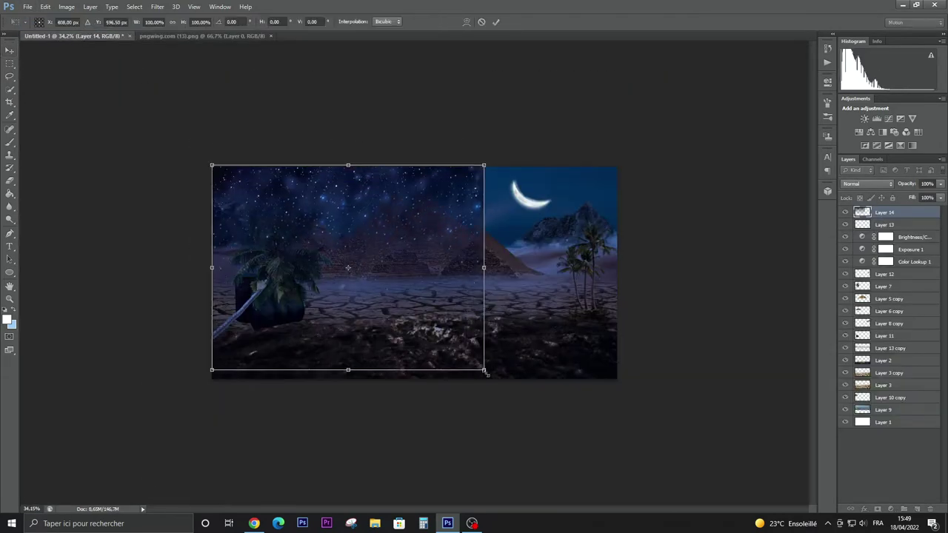
drag(570, 378, 570, 275)
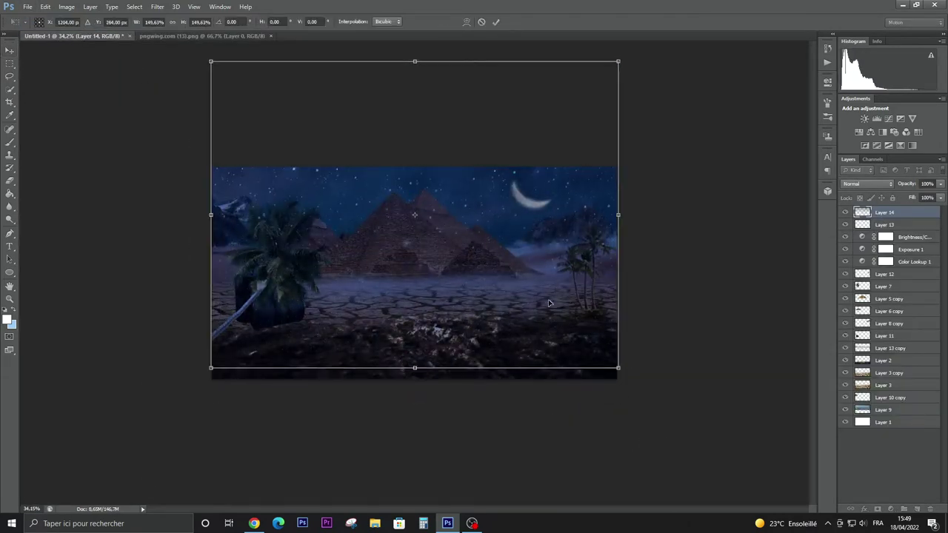
key(Return)
Place the sky layer behind the scene layers and try Lighten and Normal blending while lowering it
drag(901, 397, 904, 404)
click(868, 184)
click(855, 273)
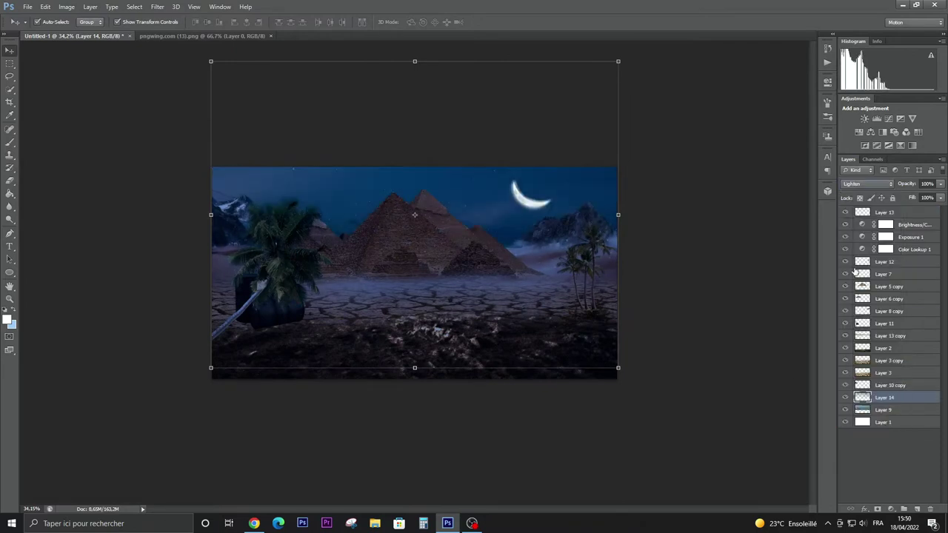
drag(562, 282, 563, 340)
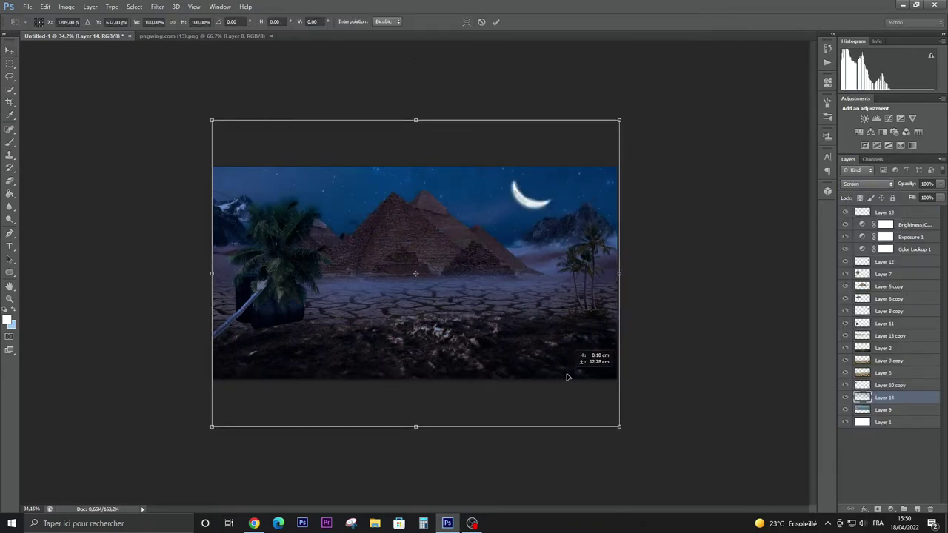
click(868, 184)
click(851, 265)
drag(421, 190, 420, 236)
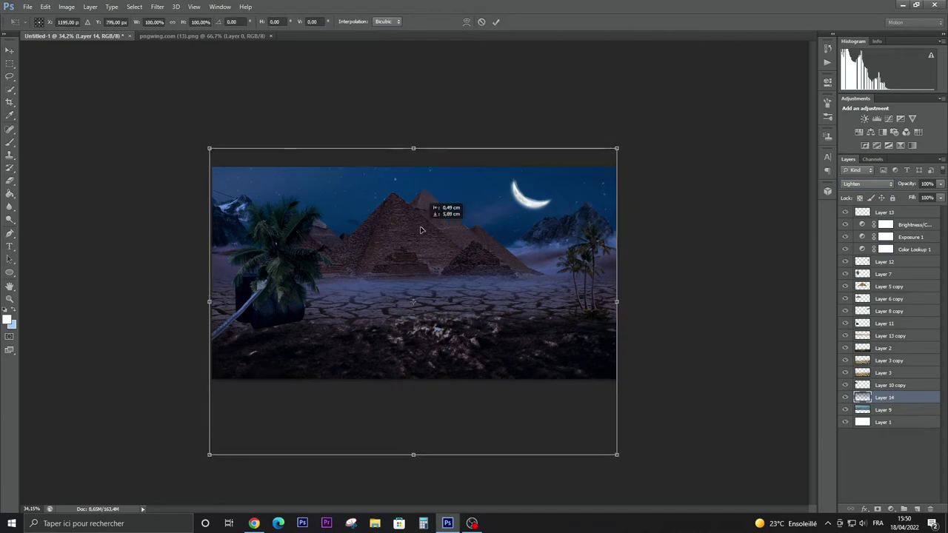
key(Return)
click(865, 184)
click(858, 197)
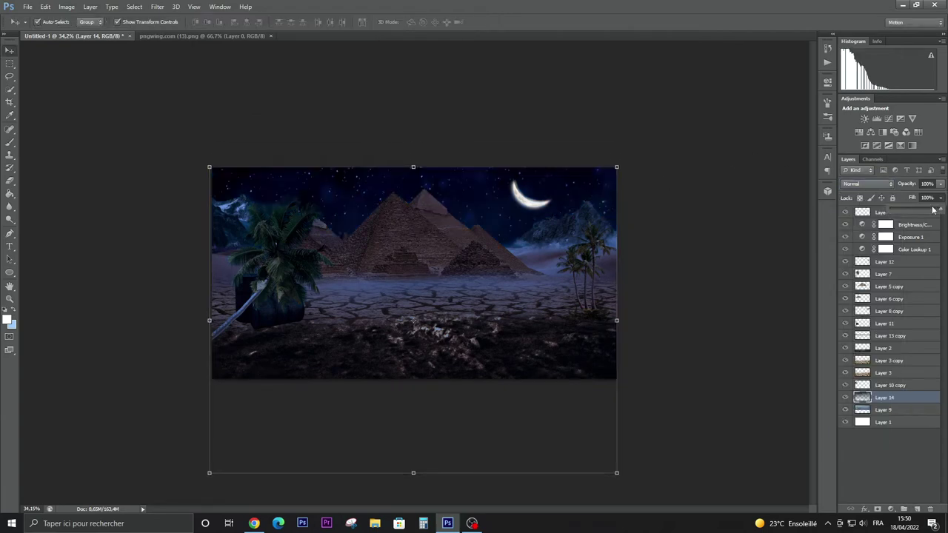
Move the starry sky back up toward the top of the canvas
scroll(892, 188, down, 9)
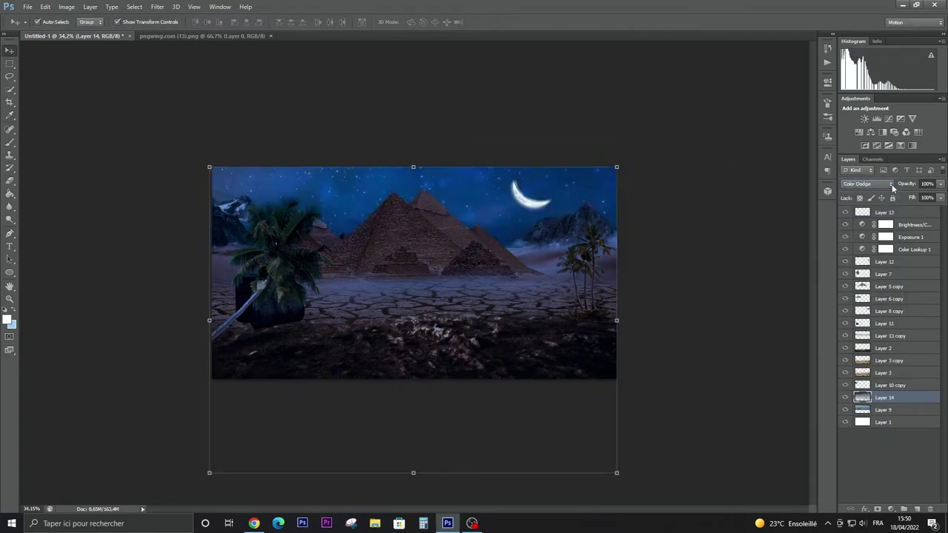
scroll(893, 188, down, 1)
key(ctrl+t)
drag(538, 279, 536, 141)
Commit the sky position and darken Layer 5 copy with Exposure about -0.92, gamma 0.77
key(Return)
click(910, 289)
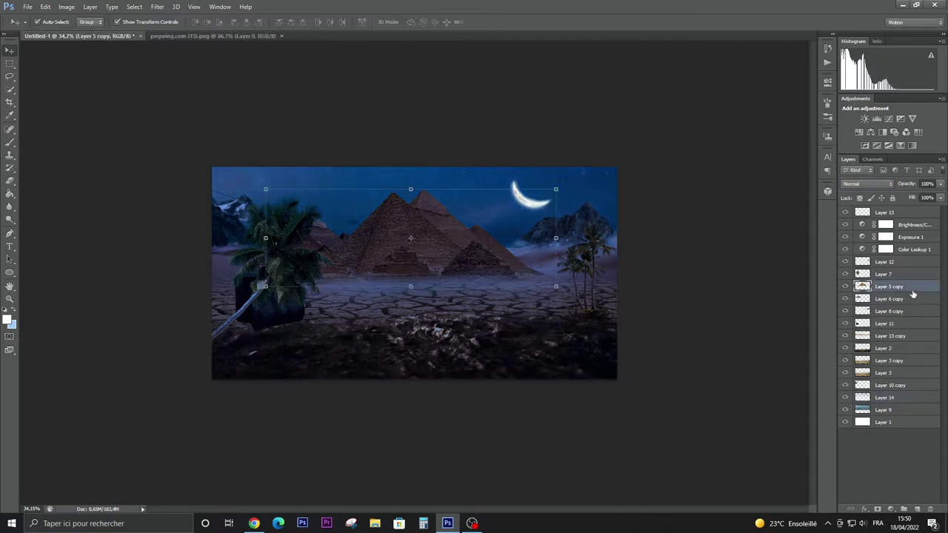
click(901, 119)
drag(759, 172, 767, 172)
drag(759, 130, 754, 130)
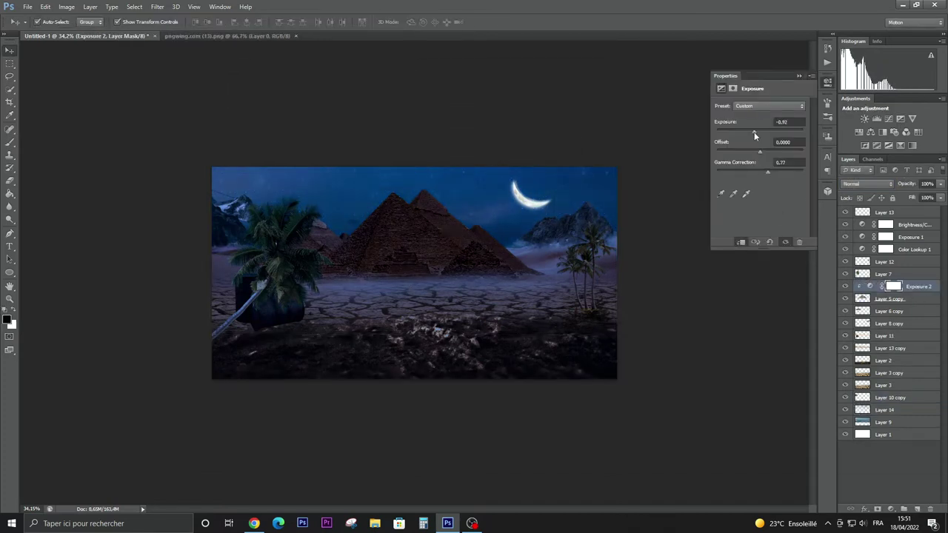
click(800, 102)
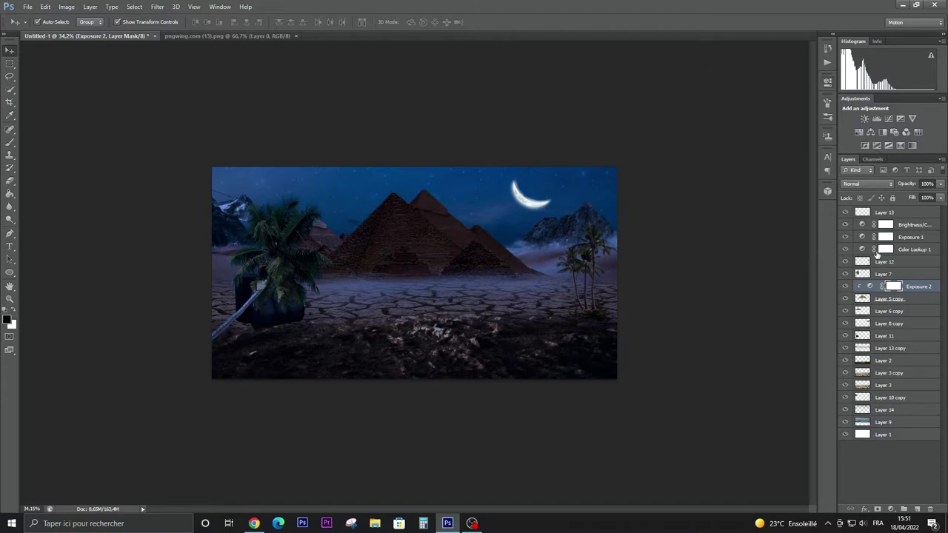
Add clipped Exposure adjustments to Layer 7 and Layer 12
click(882, 274)
click(901, 118)
click(739, 243)
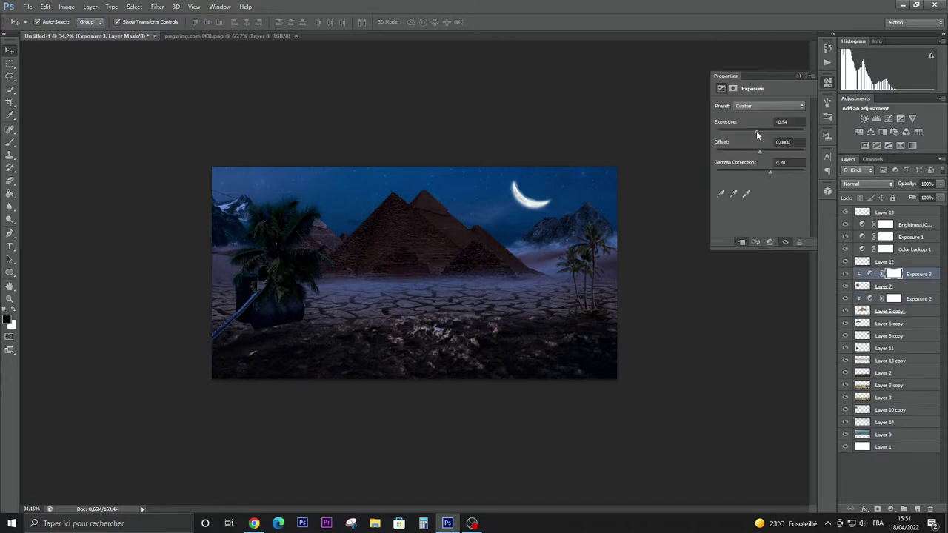
click(799, 75)
click(882, 261)
click(901, 119)
click(740, 242)
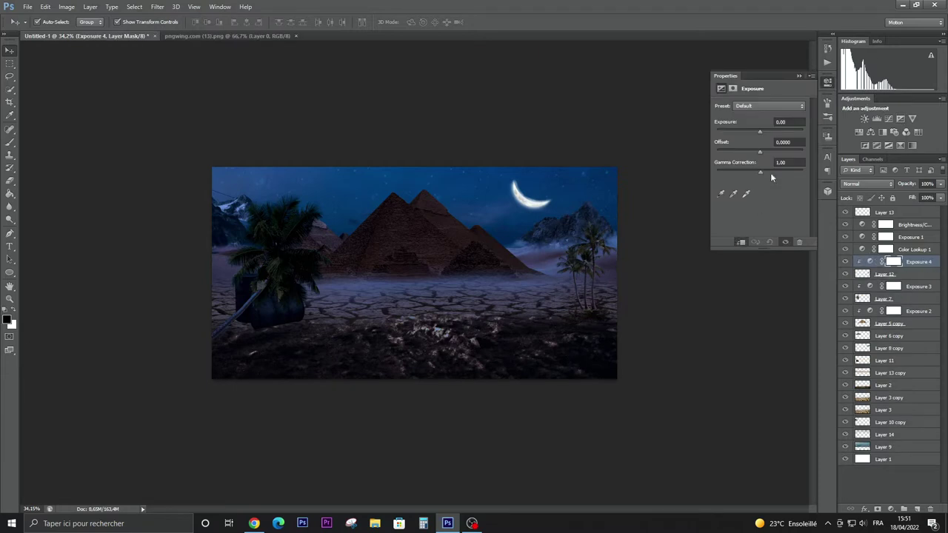
click(798, 75)
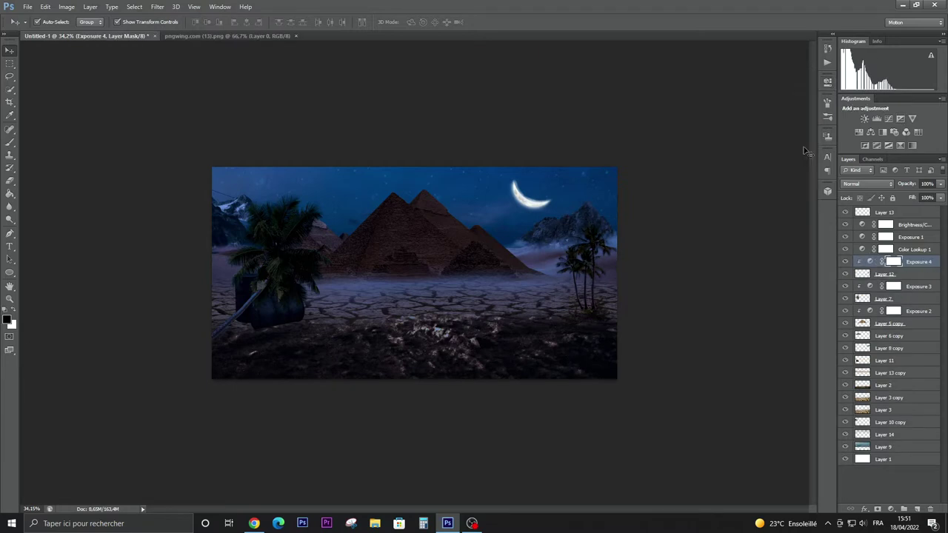
Darken the palm Layer 6 copy with a clipped Exposure adjustment at -0.92
click(918, 336)
click(900, 119)
drag(760, 132, 754, 131)
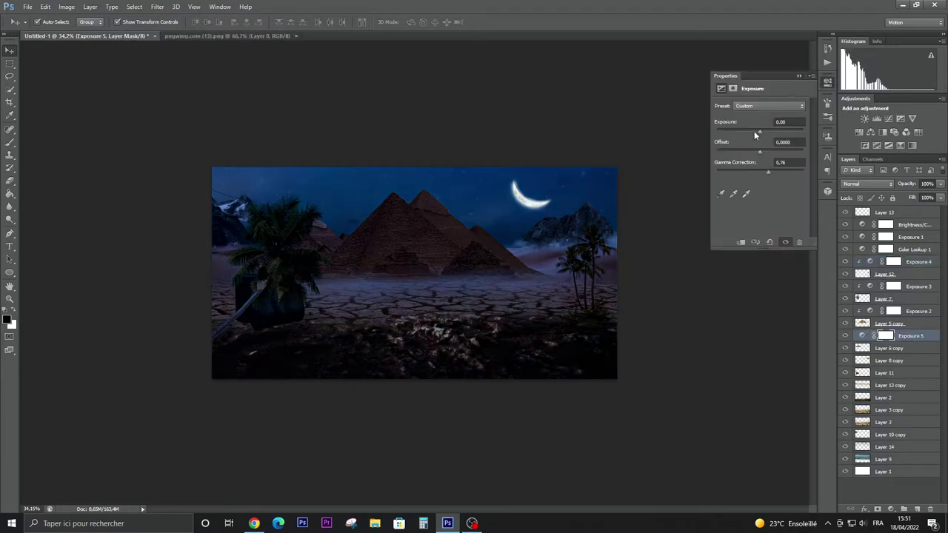
click(740, 242)
Add an Exposure adjustment above Layer 11 with gamma 0.80 and slightly lowered exposure
click(913, 362)
click(913, 373)
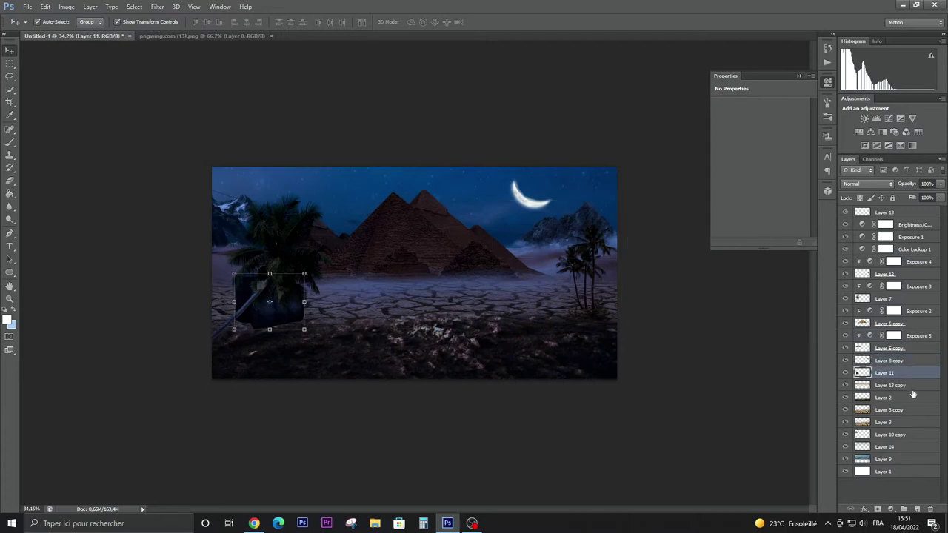
click(900, 118)
click(767, 172)
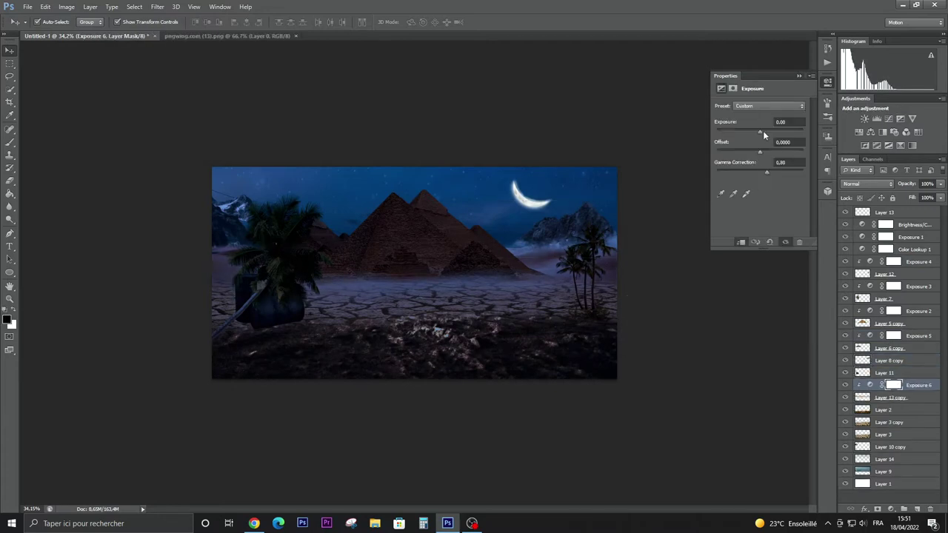
drag(763, 132, 758, 132)
click(799, 76)
Clip an Exposure adjustment to Layer 3 copy with gamma about 0.73, then nudge that layer
click(908, 411)
click(918, 422)
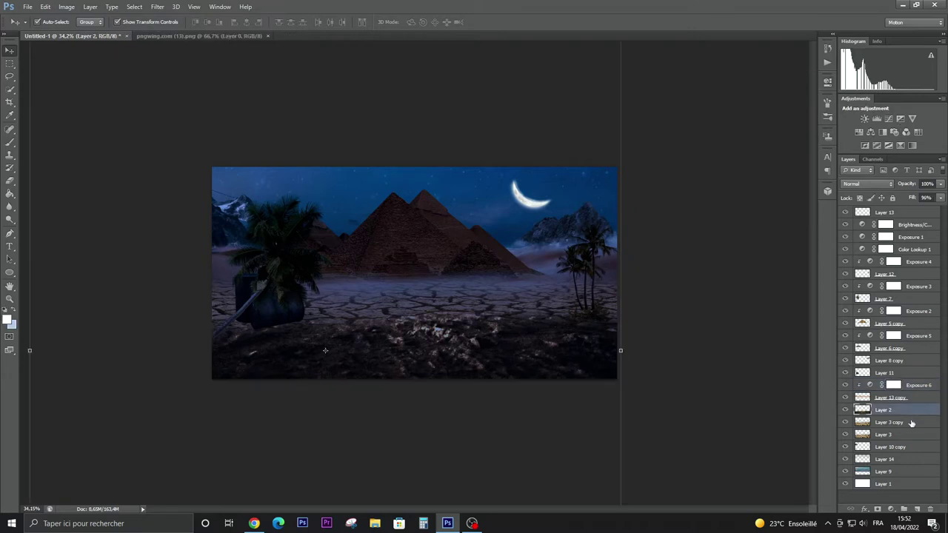
click(899, 119)
key(ctrl+alt+g)
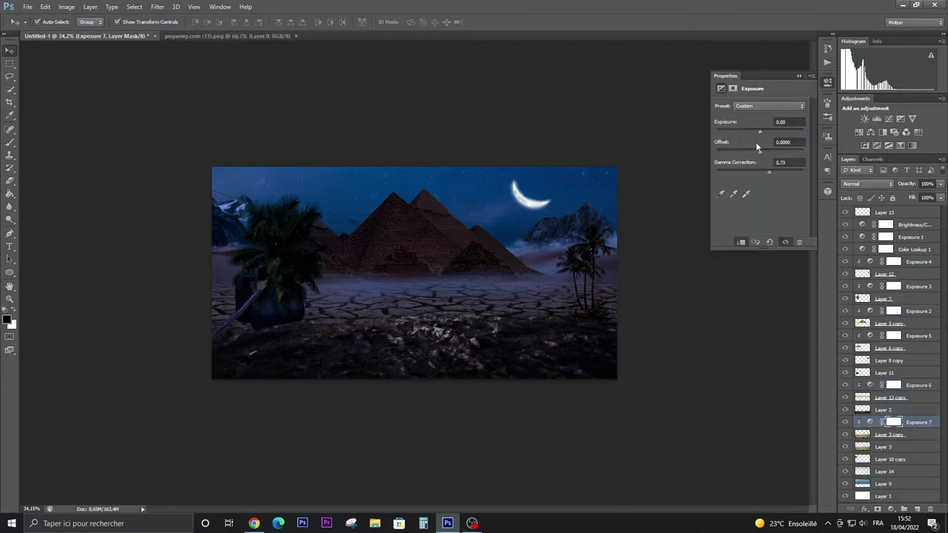
drag(759, 132, 753, 132)
click(799, 76)
click(916, 436)
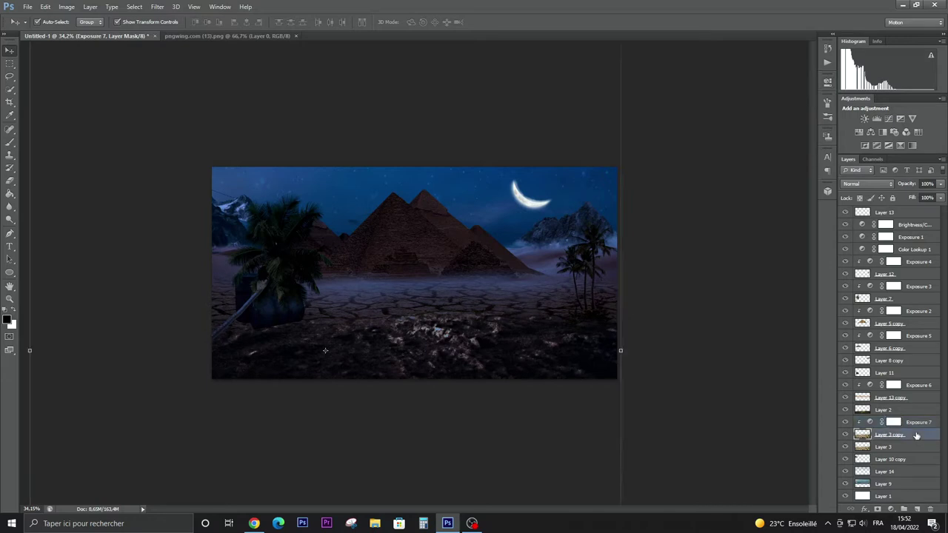
key(shift+Up)
key(shift+Up)
key(shift+Up)
key(shift+Up)
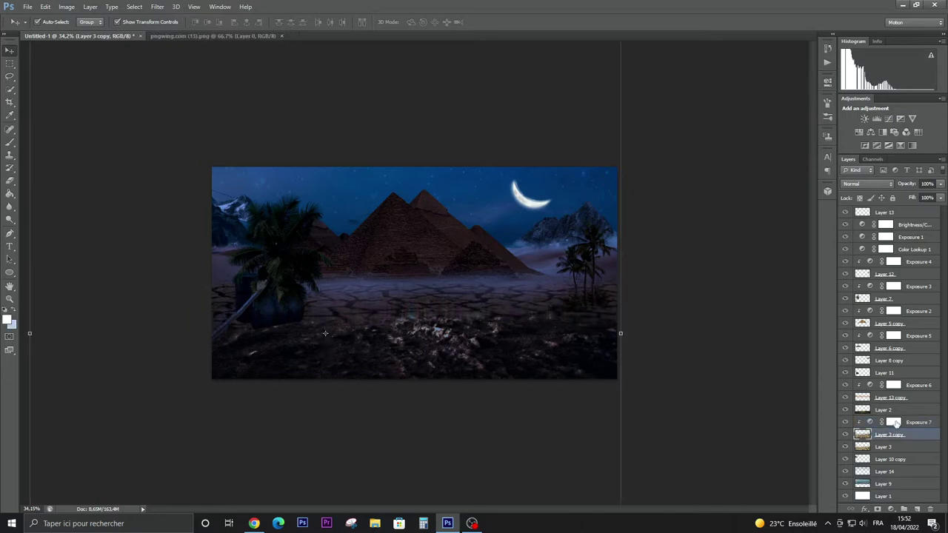
key(shift+Up)
key(shift+Down)
key(shift+Down)
key(shift+Down)
key(shift+Down)
key(shift+Down)
Clip an Exposure adjustment to the Layer 3 ground and select both ground layers
click(902, 448)
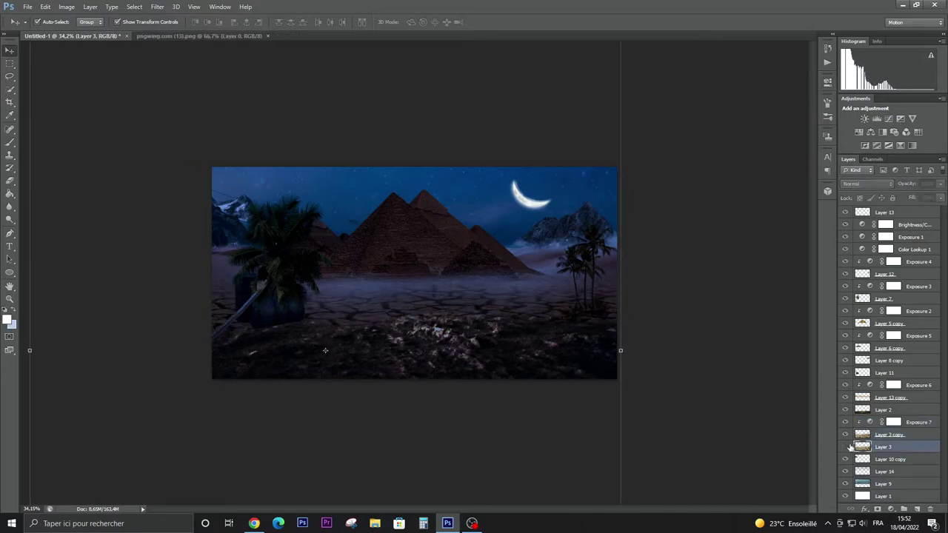
click(899, 119)
key(ctrl+alt+g)
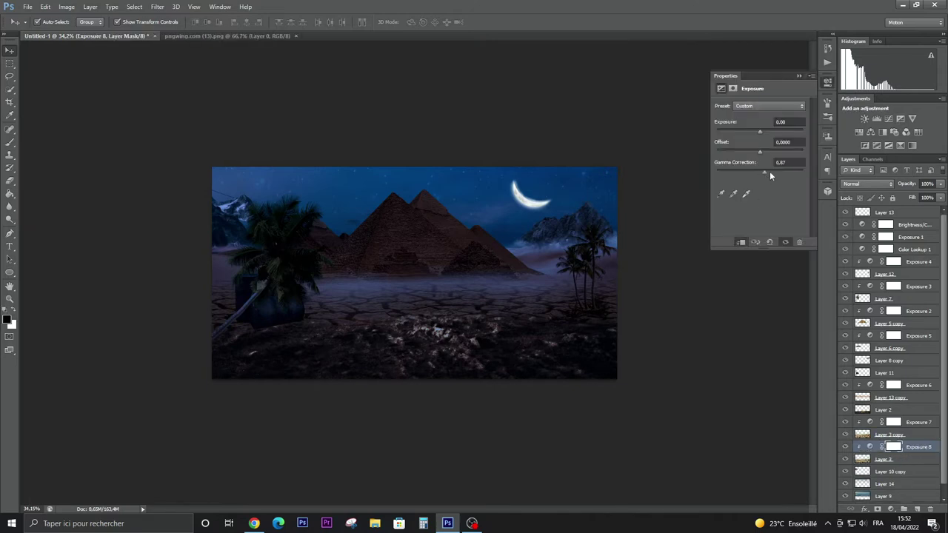
click(827, 81)
click(892, 459)
ctrl+click(892, 435)
Try and cancel stretching the ground layers, then toggle Layer 9 and Layer 5 copy to compare
key(ctrl+minus)
key(ctrl+minus)
key(ctrl+t)
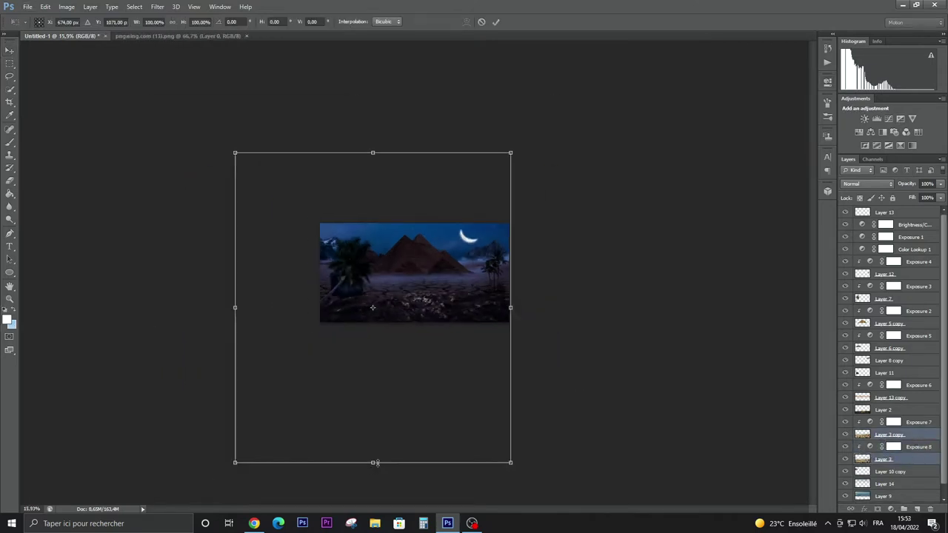
drag(376, 462, 402, 408)
click(481, 21)
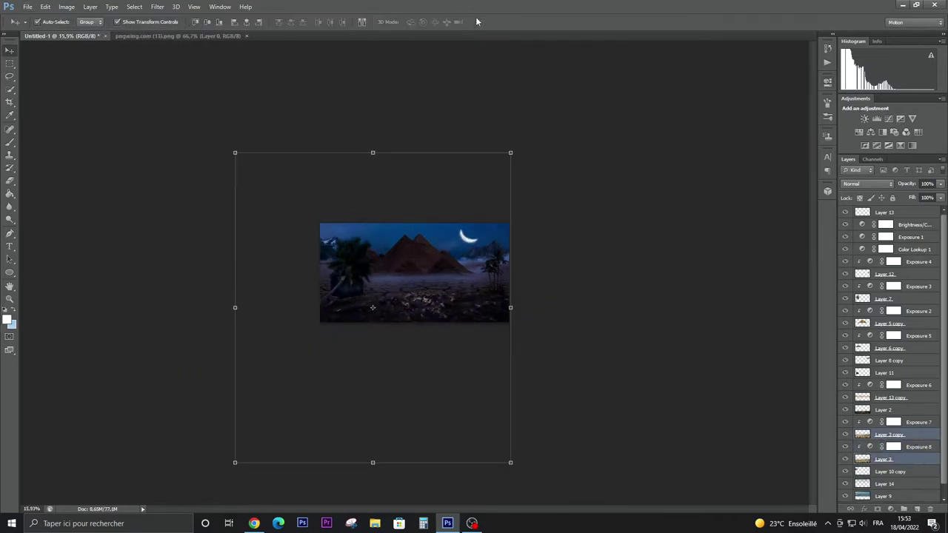
scroll(889, 445, down, 1)
click(889, 485)
click(845, 485)
click(845, 485)
click(844, 485)
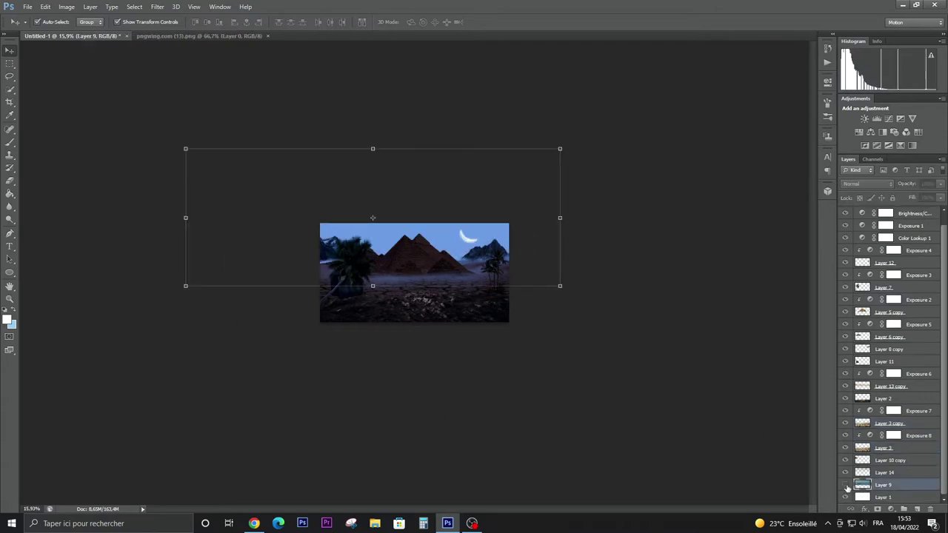
click(845, 485)
click(845, 311)
click(845, 312)
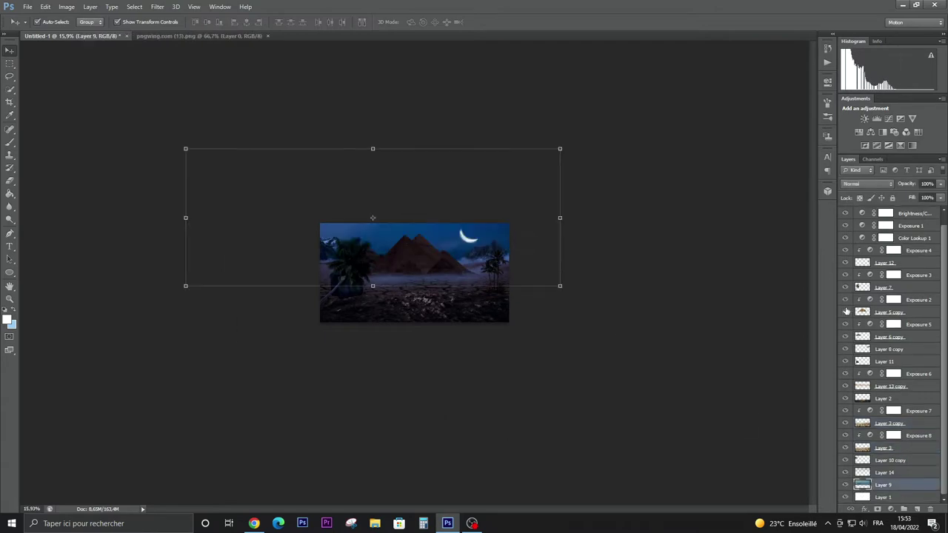
Erase the ground haze band on Layer 13 copy and Layer 9, then add Layer 15
click(917, 389)
key(ctrl+plus)
key(ctrl+plus)
key(ctrl+plus)
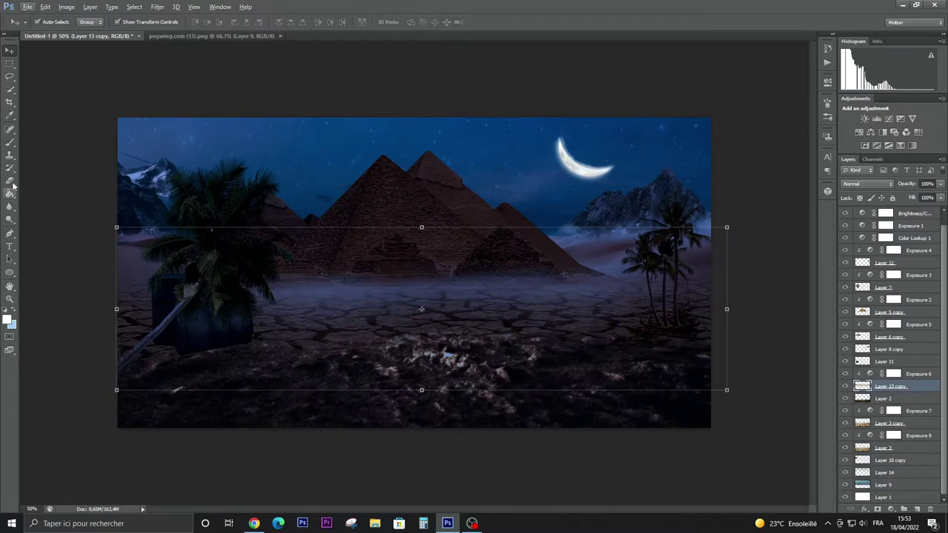
click(9, 180)
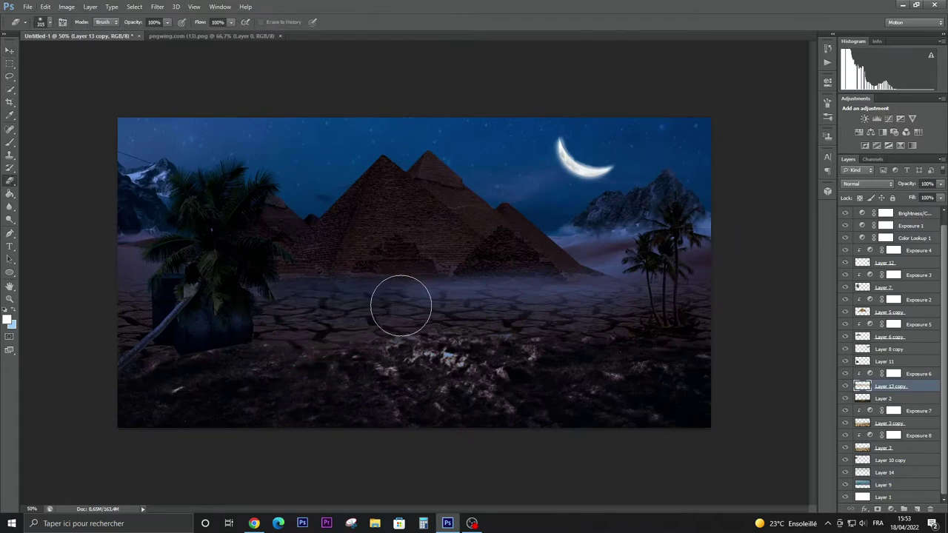
mouse_move(400, 305)
mouse_down()
mouse_move(510, 299)
mouse_move(634, 318)
mouse_up()
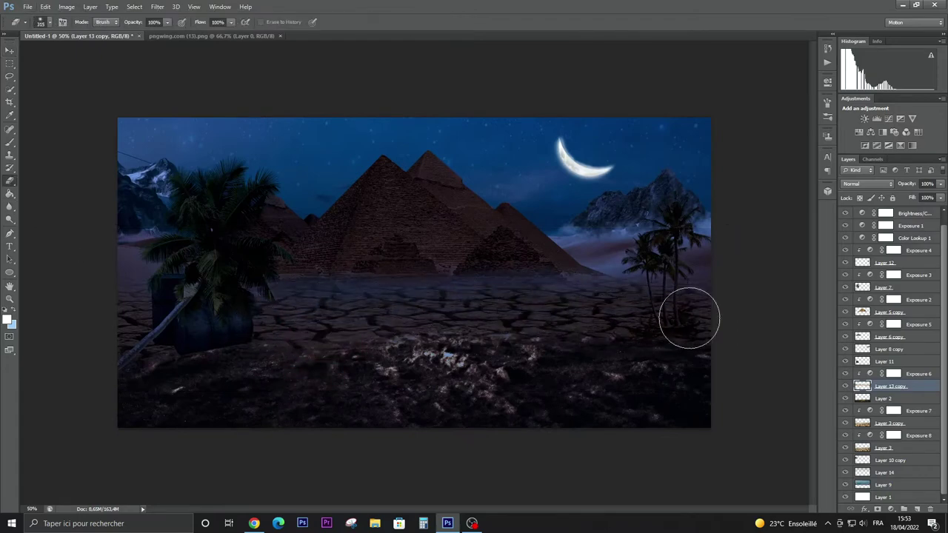
scroll(459, 302, up, 1)
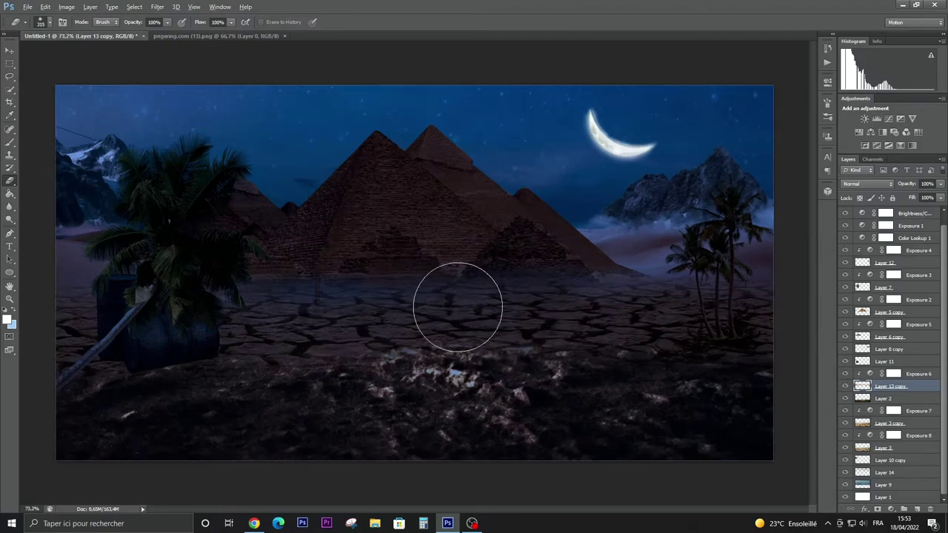
scroll(463, 296, up, 1)
scroll(182, 300, down, 1)
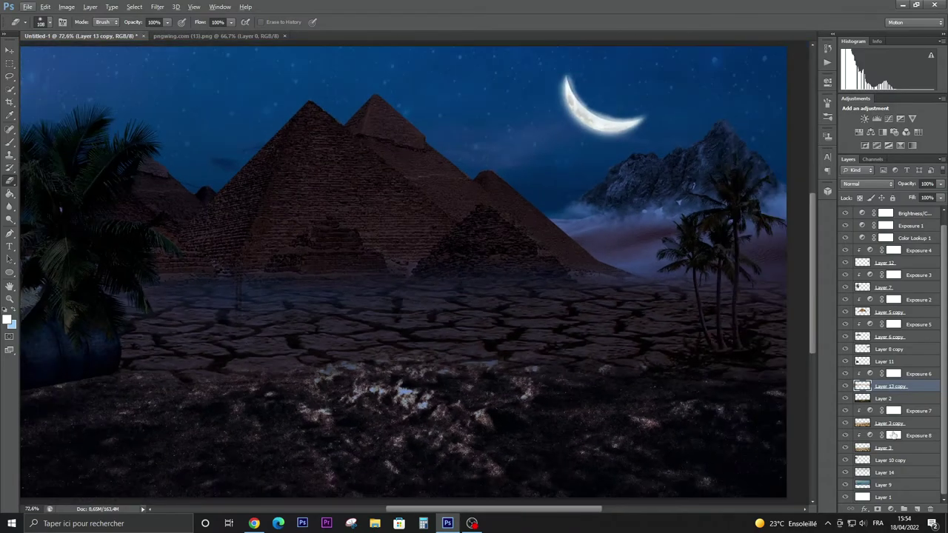
ctrl+click(381, 328)
drag(355, 328, 380, 328)
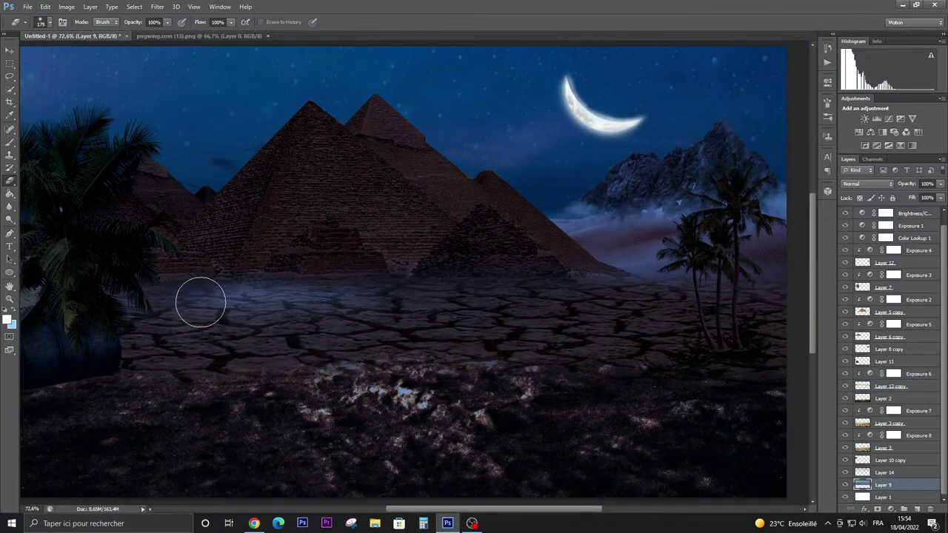
mouse_move(200, 302)
mouse_down()
mouse_move(292, 271)
mouse_move(534, 296)
mouse_up()
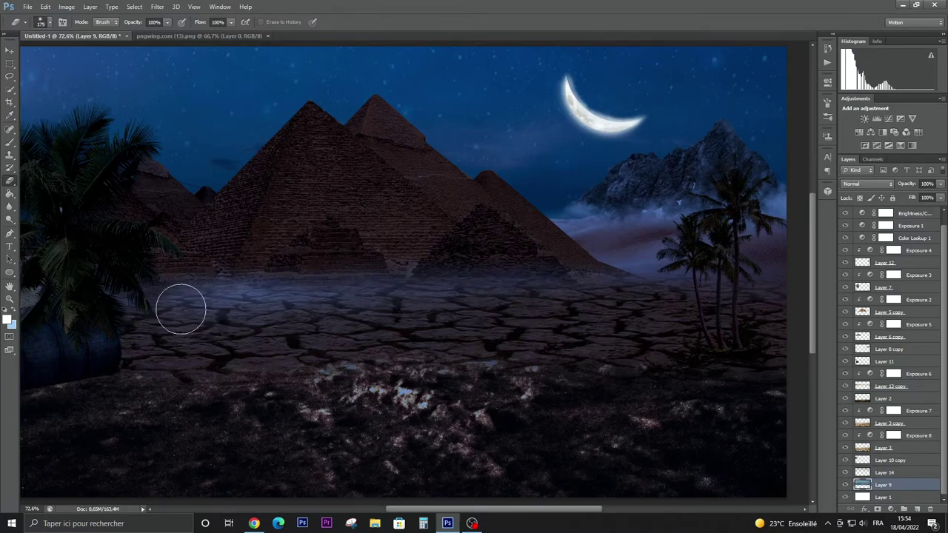
click(916, 510)
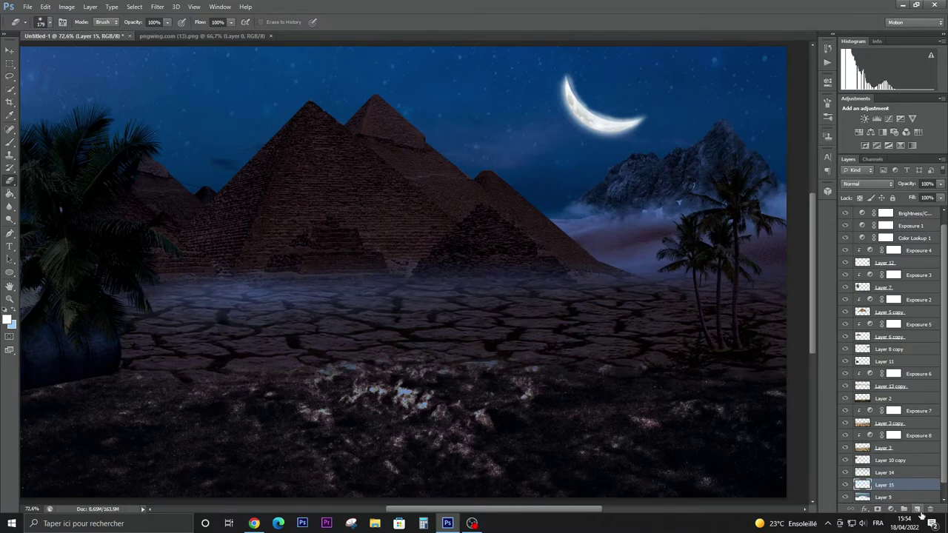
Paint a dark soft-brush stroke across the misty cracked ground on Layer 15
click(10, 143)
click(7, 320)
click(582, 296)
click(800, 188)
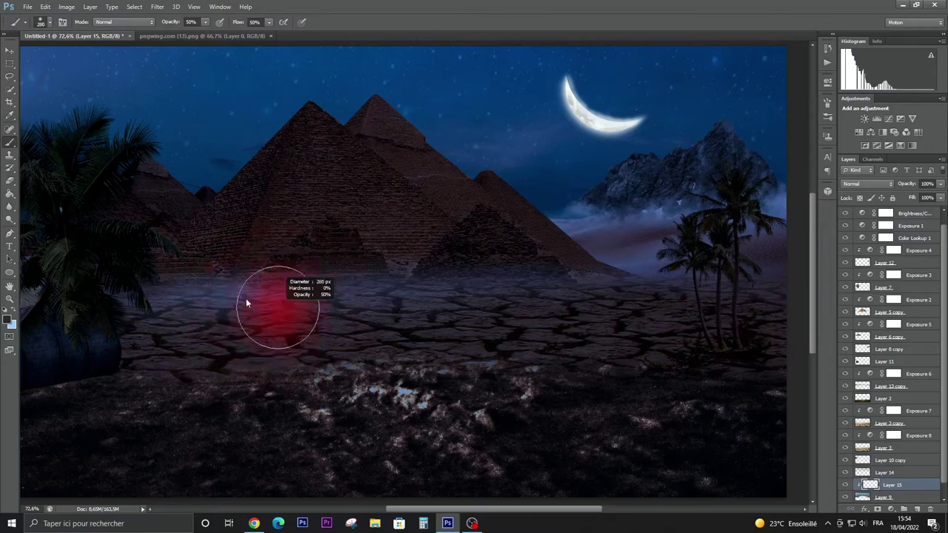
drag(449, 296, 197, 298)
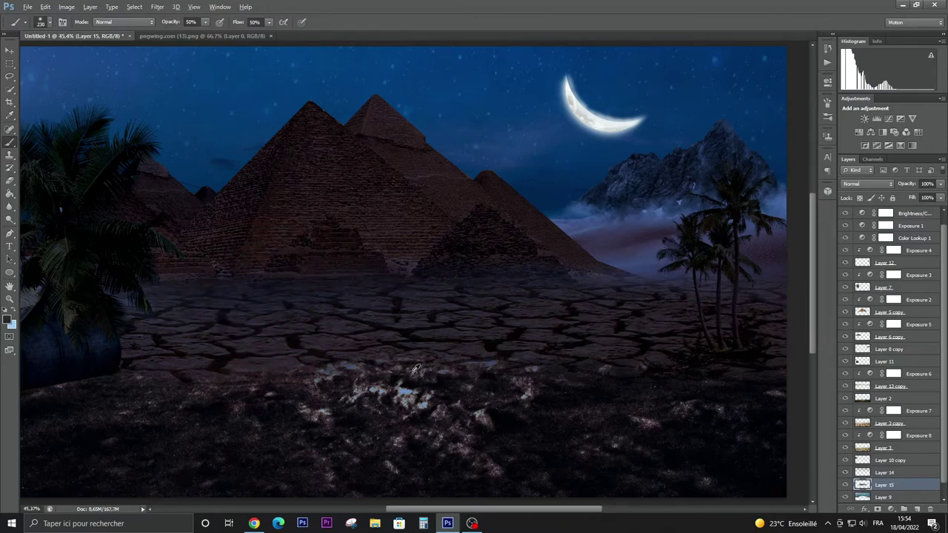
Zoom out and create new empty Layer 16 in the upper part of the stack
key(ctrl+minus)
key(v)
click(71, 214)
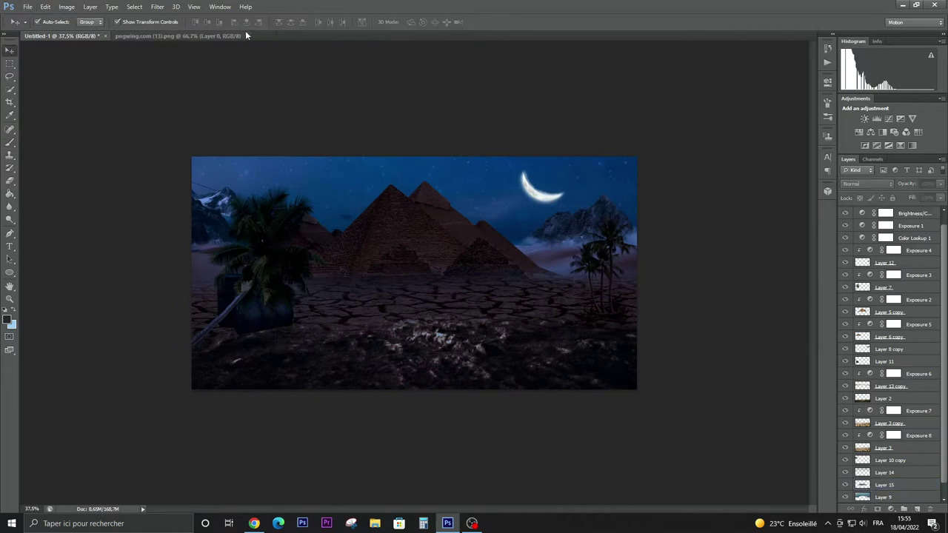
scroll(904, 484, down, 1)
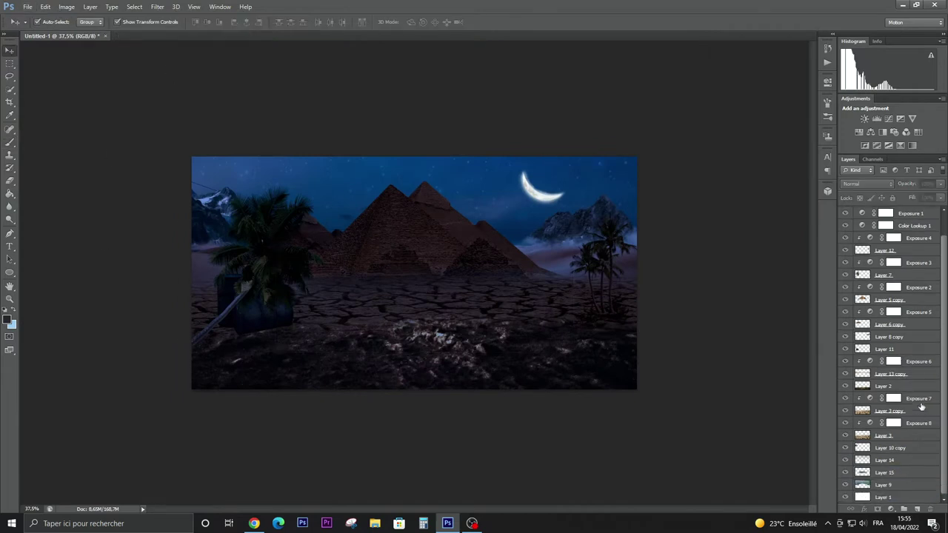
click(918, 351)
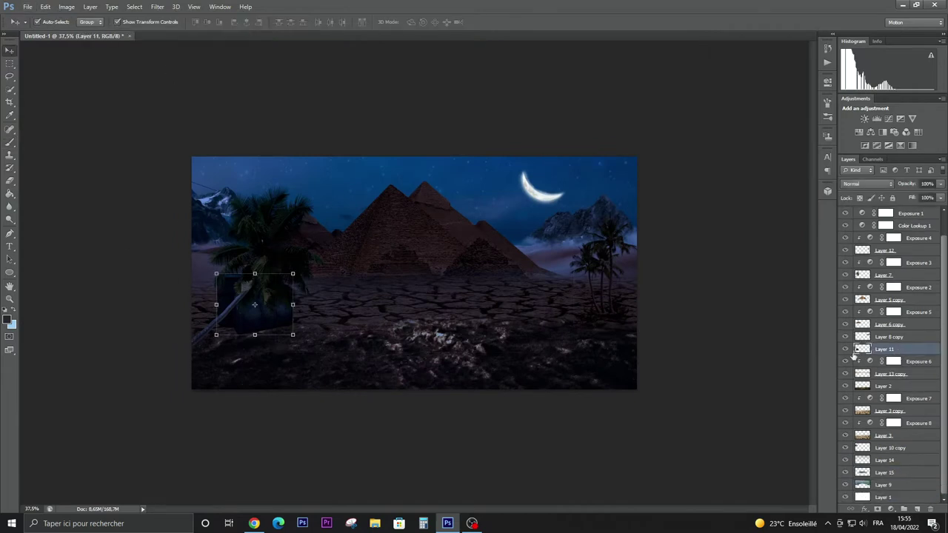
scroll(926, 304, up, 2)
click(923, 300)
click(917, 509)
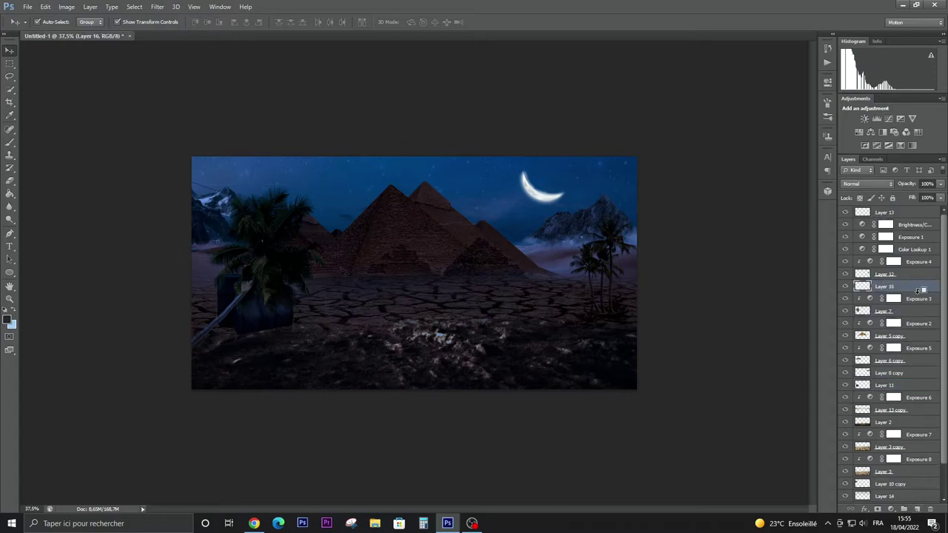
Paint soft white light in the sky around the left palm's crown with a smaller brush
key(b)
click(8, 319)
click(789, 218)
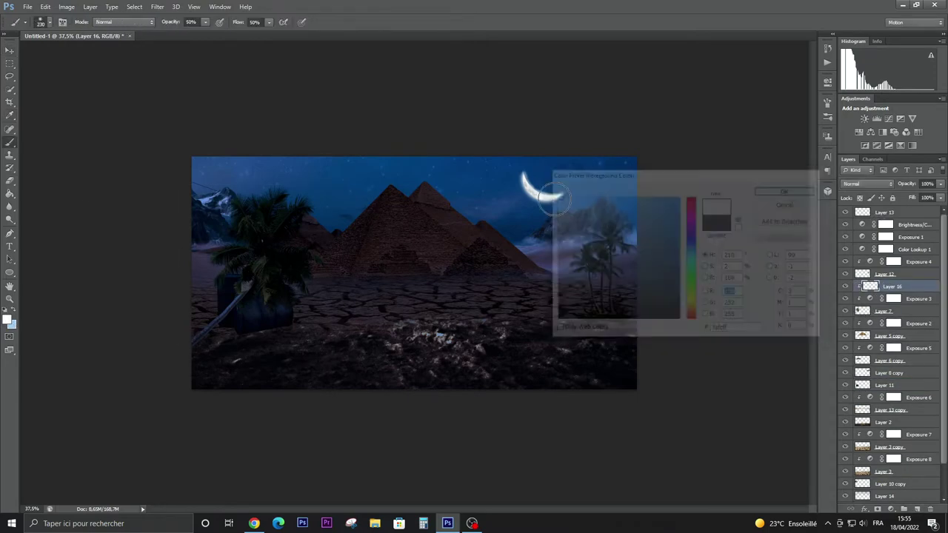
scroll(297, 230, up, 2)
scroll(297, 231, up, 2)
scroll(296, 230, down, 1)
drag(290, 222, 267, 223)
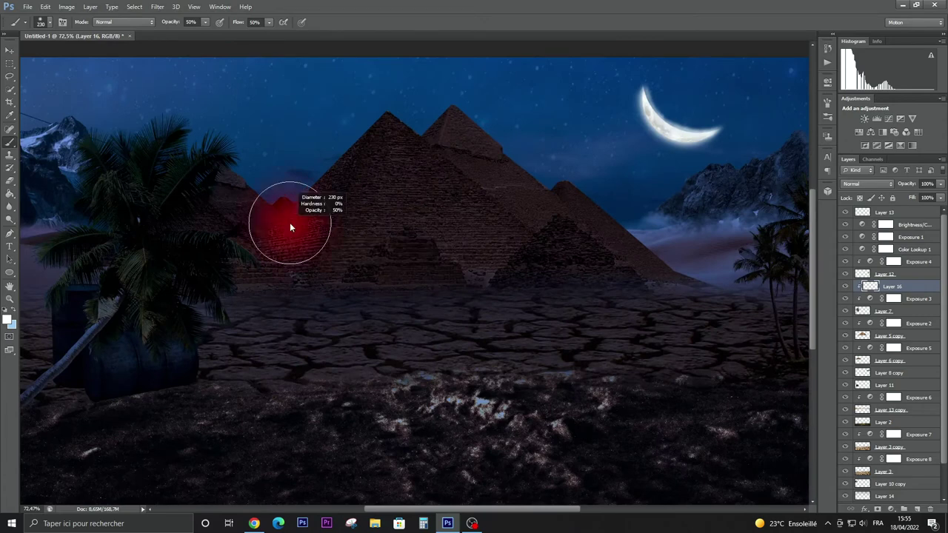
mouse_move(209, 147)
mouse_down()
mouse_move(235, 159)
mouse_move(251, 228)
mouse_move(159, 133)
mouse_move(273, 286)
mouse_move(159, 158)
mouse_move(200, 139)
mouse_move(227, 154)
mouse_move(149, 316)
mouse_up()
click(9, 180)
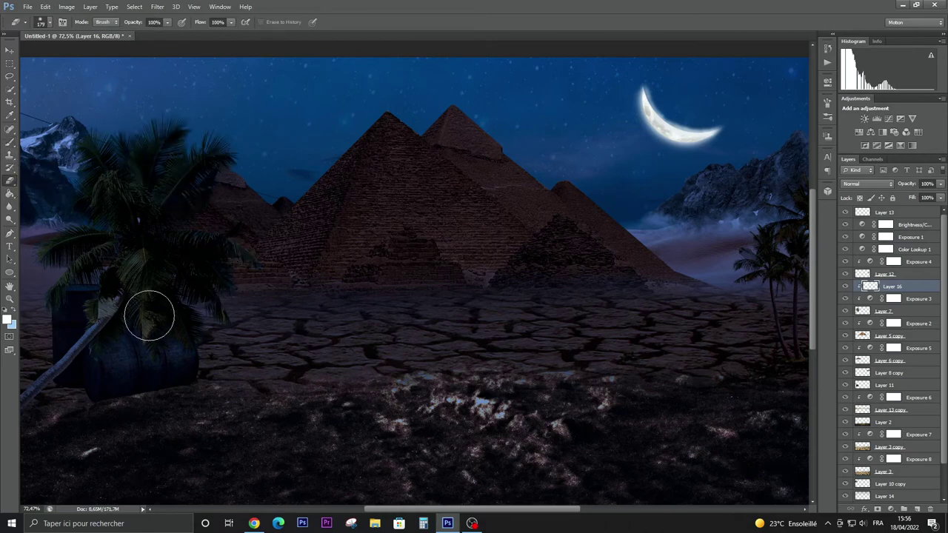
Duplicate the Color Lookup 1 adjustment down beside Layer 12 and Layer 7
click(10, 51)
scroll(442, 288, down, 3)
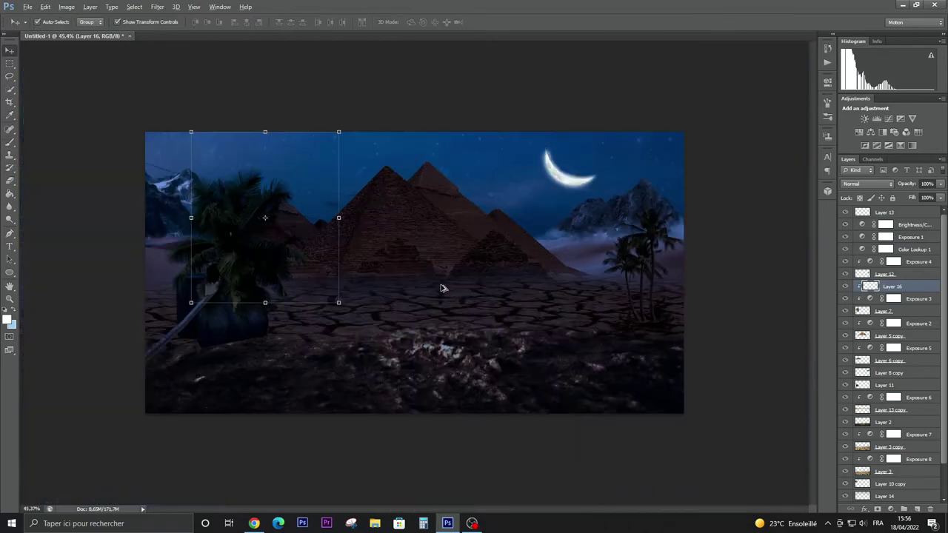
click(438, 441)
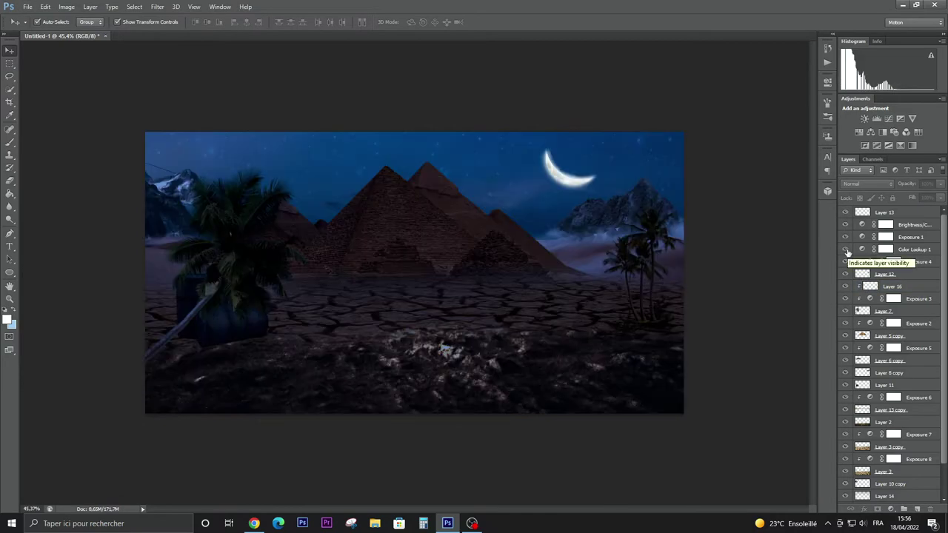
double_click(918, 249)
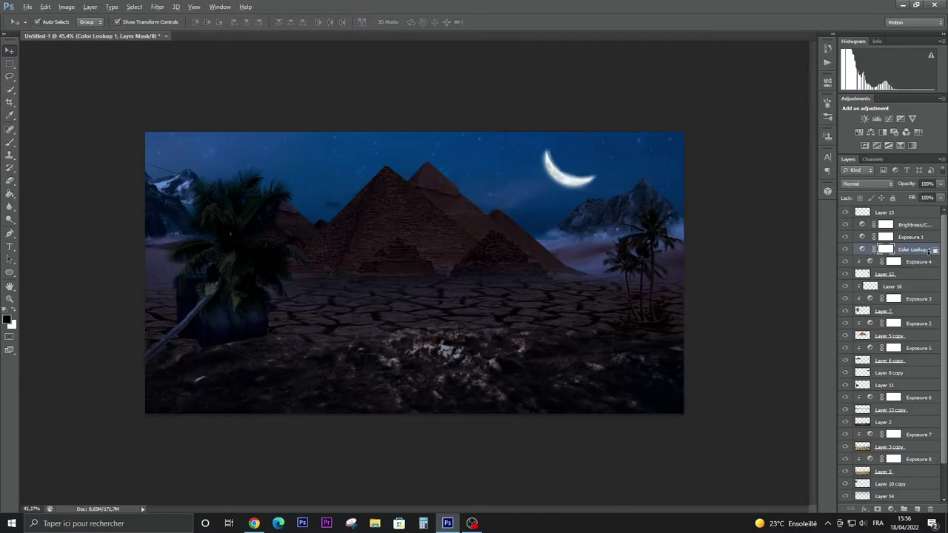
drag(929, 251, 916, 336)
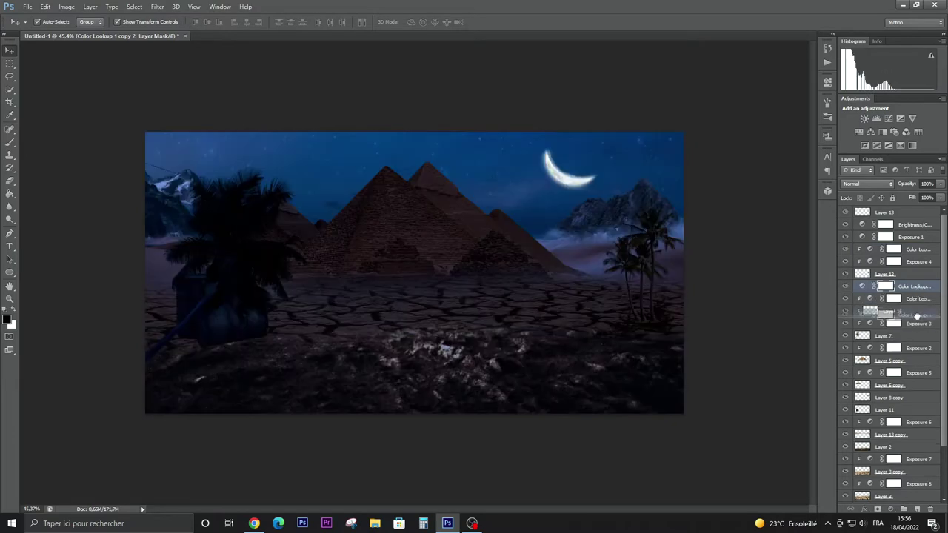
mouse_move(915, 336)
mouse_down()
mouse_move(915, 346)
mouse_move(912, 337)
mouse_up()
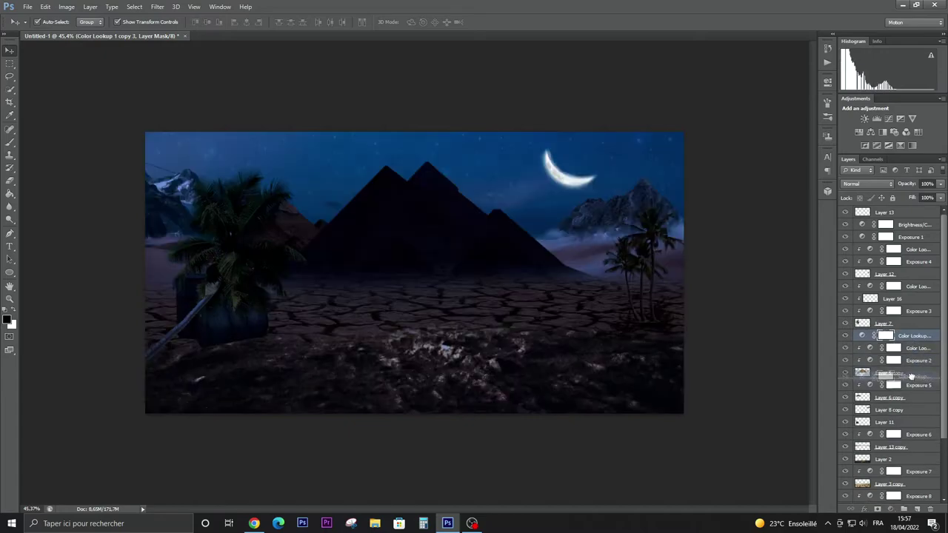
Place further Color Lookup copies near Layer 11, Layer 3 copy and Layer 15
drag(911, 376, 911, 404)
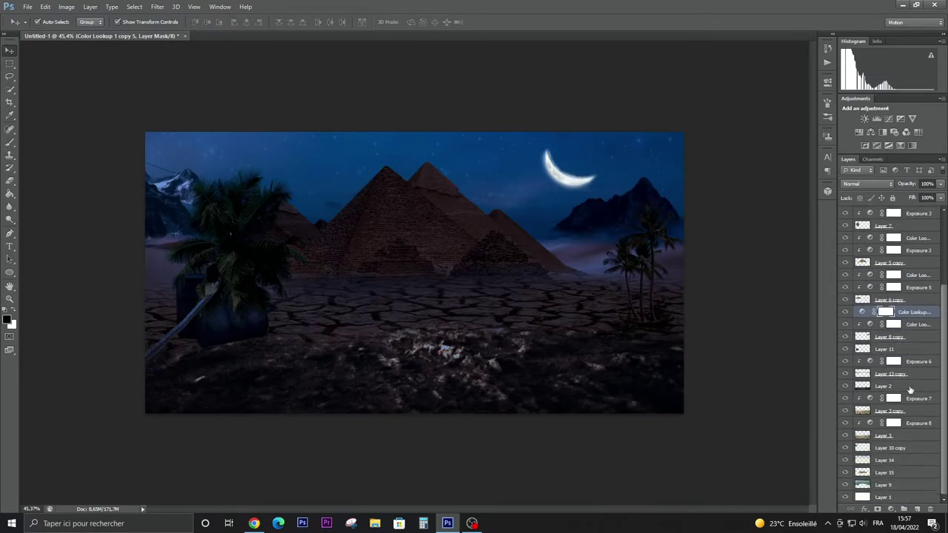
mouse_move(916, 346)
mouse_down()
mouse_move(911, 404)
mouse_move(918, 387)
mouse_up()
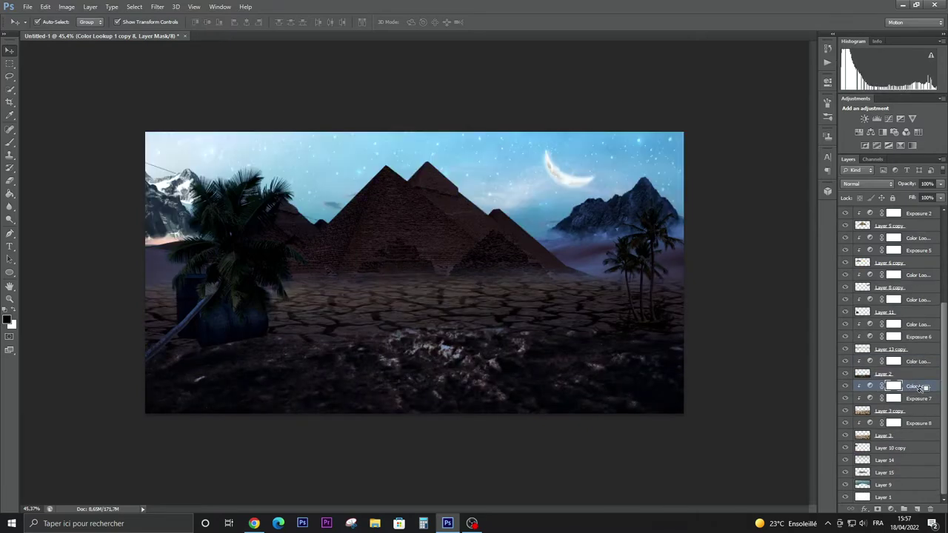
mouse_move(918, 387)
mouse_down()
mouse_move(915, 476)
mouse_move(916, 460)
mouse_up()
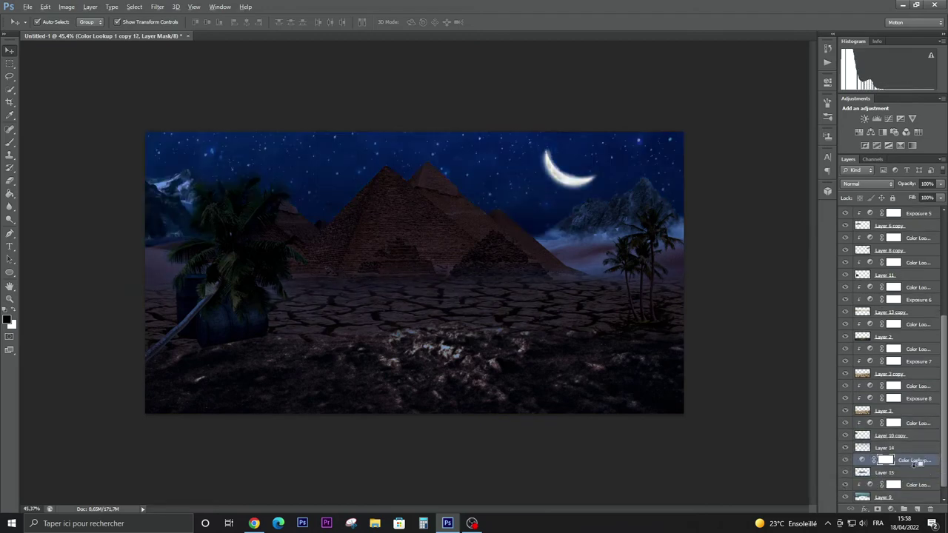
double_click(845, 448)
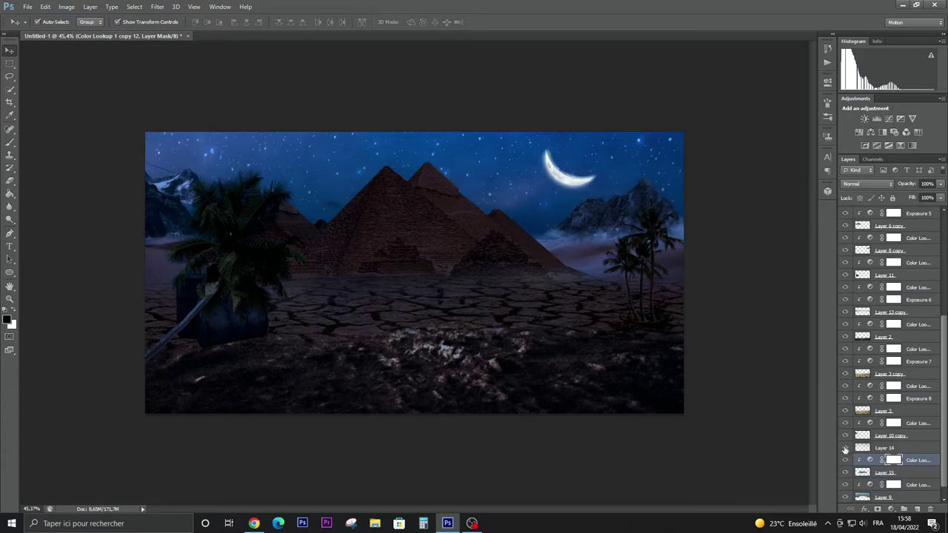
click(770, 435)
scroll(912, 387, up, 5)
Add new Layer 17 above Layer 12 and test a brush stroke on the right palm crown
click(913, 275)
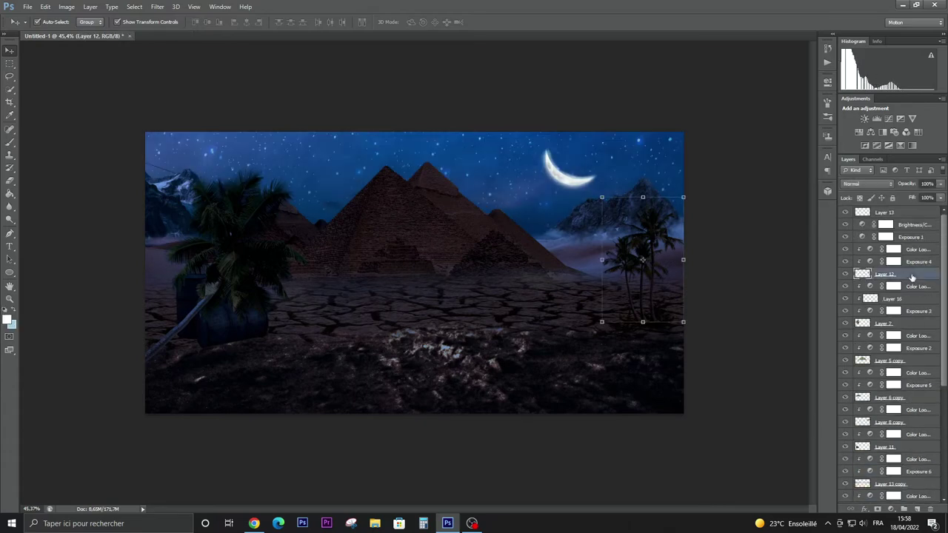
click(917, 509)
click(10, 142)
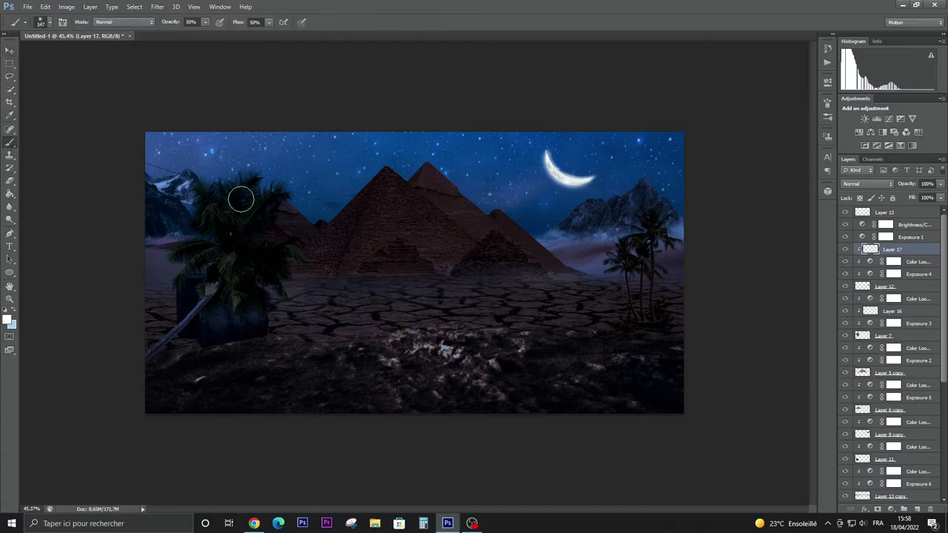
scroll(459, 230, up, 2)
scroll(671, 195, up, 2)
scroll(572, 168, up, 1)
drag(571, 169, 589, 196)
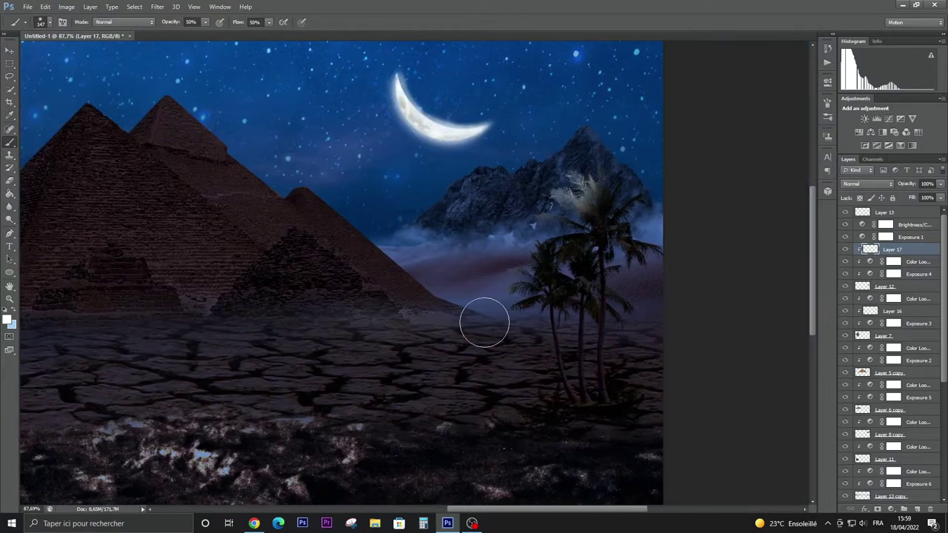
key(ctrl+z)
Paint pale moonlight highlights down the palm trunks and their bases
key(bracketright)
key(bracketright)
key(bracketright)
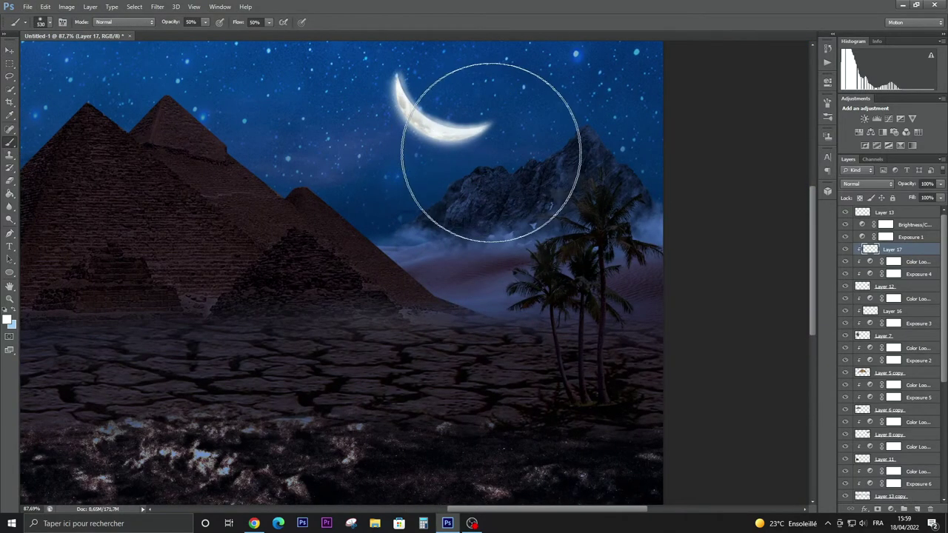
scroll(592, 356, up, 6)
key(bracketleft)
key(bracketleft)
key(bracketleft)
drag(437, 219, 485, 472)
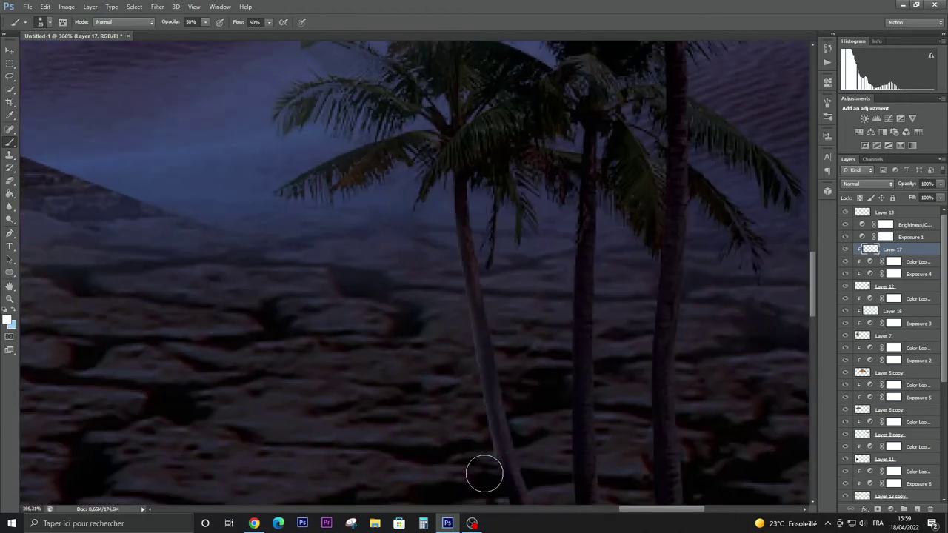
drag(562, 194, 550, 415)
scroll(550, 415, down, 3)
drag(556, 207, 508, 438)
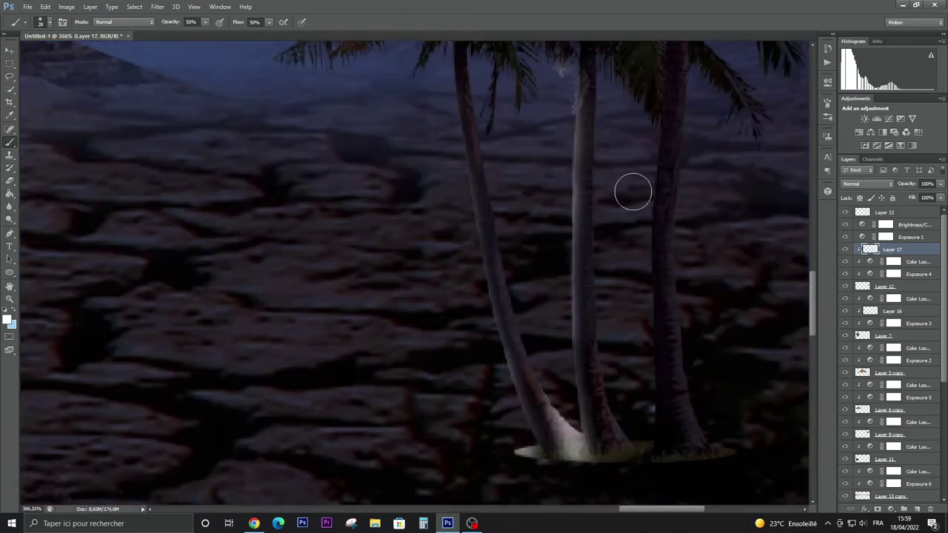
drag(630, 193, 638, 293)
scroll(638, 292, down, 6)
scroll(402, 148, up, 10)
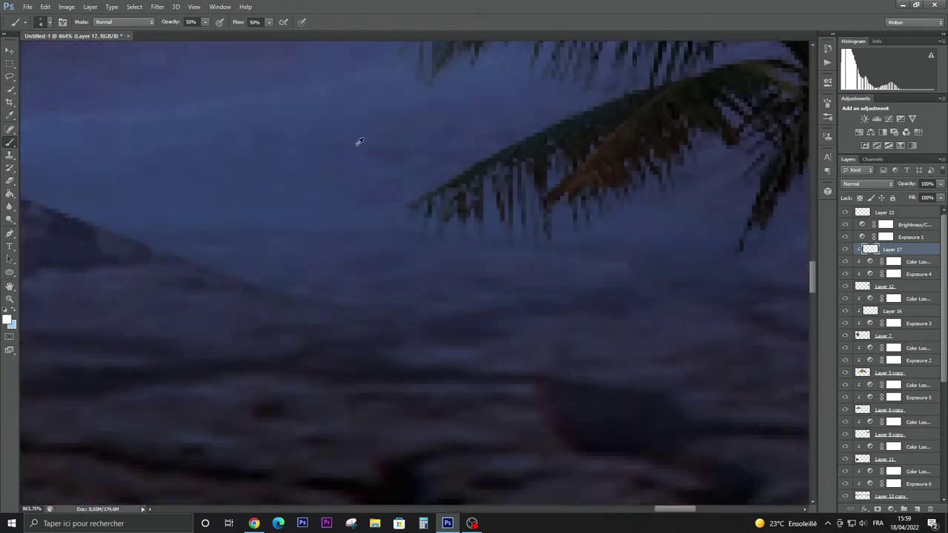
Switch to a 1 px soft round brush and paint thin highlights along the palm fronds
click(49, 22)
scroll(64, 133, up, 3)
click(442, 186)
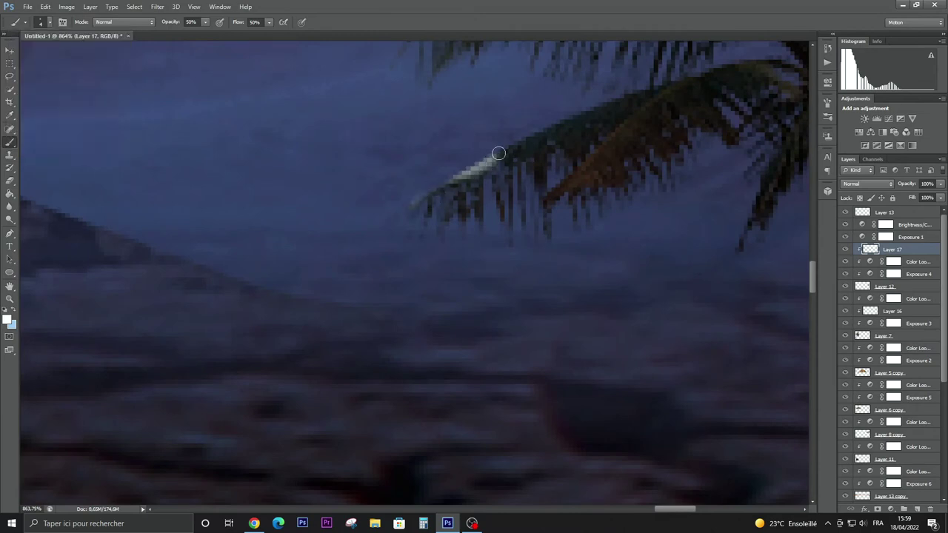
alt+right_click(462, 202)
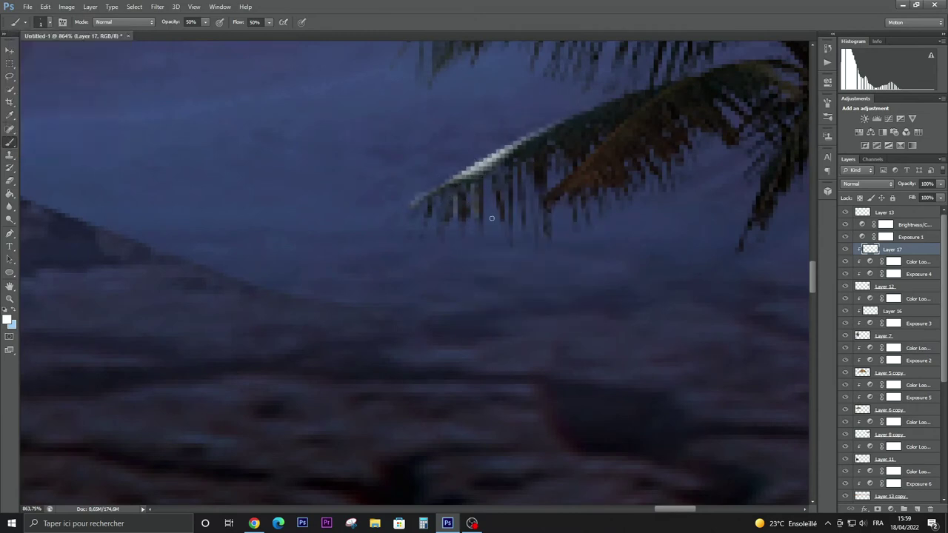
drag(647, 111, 581, 166)
scroll(478, 132, up, 5)
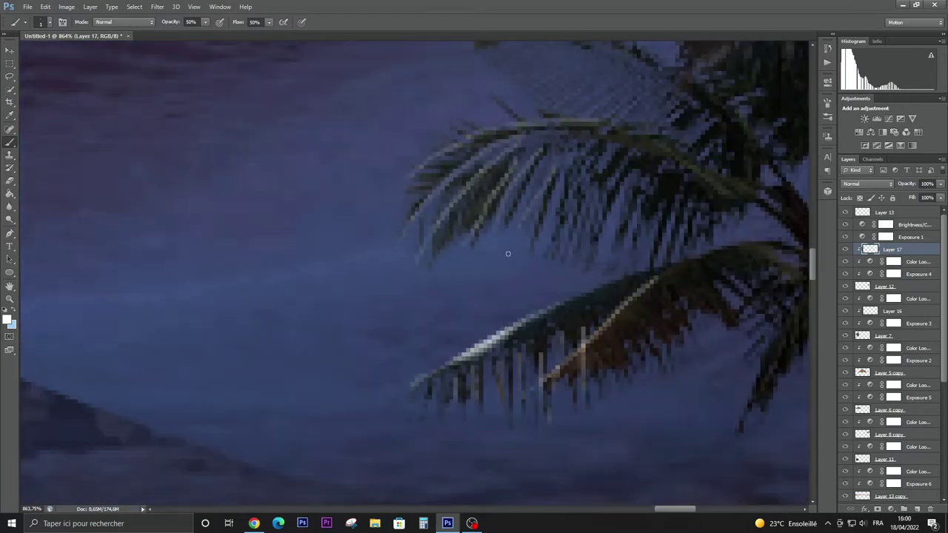
scroll(508, 254, up, 3)
drag(578, 86, 588, 141)
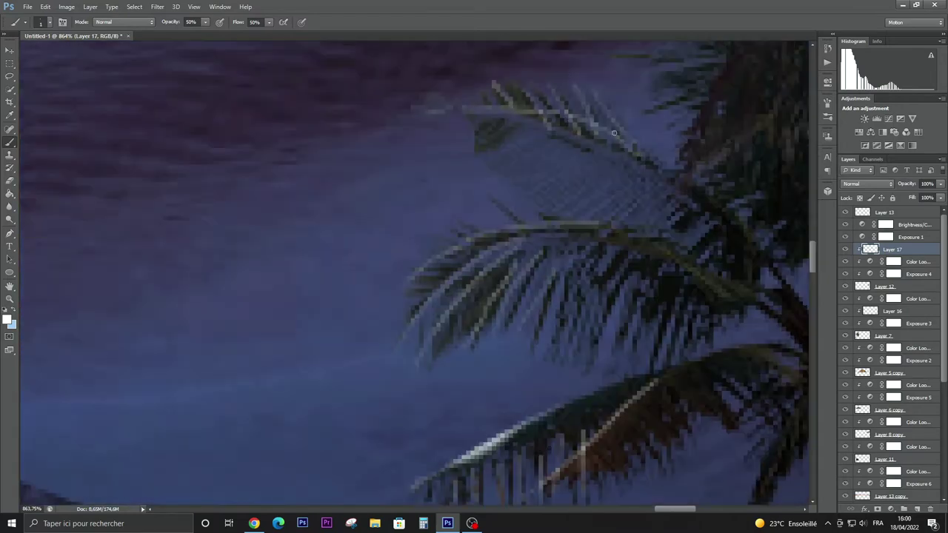
scroll(721, 208, down, 5)
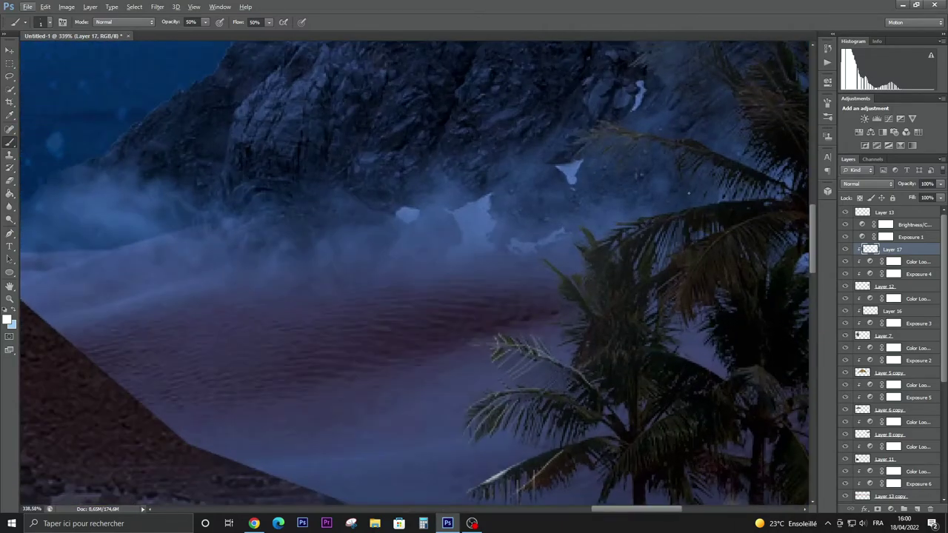
Add more thin highlights along the upper fronds, fit the image, and create Layer 18
drag(687, 194, 594, 202)
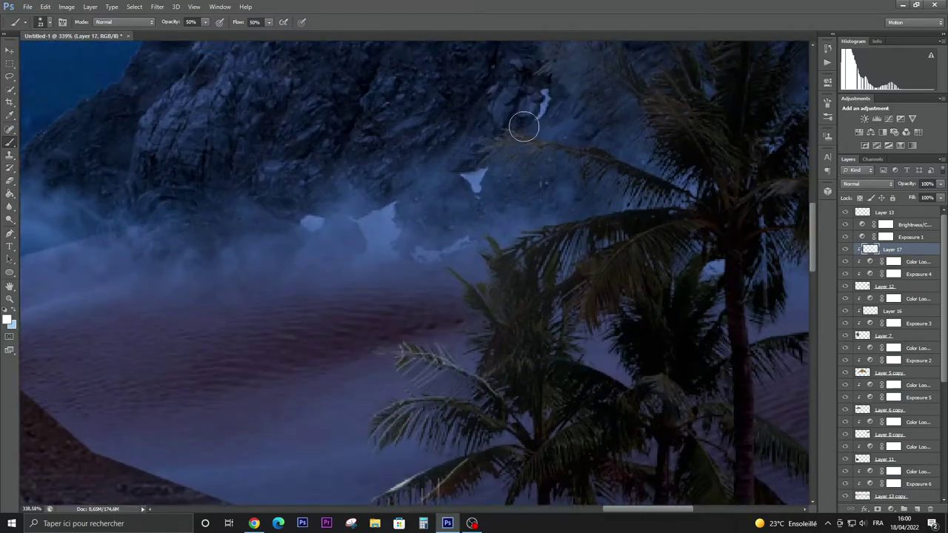
drag(524, 123, 637, 160)
scroll(644, 229, up, 2)
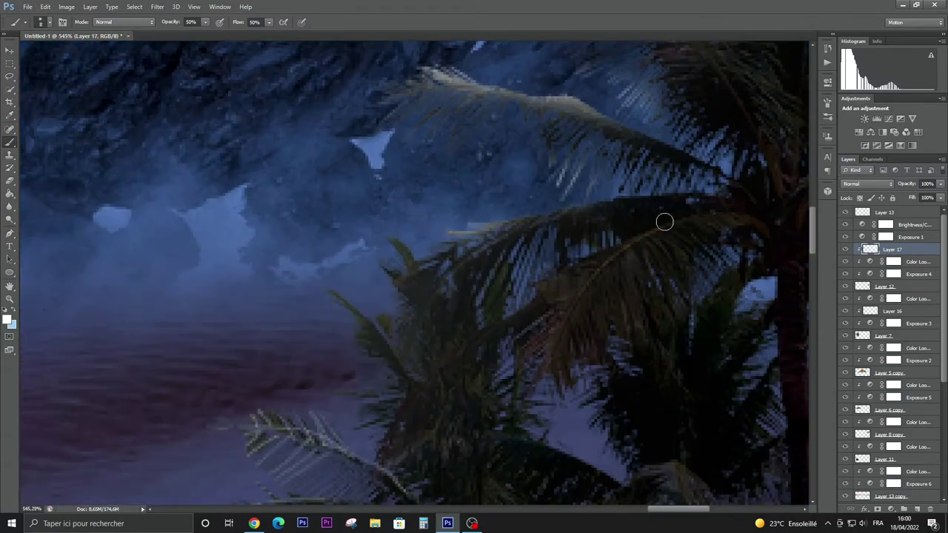
drag(664, 221, 545, 368)
key(ctrl+z)
scroll(659, 233, up, 2)
mouse_move(695, 212)
mouse_down()
mouse_move(527, 324)
mouse_move(451, 462)
mouse_up()
scroll(540, 205, down, 3)
scroll(540, 205, up, 3)
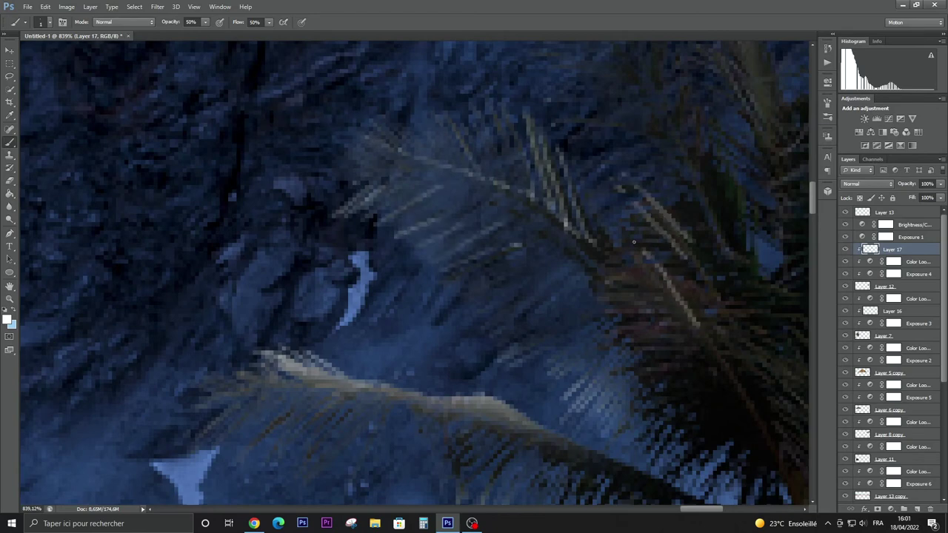
scroll(622, 332, up, 5)
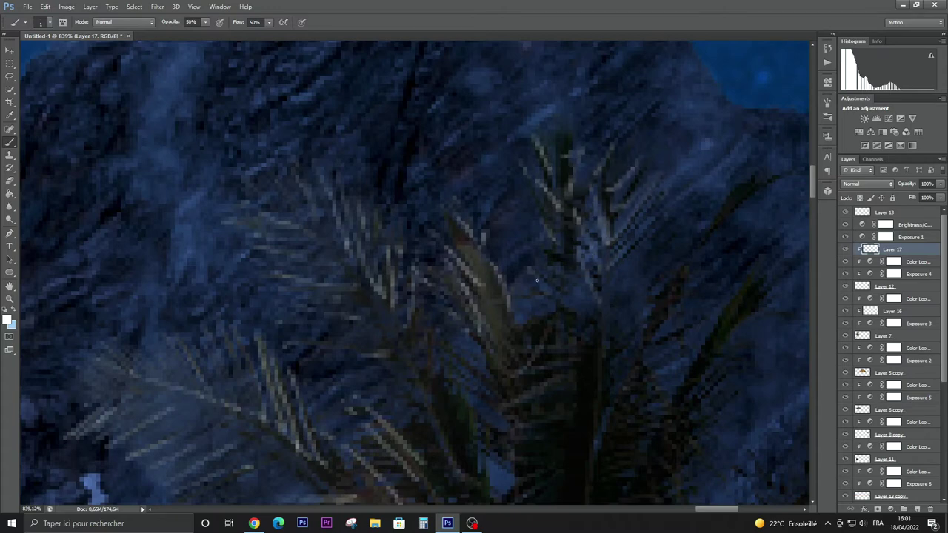
scroll(537, 280, down, 3)
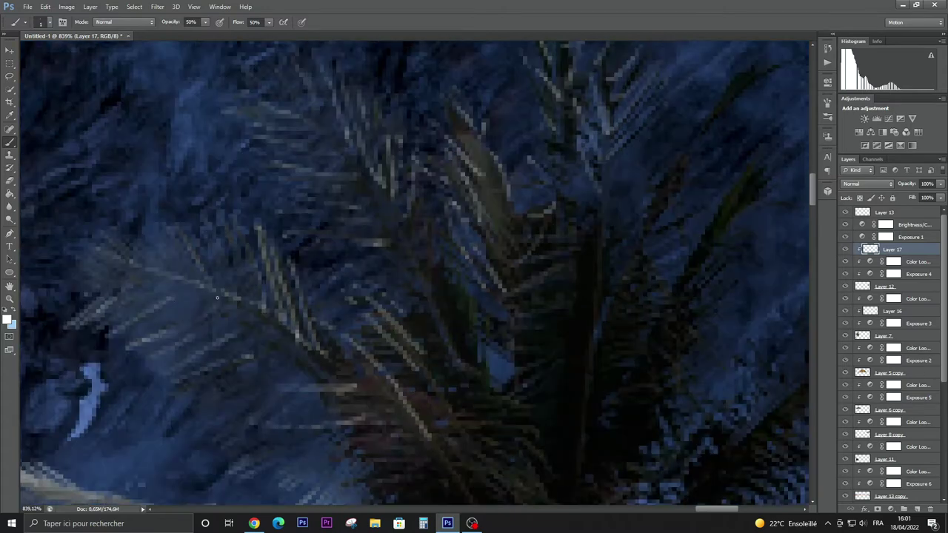
key(ctrl+0)
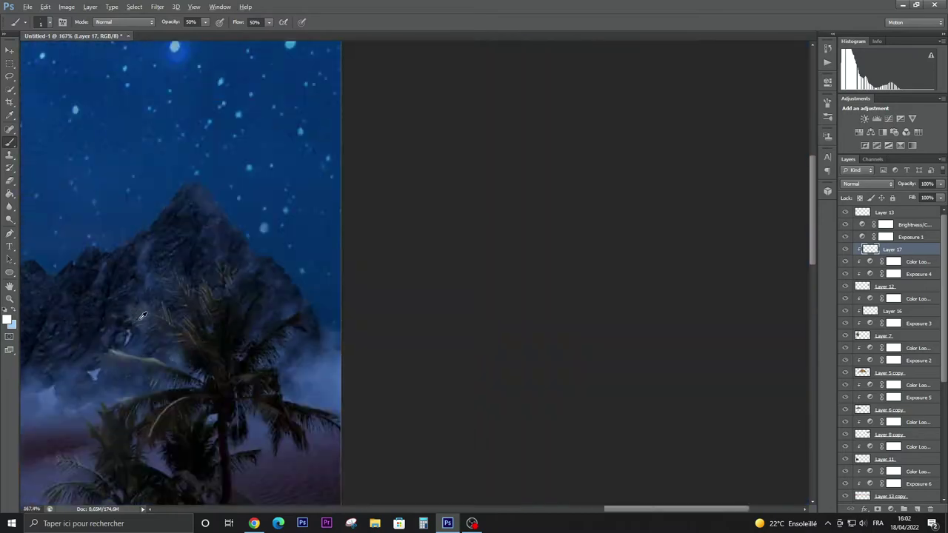
key(ctrl+shift+alt+n)
Paint lighter tones over the palm fronds on Layer 18 and blend it in Soft Light
scroll(644, 257, up, 5)
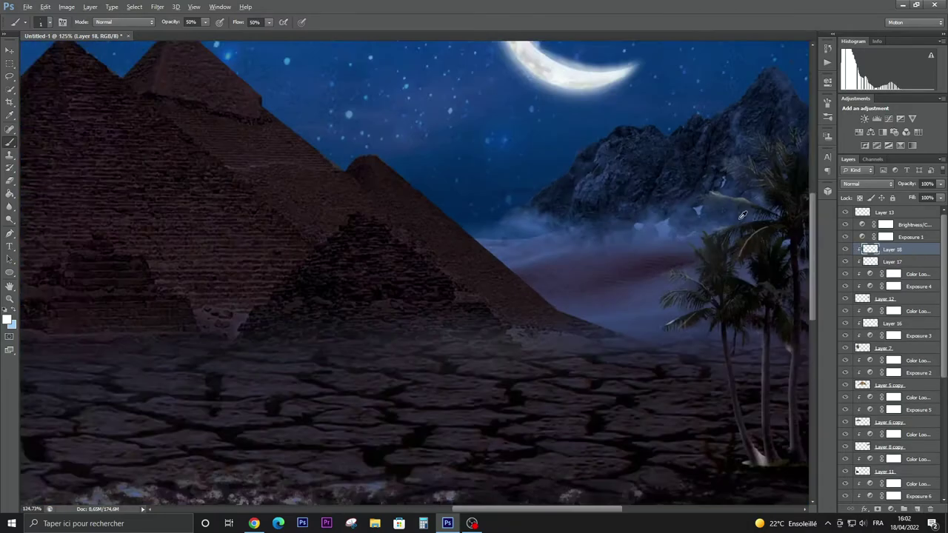
key(e)
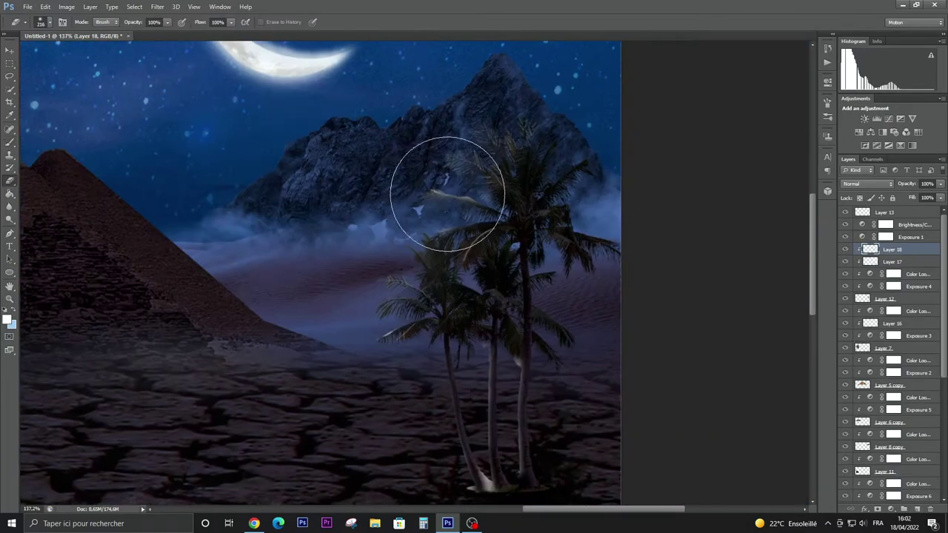
key(b)
drag(488, 148, 402, 328)
click(866, 184)
click(851, 220)
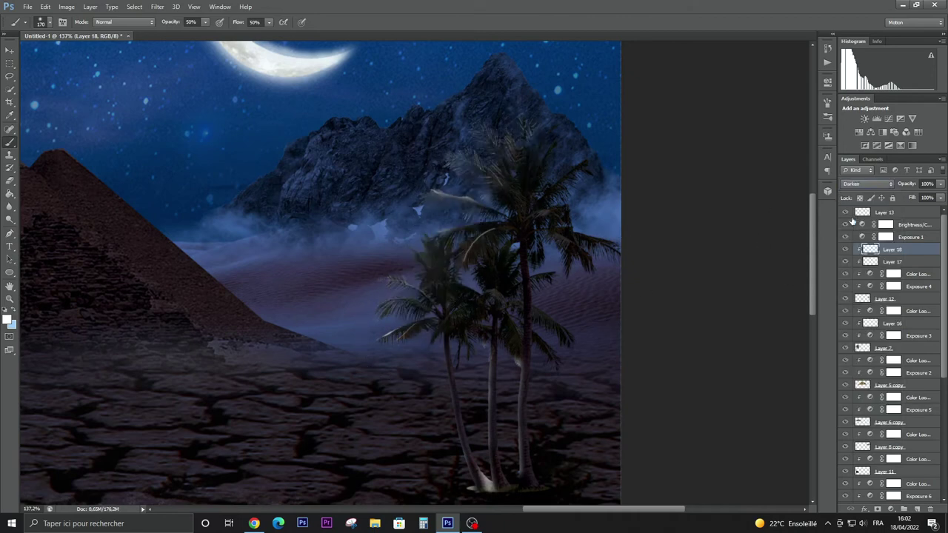
key(s)
key(Down)
key(Down)
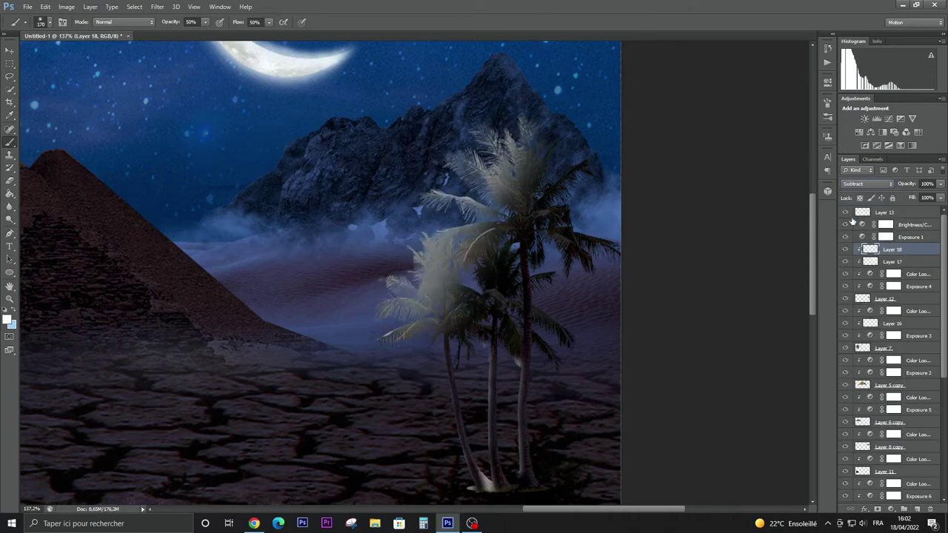
key(Down)
key(Down)
key(Up)
key(Up)
key(Up)
key(Up)
key(Up)
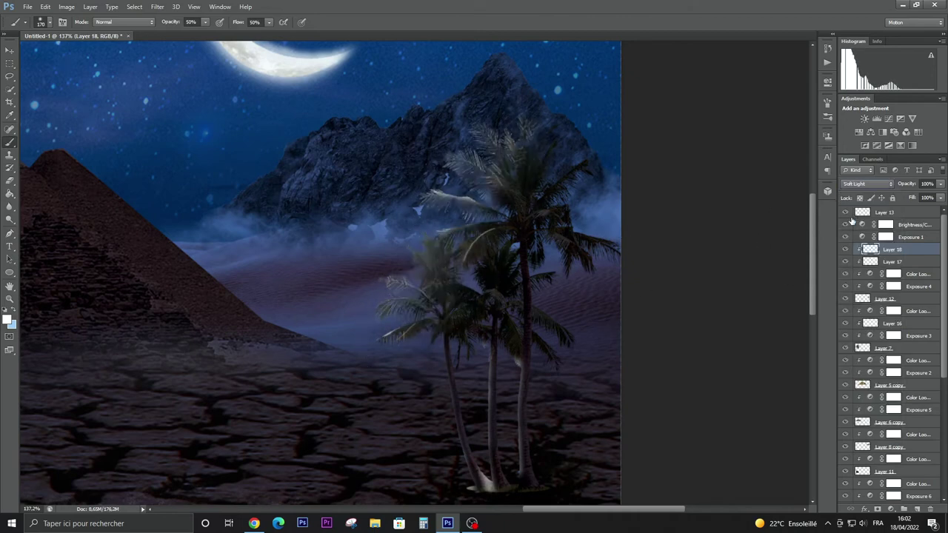
Add a new empty Layer 19 below Layer 12 and reset colours to black and white
key(v)
scroll(334, 381, down, 5)
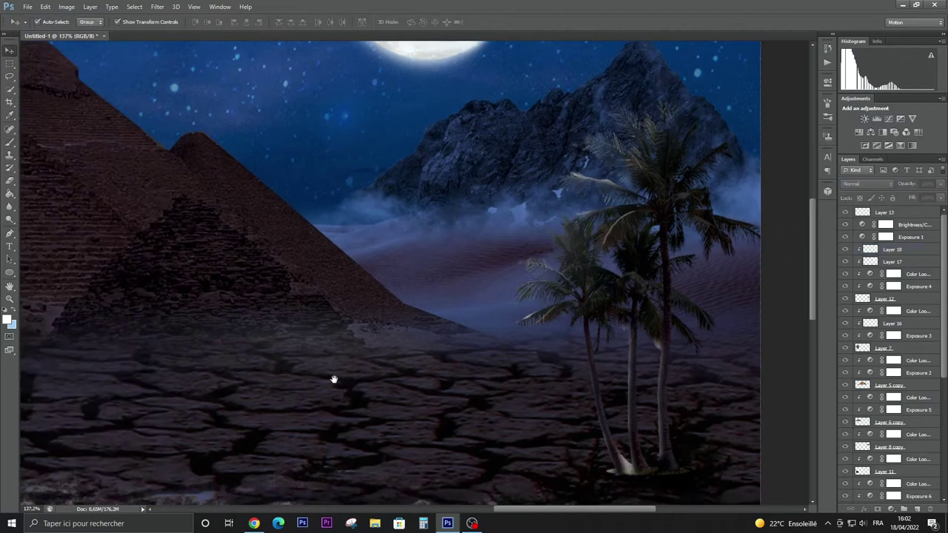
click(922, 303)
click(917, 509)
key(b)
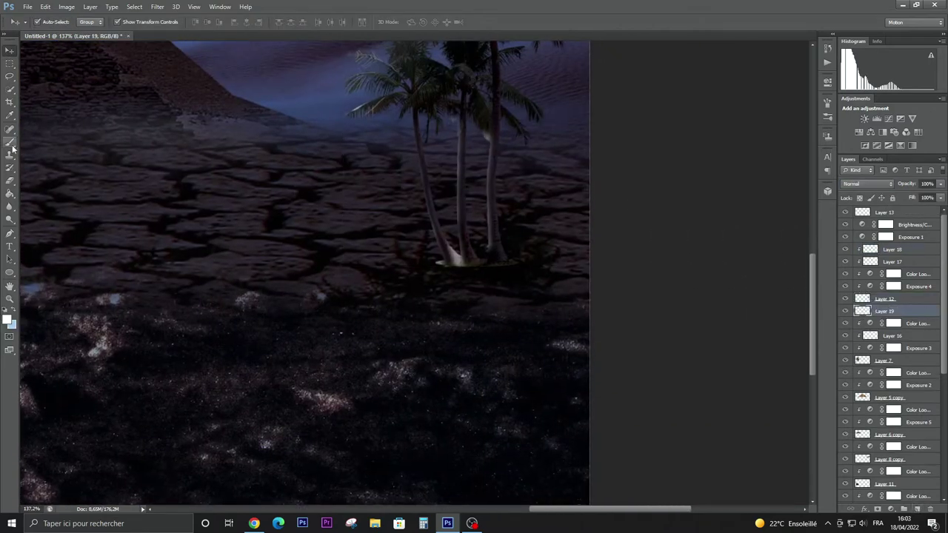
key(d)
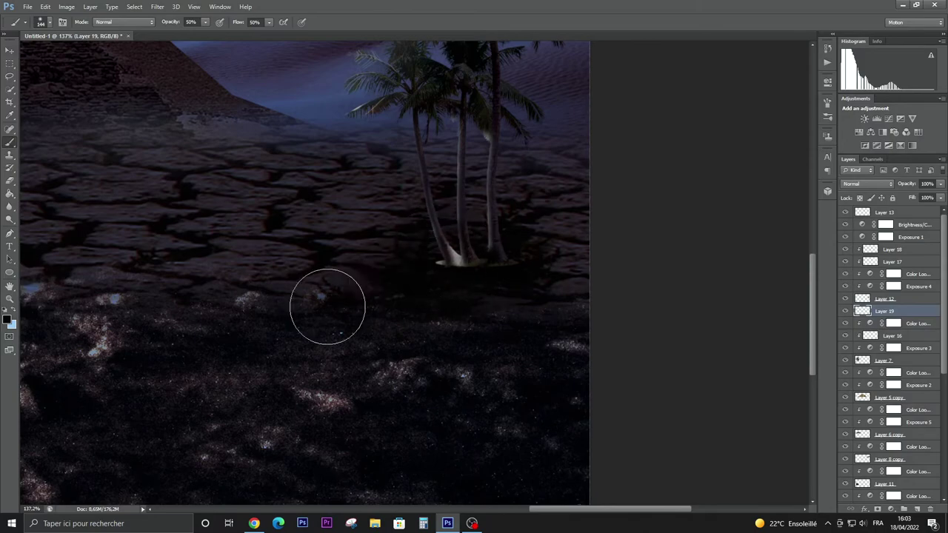
Add Layer 20 above Layer 18 and clip it to Layer 18
scroll(328, 302, down, 1)
click(909, 250)
key(ctrl+shift+alt+n)
alt+click(909, 259)
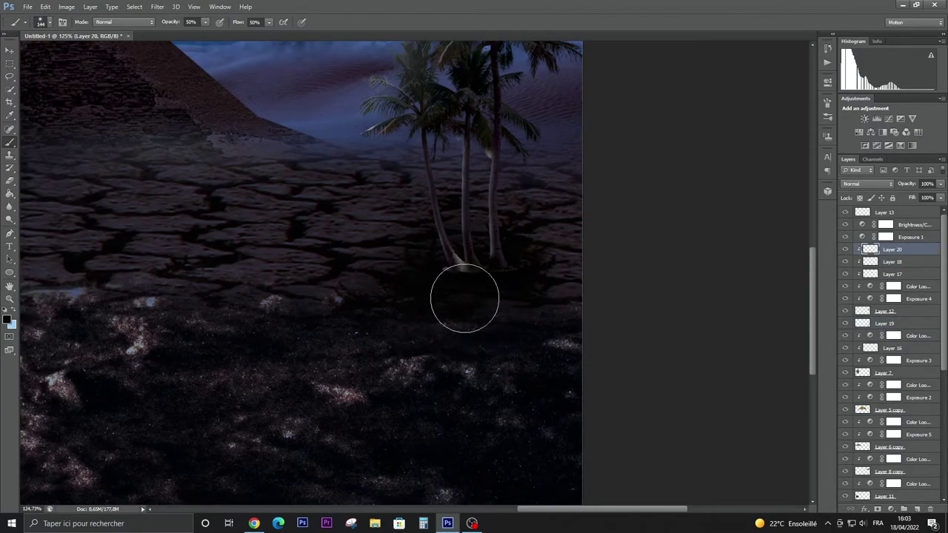
scroll(461, 302, up, 3)
scroll(476, 303, up, 2)
scroll(482, 275, down, 5)
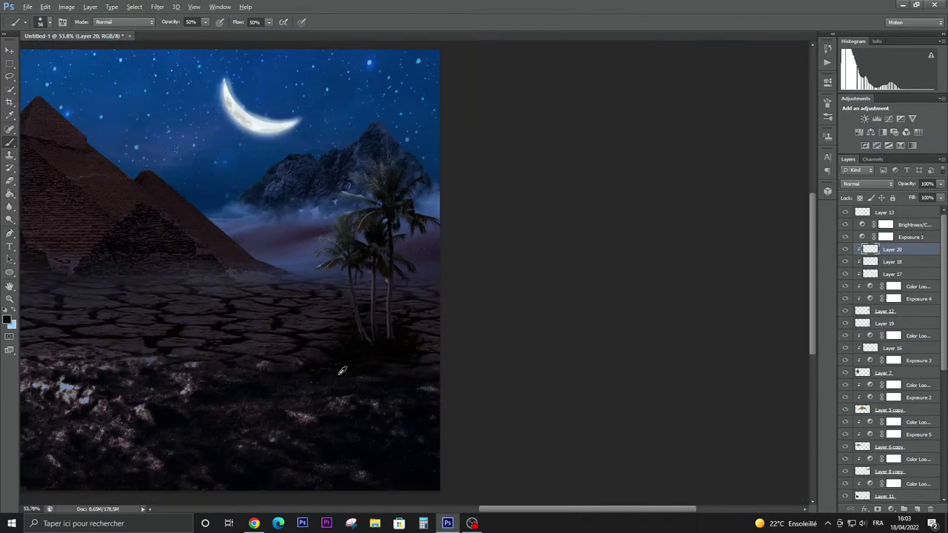
scroll(339, 370, down, 3)
click(896, 311)
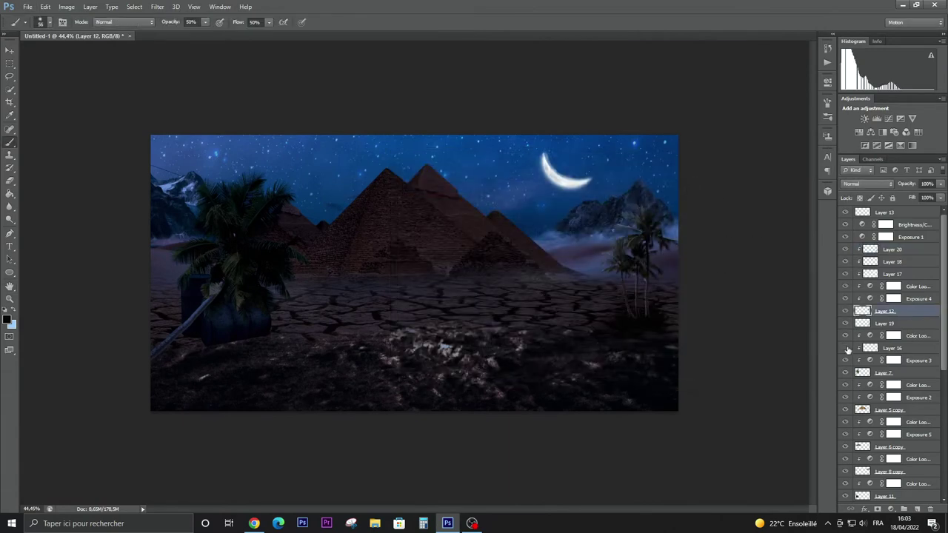
Paint bluish-white light over the palm on Layer 16, move it up and blend it in Soft Light
click(845, 372)
click(845, 372)
click(892, 348)
scroll(415, 277, up, 1)
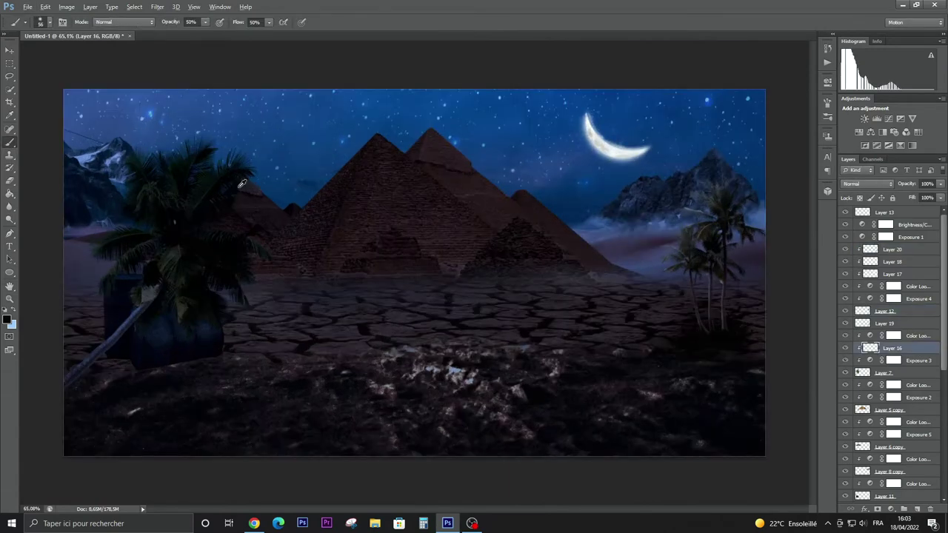
scroll(362, 244, up, 2)
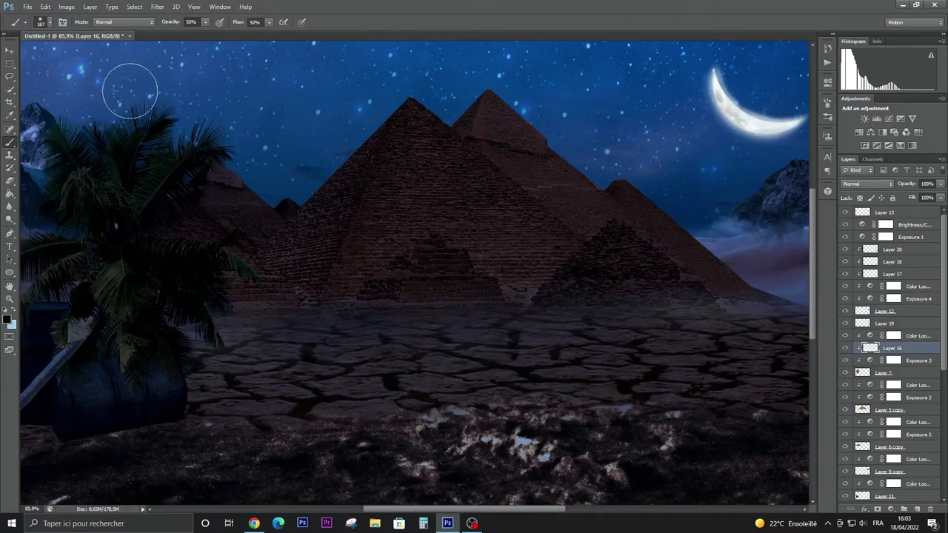
click(7, 318)
click(787, 188)
mouse_move(148, 134)
mouse_down()
mouse_move(219, 205)
mouse_move(224, 318)
mouse_move(212, 250)
mouse_move(185, 194)
mouse_up()
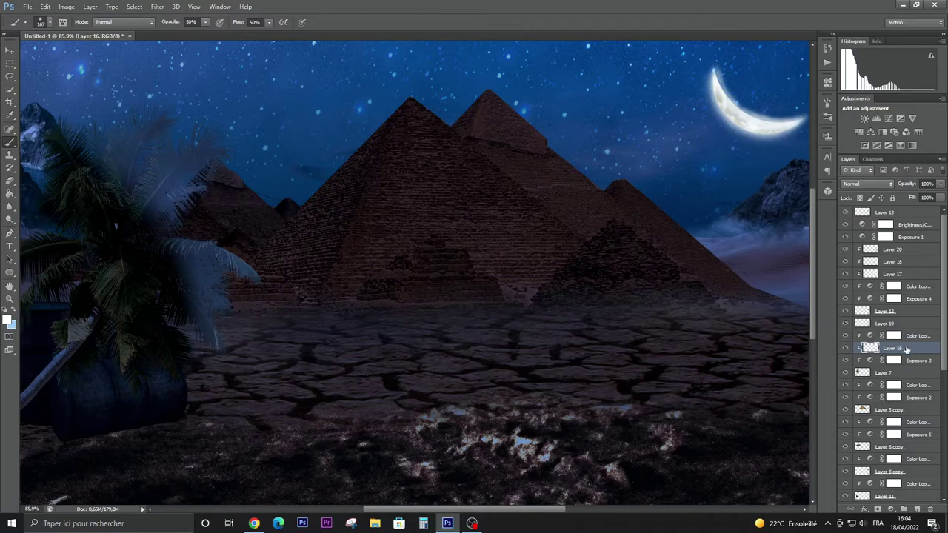
key(ctrl+bracketright)
click(867, 184)
click(851, 320)
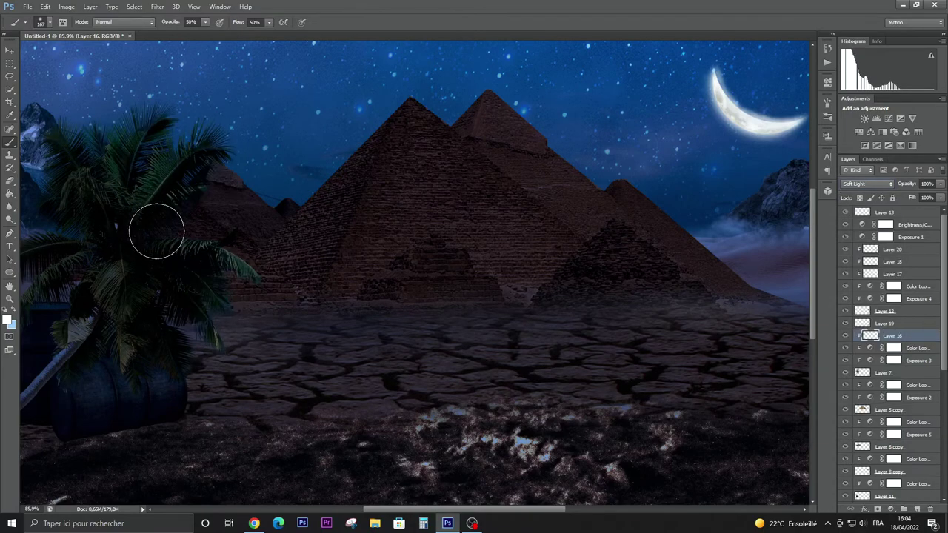
Add a new layer clipped to the palm and paint light along the frond edges
scroll(341, 168, down, 3)
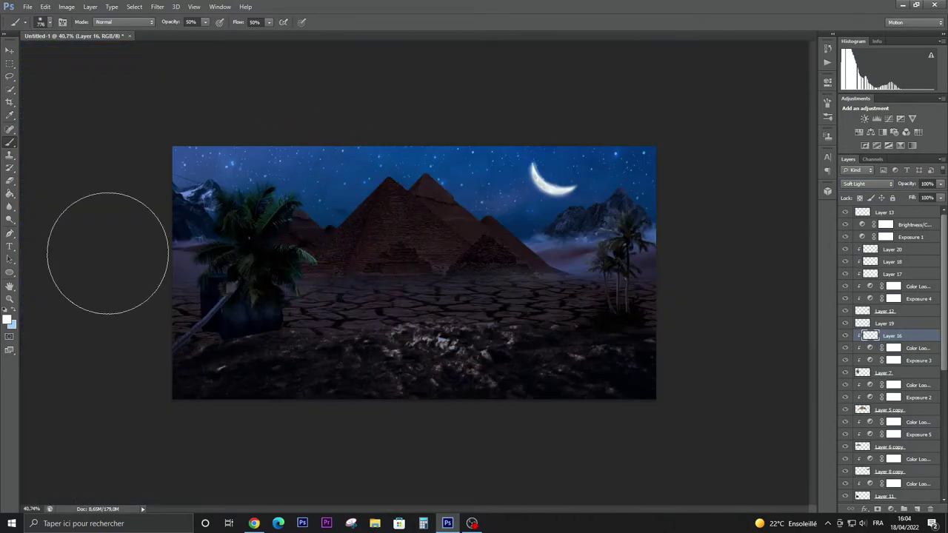
click(917, 510)
key(ctrl+alt+g)
scroll(326, 239, up, 3)
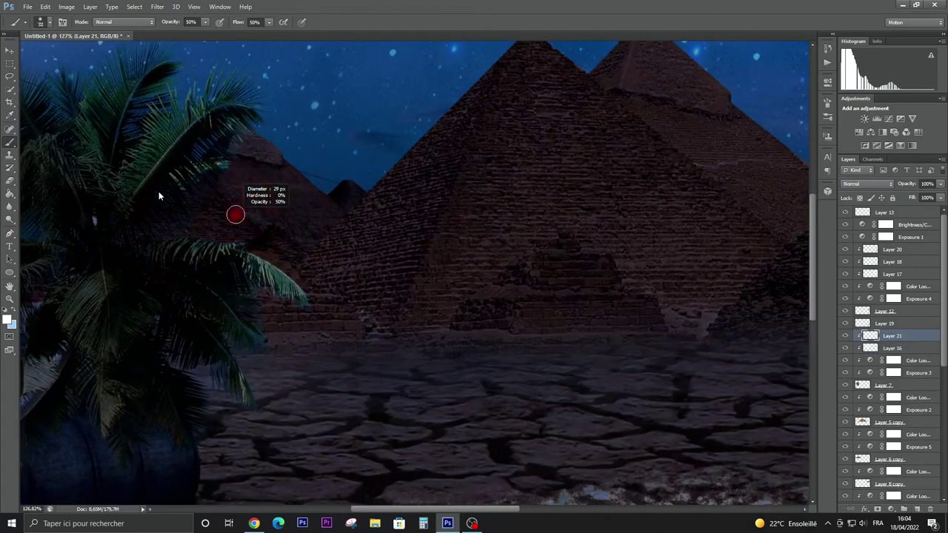
scroll(295, 255, up, 3)
drag(212, 234, 311, 246)
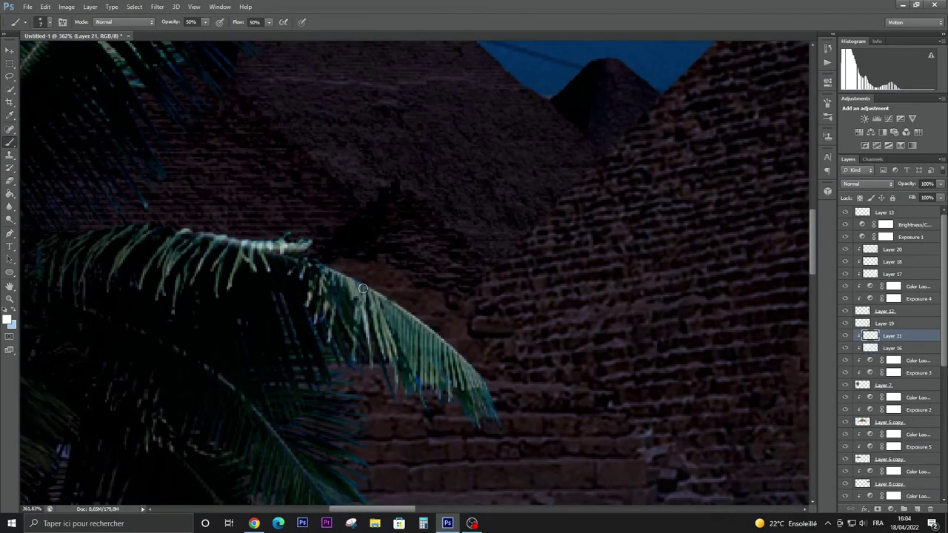
scroll(363, 288, up, 1)
drag(333, 280, 442, 344)
drag(186, 243, 243, 330)
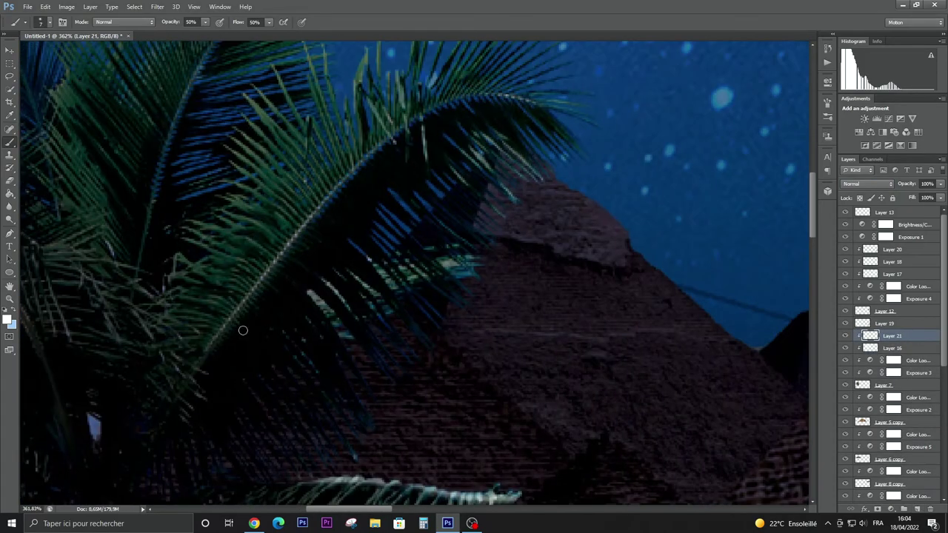
drag(300, 221, 601, 133)
Repaint the frond's midrib highlight and add light streaks across its leaflets
key(ctrl+z)
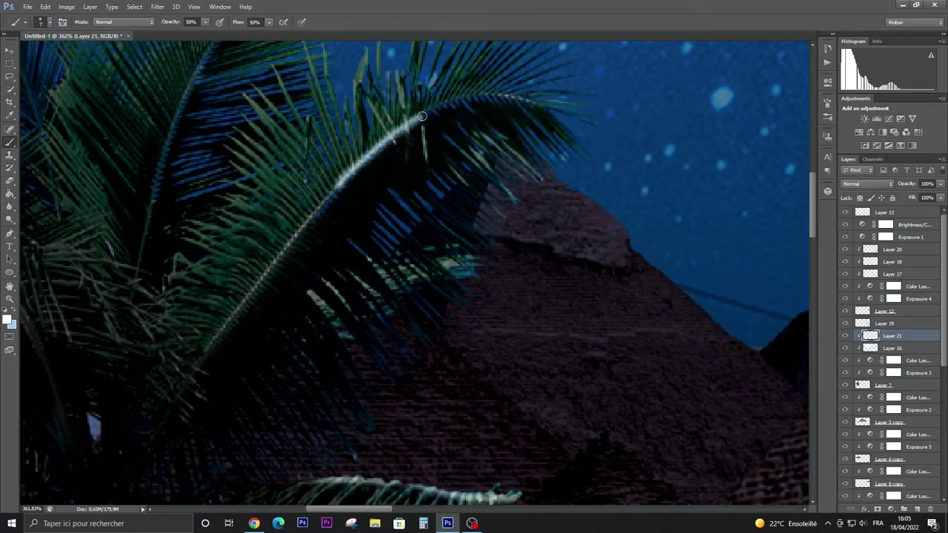
drag(339, 185, 592, 110)
scroll(569, 194, up, 1)
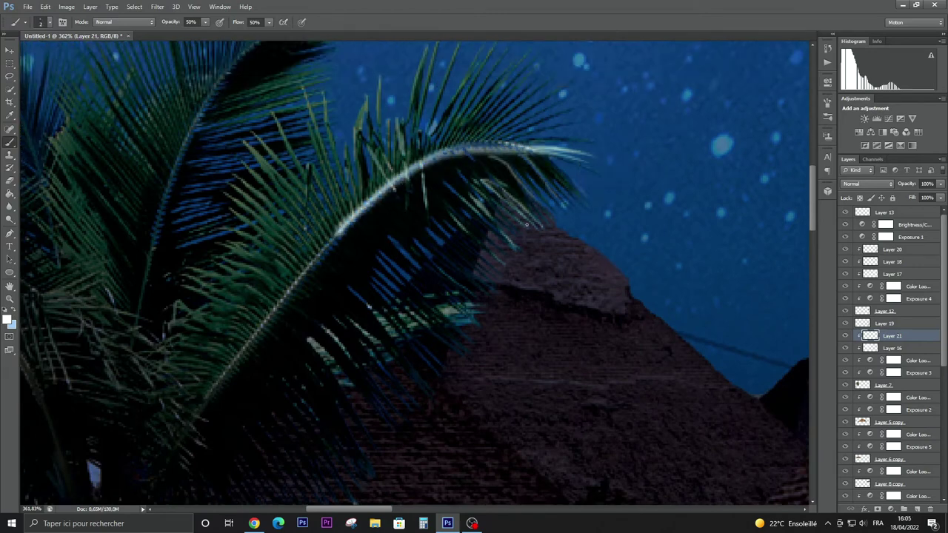
scroll(481, 279, up, 2)
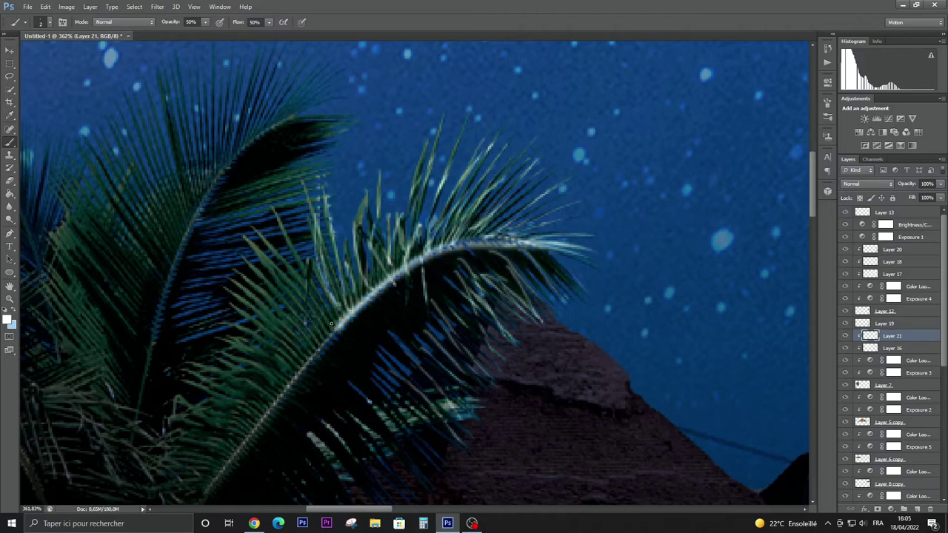
scroll(252, 252, up, 1)
scroll(211, 253, up, 1)
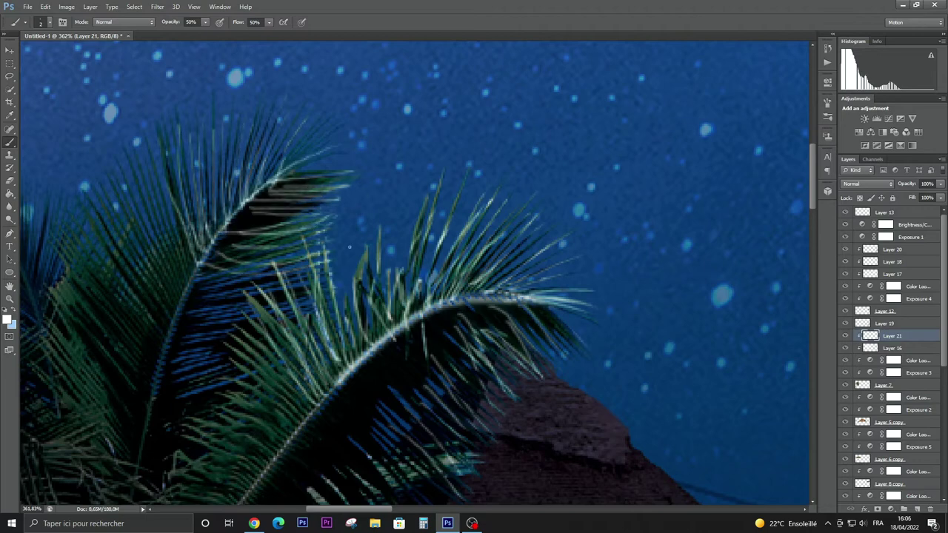
drag(349, 247, 326, 277)
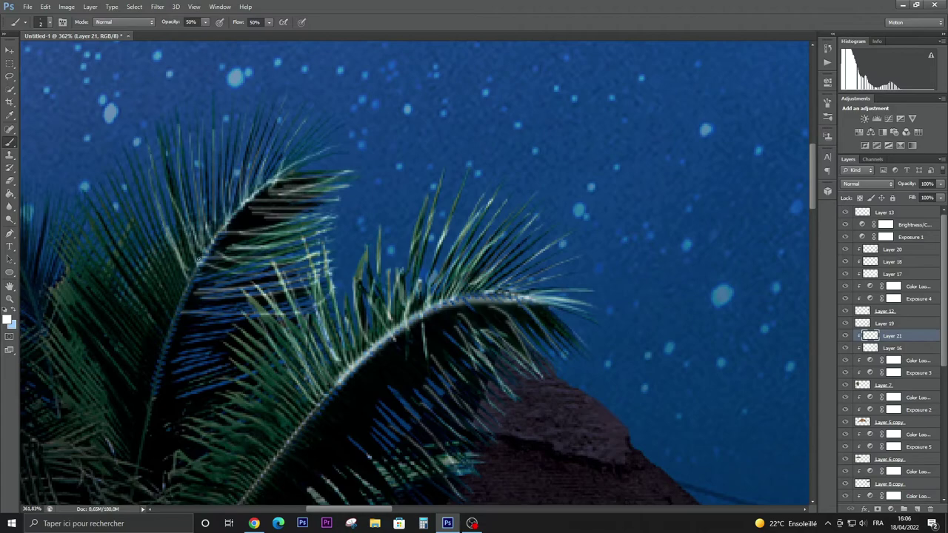
Reselect highlight Layer 21 to erase excess light, then deselect it
scroll(123, 162, down, 8)
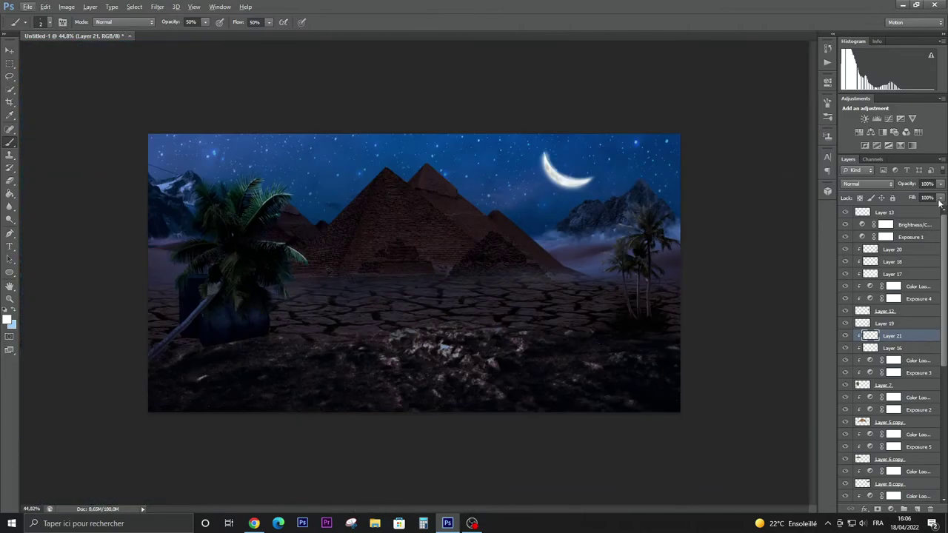
key(alt+bracketleft)
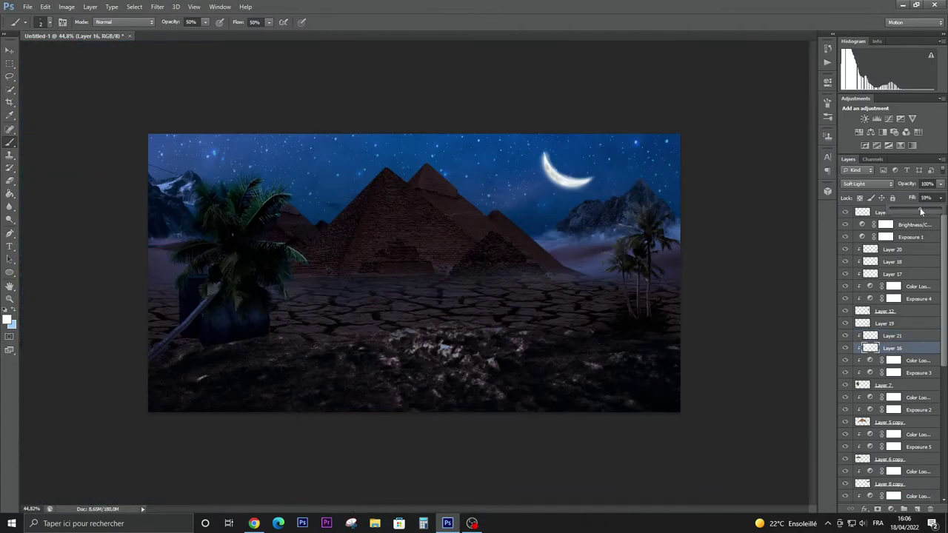
key(v)
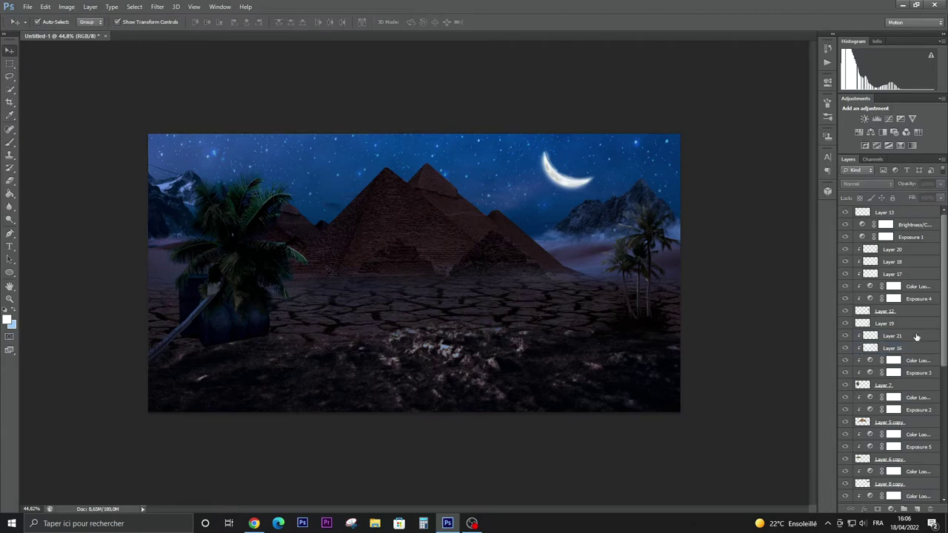
click(915, 337)
key(b)
scroll(177, 311, up, 5)
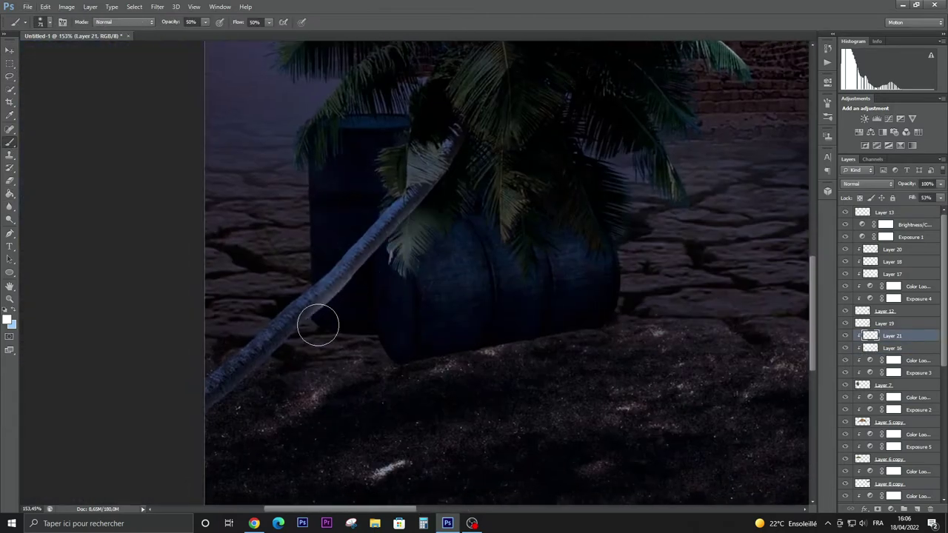
key(e)
scroll(364, 322, down, 5)
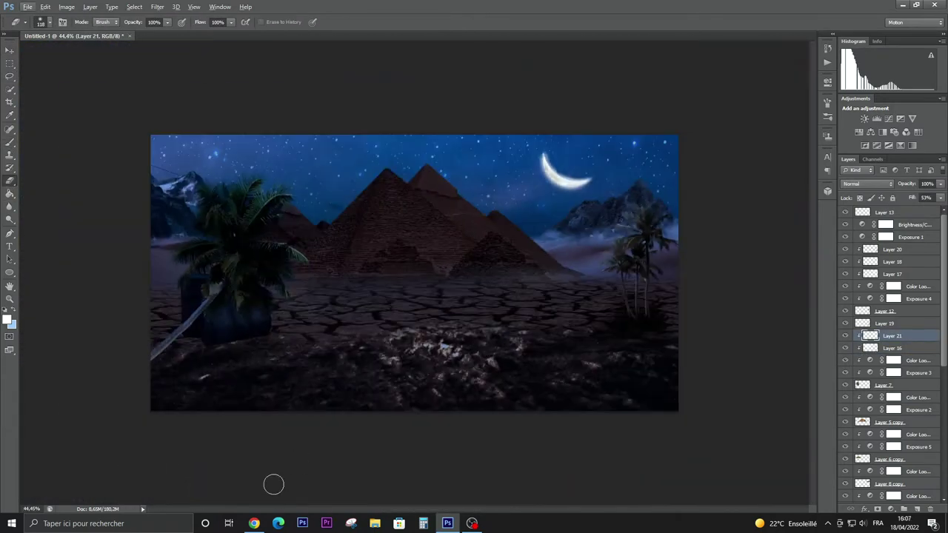
click(10, 49)
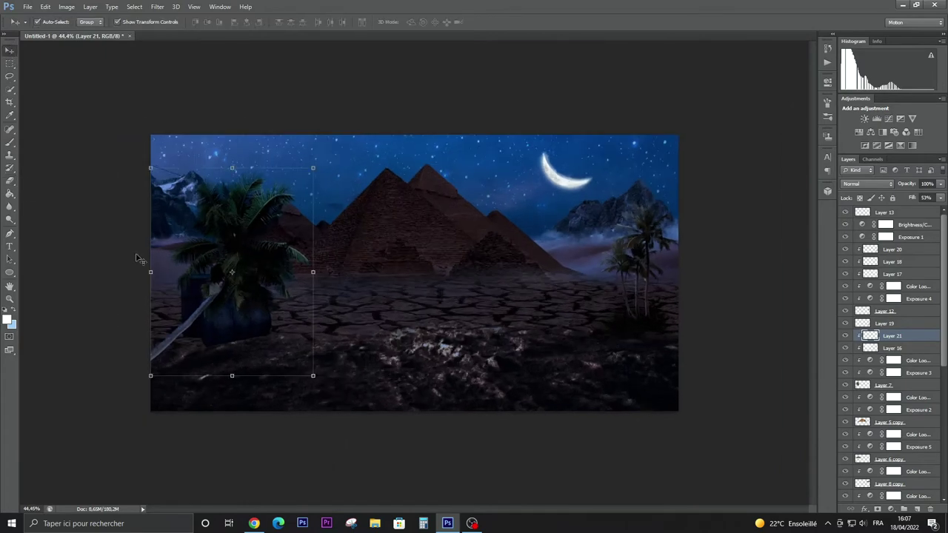
click(138, 259)
scroll(923, 402, down, 3)
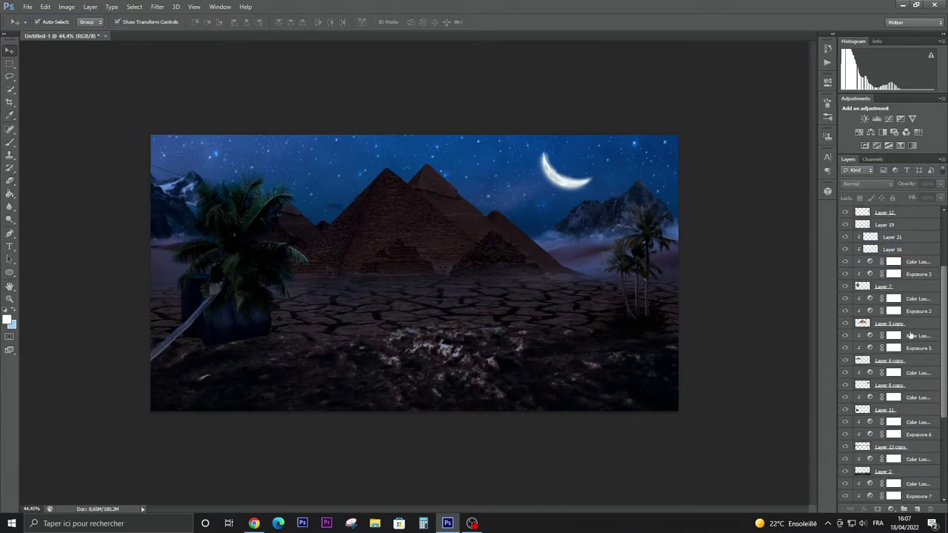
Add a new clipped layer for pyramid highlights and check the brush size and hardness
click(916, 509)
key(b)
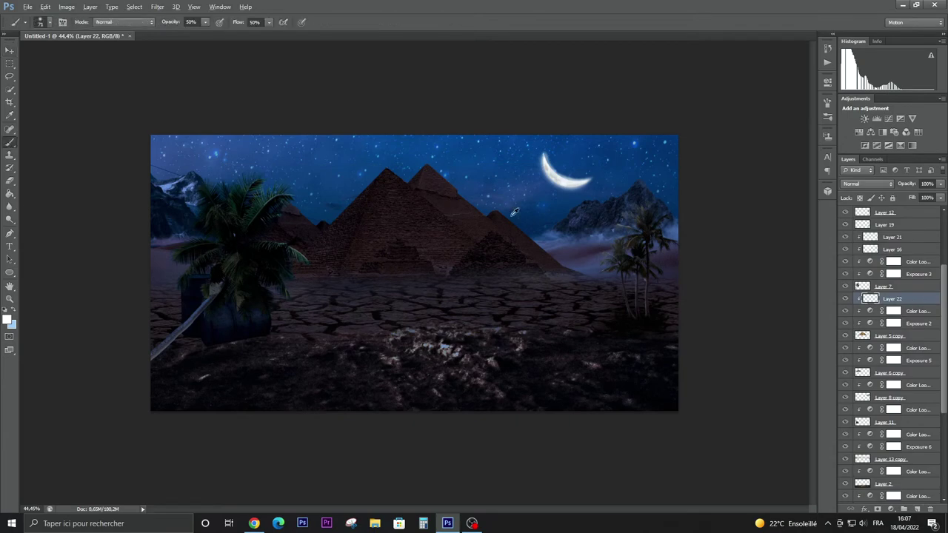
scroll(477, 240, up, 5)
right_click(474, 235)
key(Escape)
Paint soft moonlight across the pyramid faces
scroll(636, 79, down, 2)
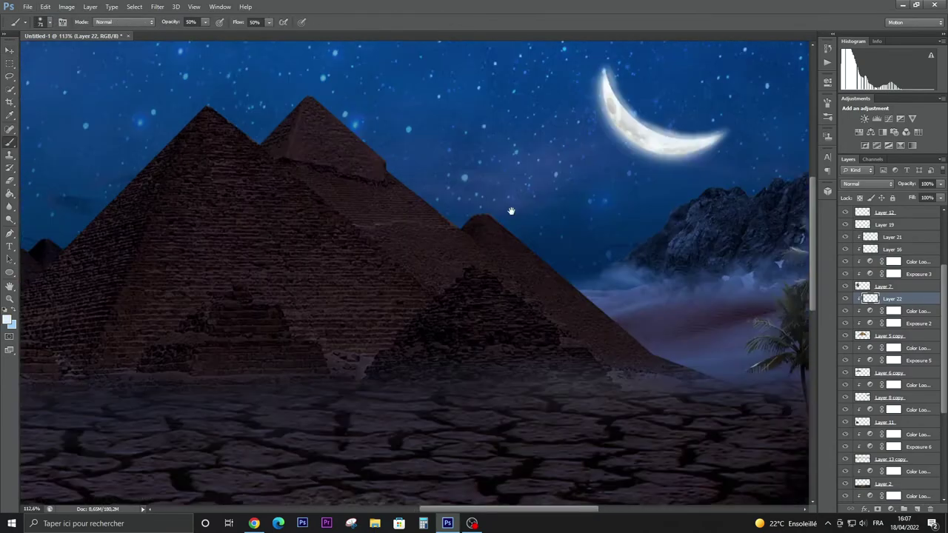
scroll(444, 185, up, 3)
scroll(300, 152, up, 2)
scroll(531, 337, down, 5)
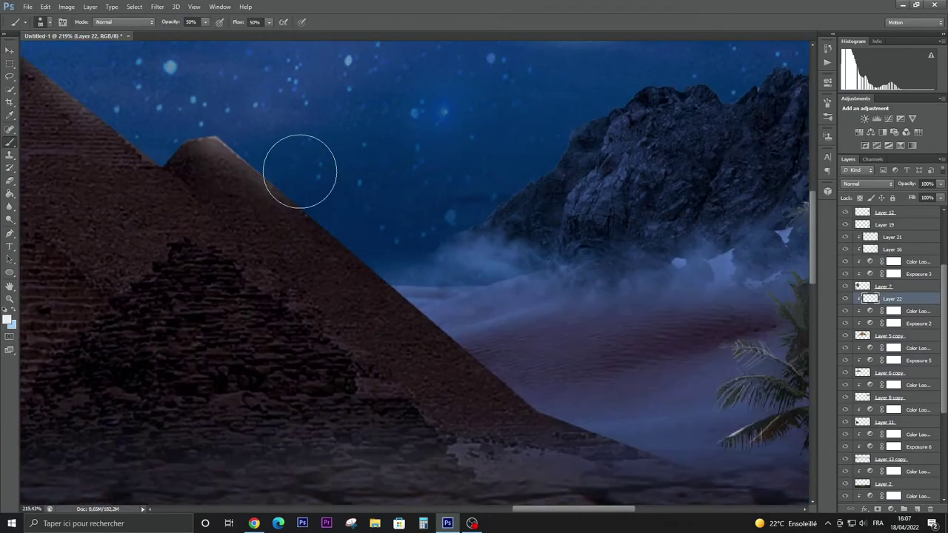
scroll(556, 363, up, 5)
scroll(377, 277, left, 5)
scroll(440, 215, down, 8)
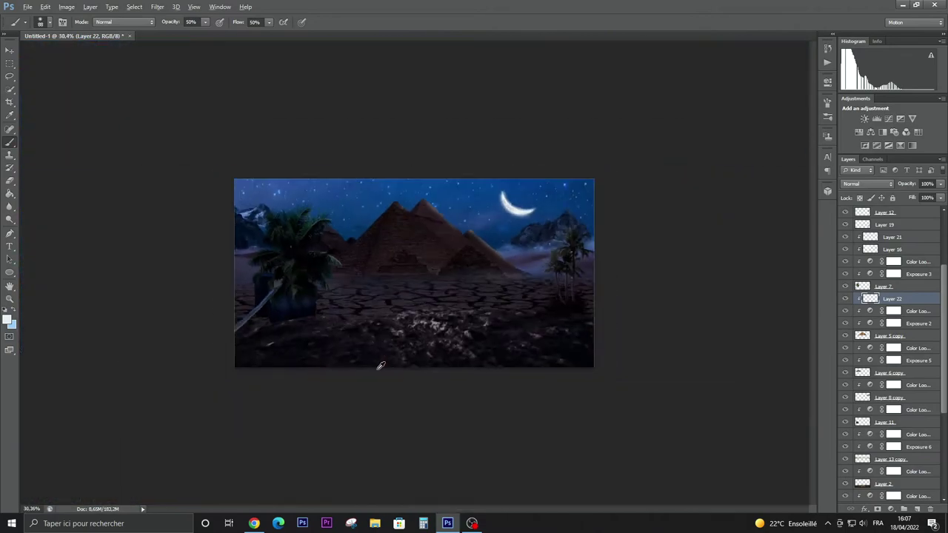
scroll(377, 363, up, 2)
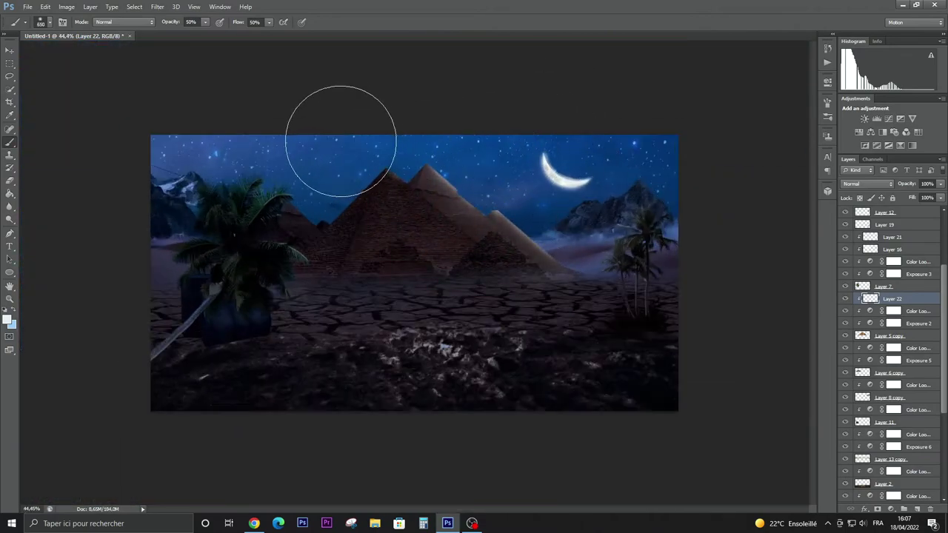
scroll(339, 119, up, 4)
scroll(296, 134, up, 2)
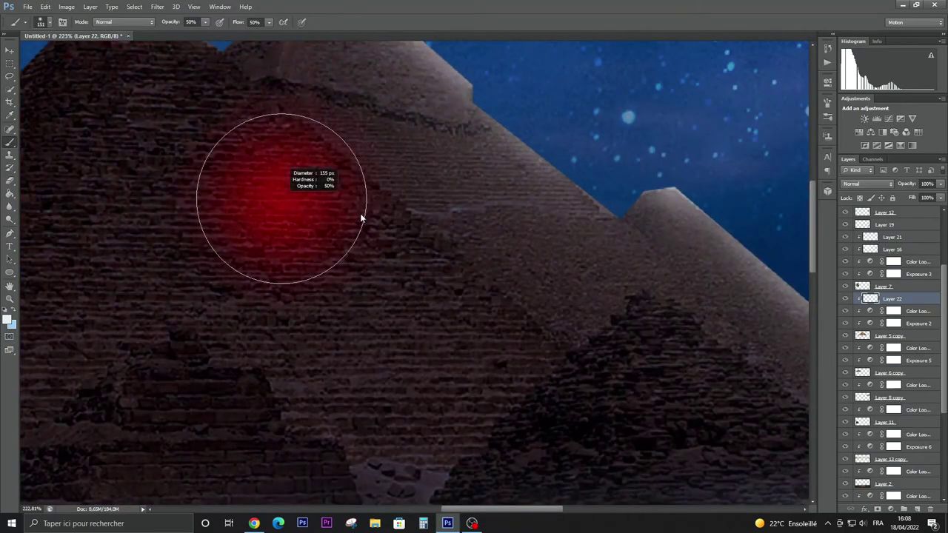
scroll(360, 213, up, 3)
drag(169, 127, 552, 370)
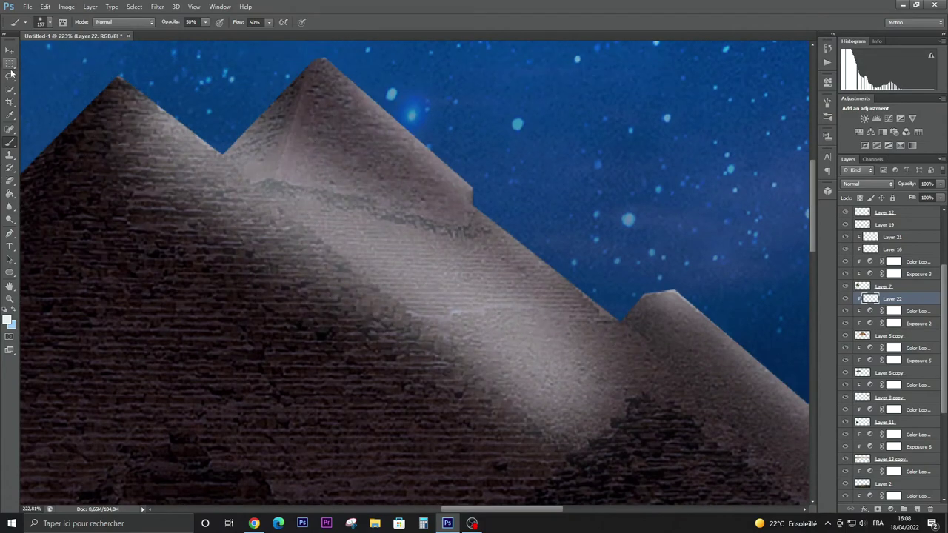
Select the pyramid outline with a path and erase the highlight from its shaded face
click(10, 63)
click(10, 233)
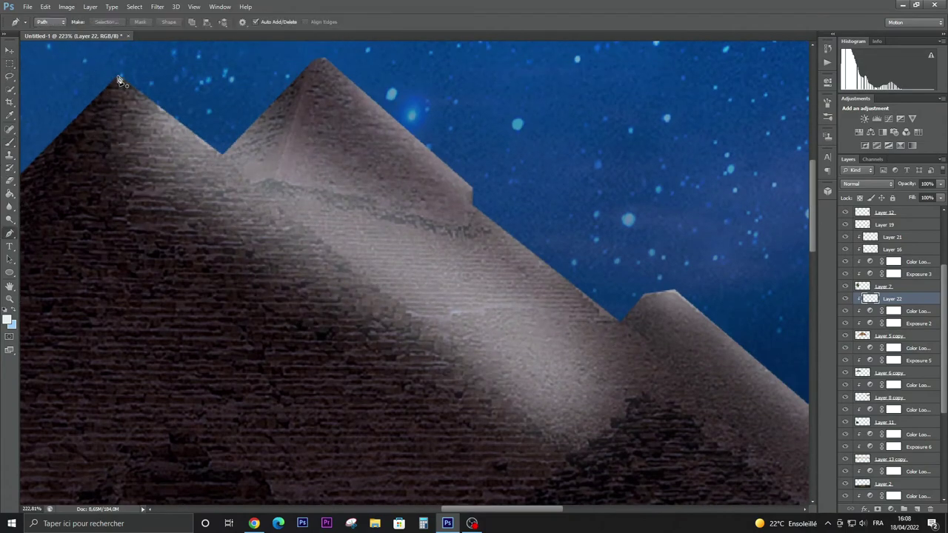
click(568, 460)
scroll(568, 460, down, 5)
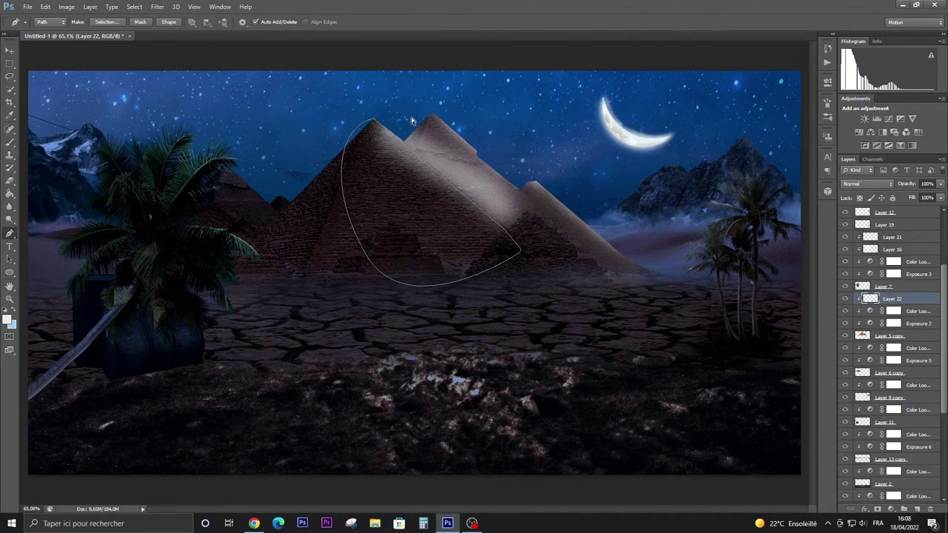
key(ctrl+Return)
right_click(360, 170)
key(Escape)
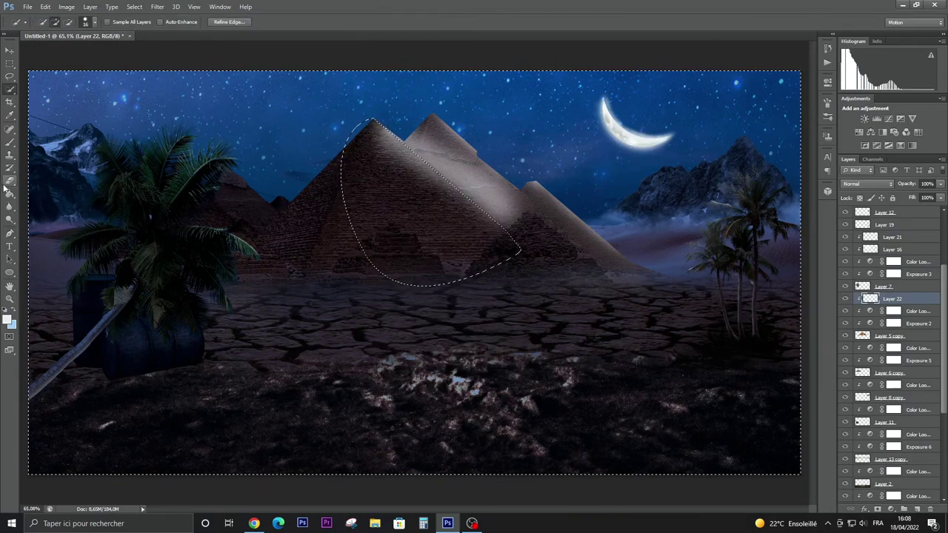
key(e)
scroll(361, 170, up, 5)
drag(269, 183, 318, 158)
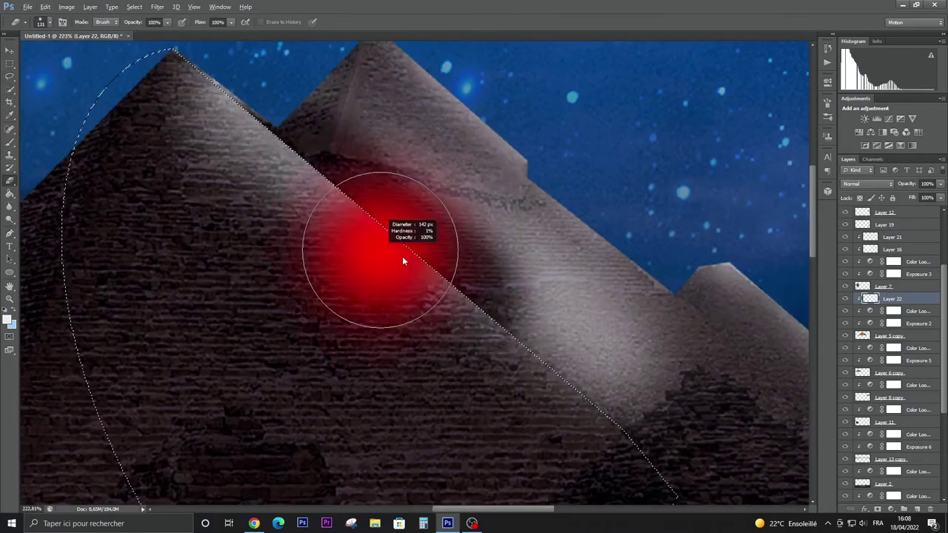
scroll(338, 244, down, 5)
drag(397, 204, 445, 254)
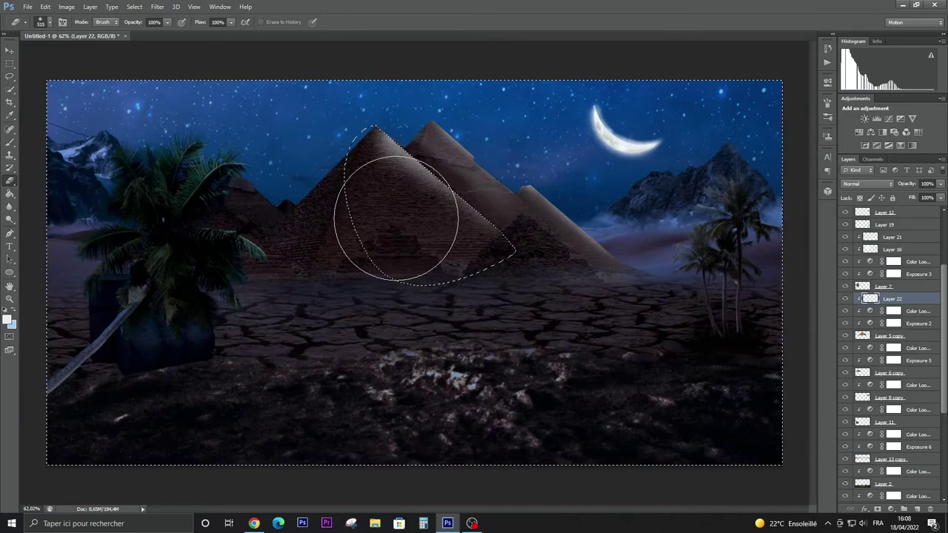
click(9, 89)
key(ctrl+d)
Zoom in and pan along the pyramid edges to the neighbouring peak
key(b)
scroll(508, 184, up, 4)
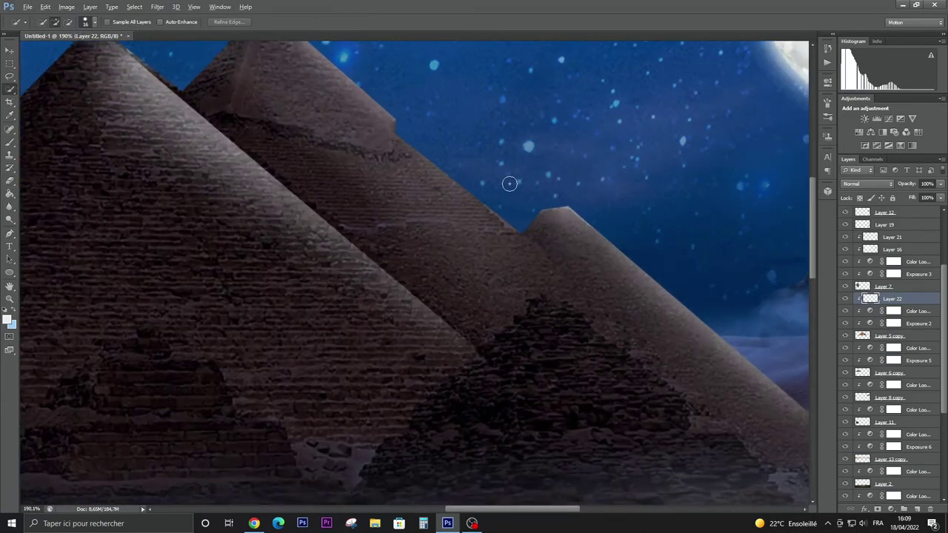
scroll(311, 189, up, 2)
scroll(301, 131, up, 2)
scroll(294, 118, up, 3)
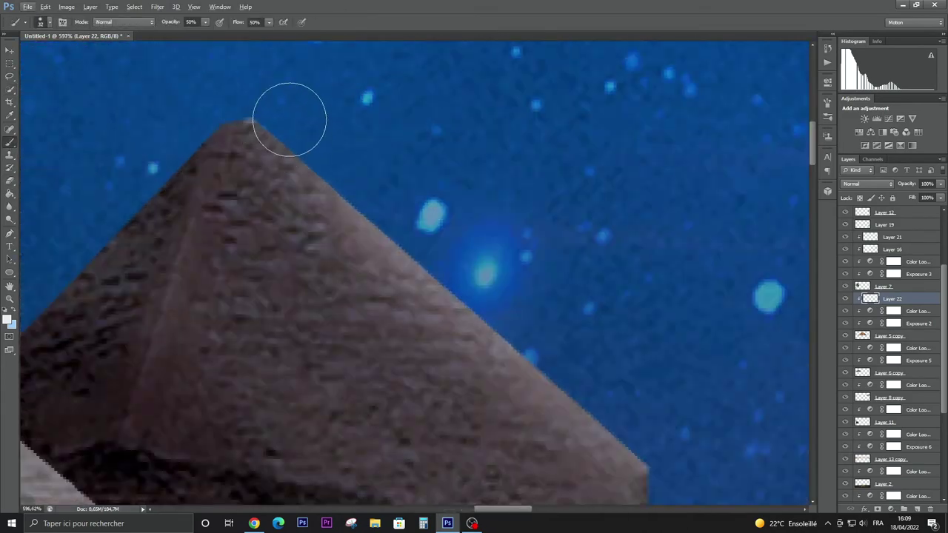
scroll(488, 285, up, 2)
drag(518, 294, 300, 121)
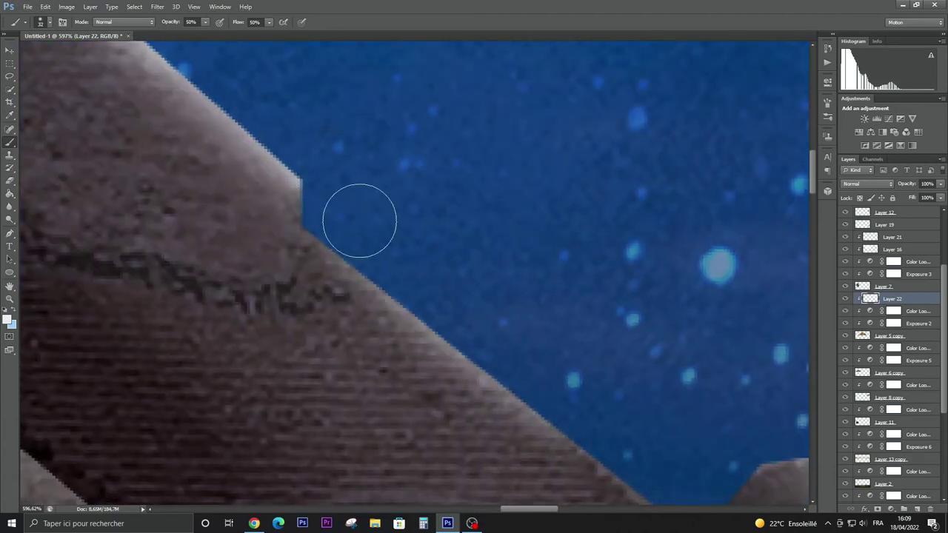
drag(360, 218, 297, 166)
drag(527, 304, 270, 80)
Sample a grey from the pyramid stone, then set white as the foreground colour
alt+click(321, 289)
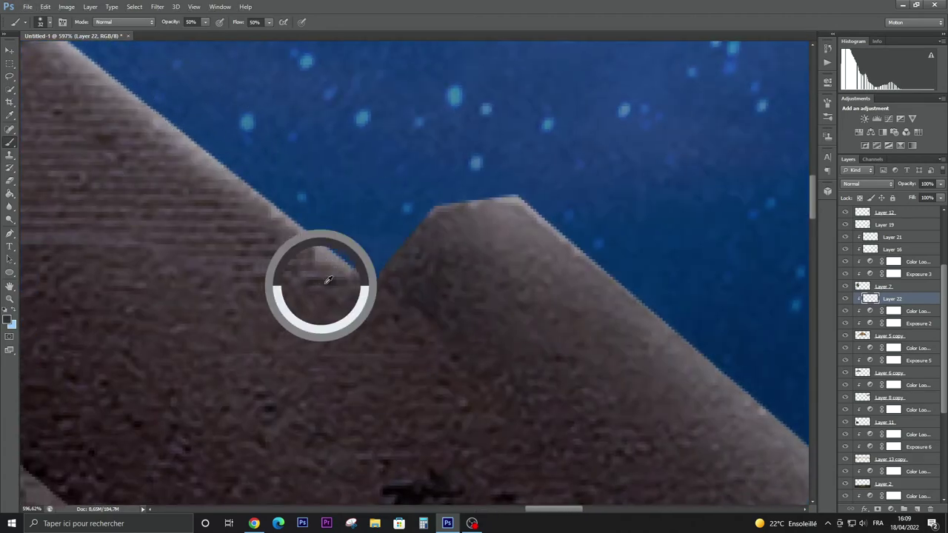
key(i)
click(7, 318)
drag(592, 222, 540, 183)
key(Return)
key(b)
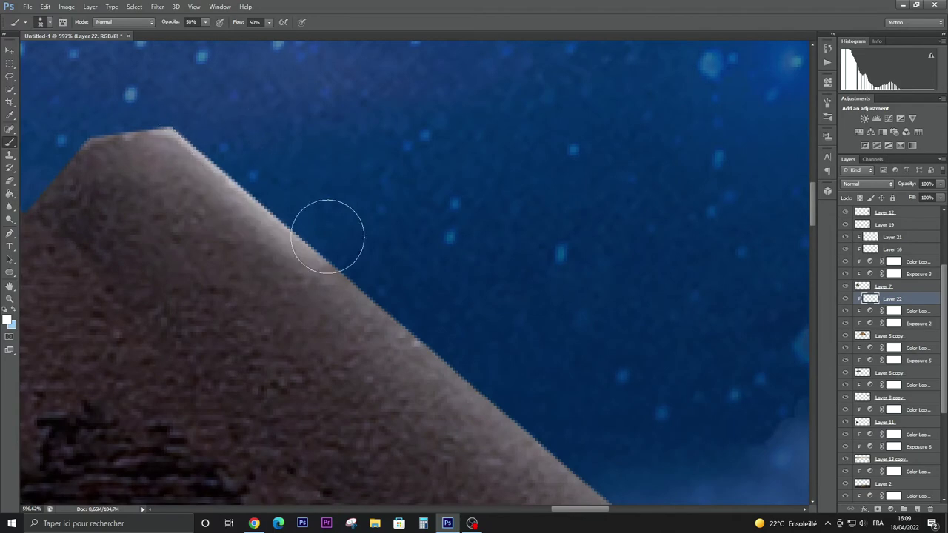
scroll(385, 288, down, 10)
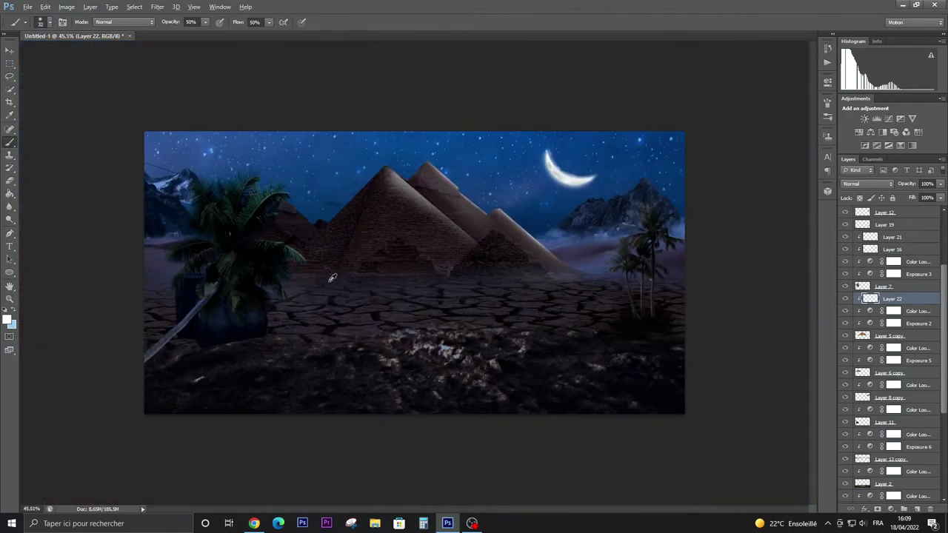
click(10, 50)
click(44, 242)
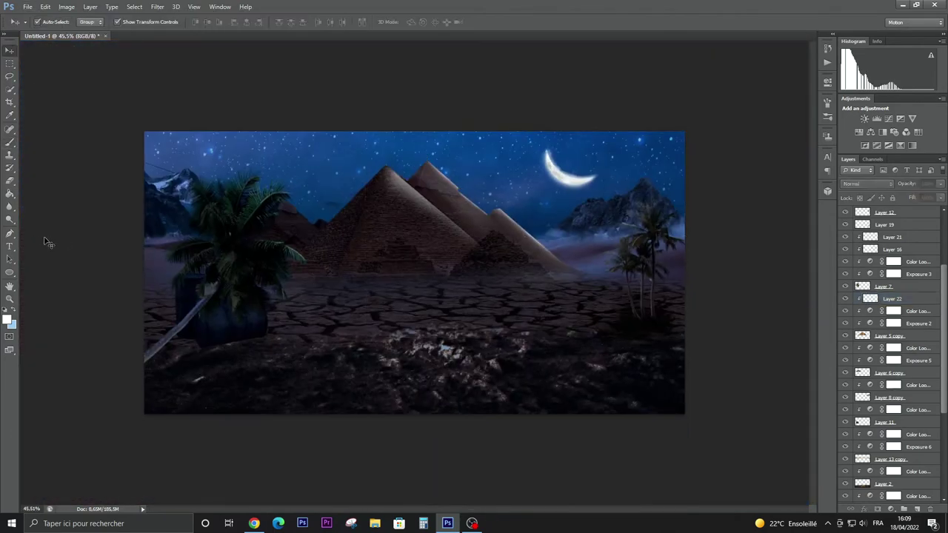
Import the Moon Knight figure, scale it to about 76% and centre it on the ground
click(26, 6)
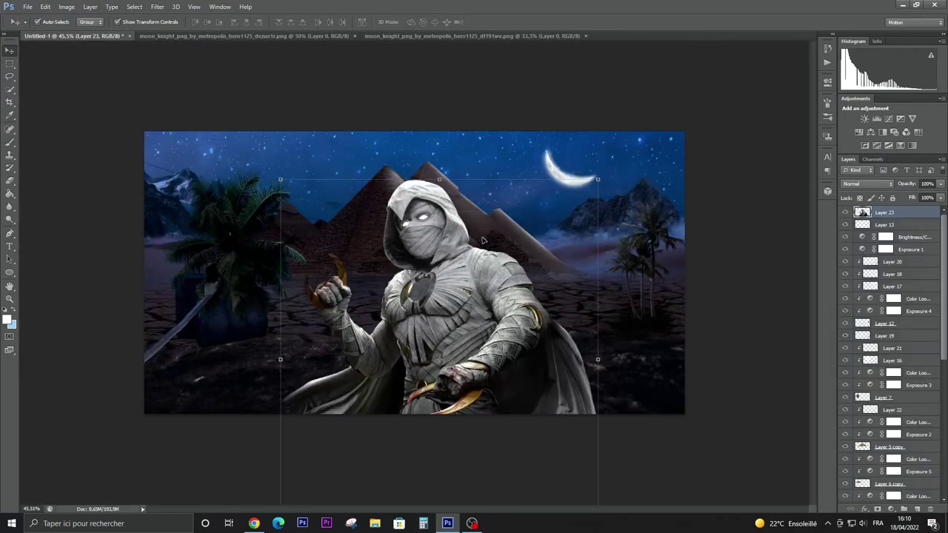
drag(598, 179, 476, 313)
mouse_move(450, 378)
mouse_down()
mouse_move(471, 223)
mouse_move(458, 319)
mouse_up()
drag(501, 237, 560, 175)
drag(504, 260, 477, 263)
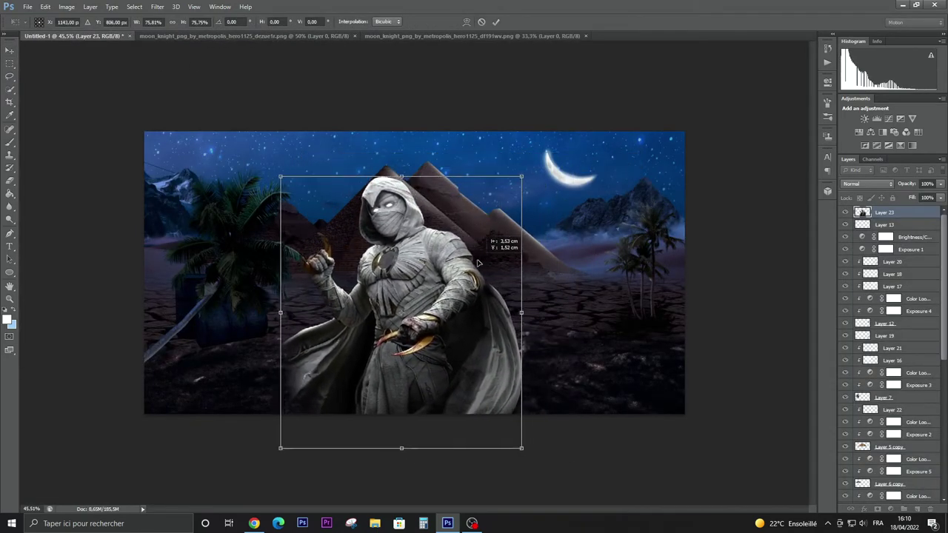
key(Return)
Bring in the second Moon Knight figure, shrink it and place it at upper left
click(474, 35)
mouse_move(444, 222)
mouse_down()
mouse_move(672, 233)
mouse_move(565, 244)
mouse_up()
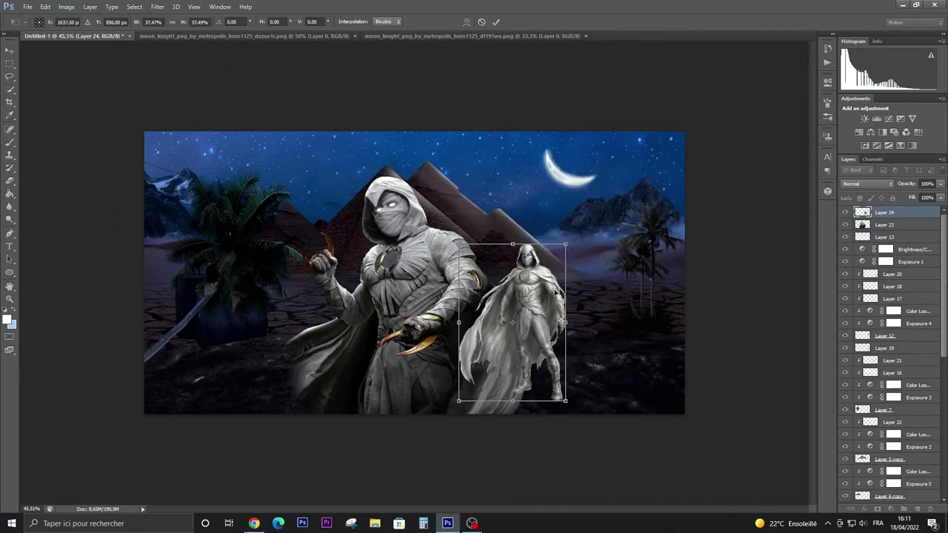
drag(555, 293, 497, 210)
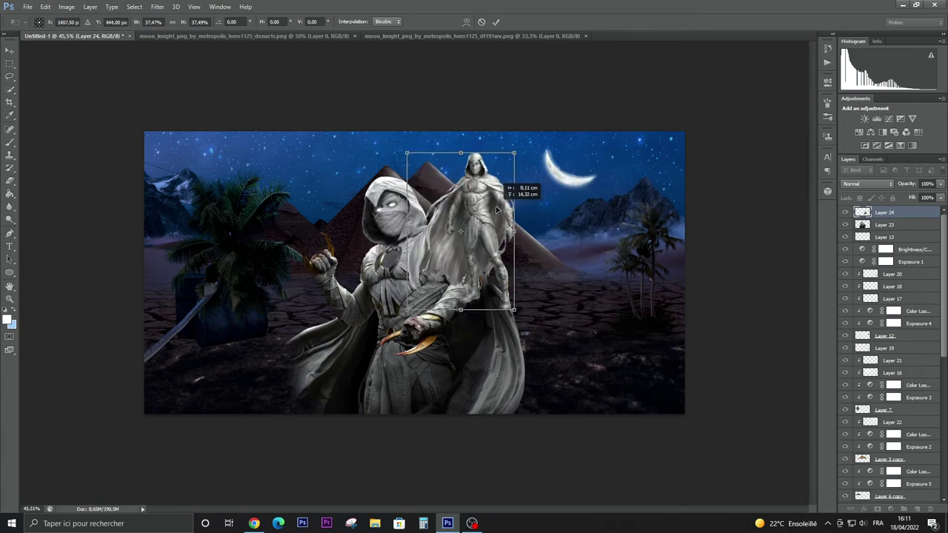
drag(515, 310, 656, 430)
mouse_move(597, 364)
mouse_down()
mouse_move(380, 371)
mouse_move(426, 363)
mouse_up()
drag(466, 460, 348, 286)
drag(336, 216, 363, 271)
key(Return)
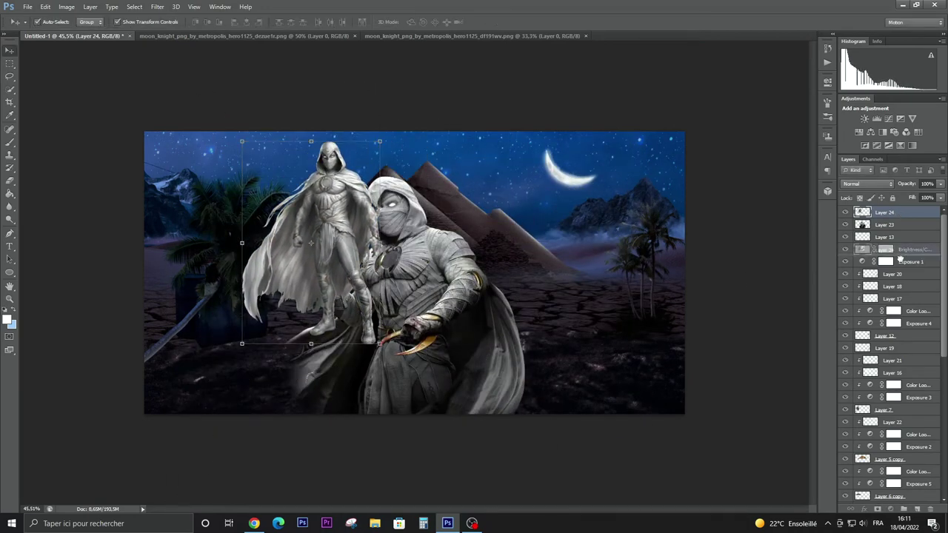
Move the small figure's layer below the pyramids and lower its fill to 30%
mouse_move(884, 213)
mouse_down()
mouse_move(905, 479)
mouse_move(908, 443)
mouse_up()
key(shift+2)
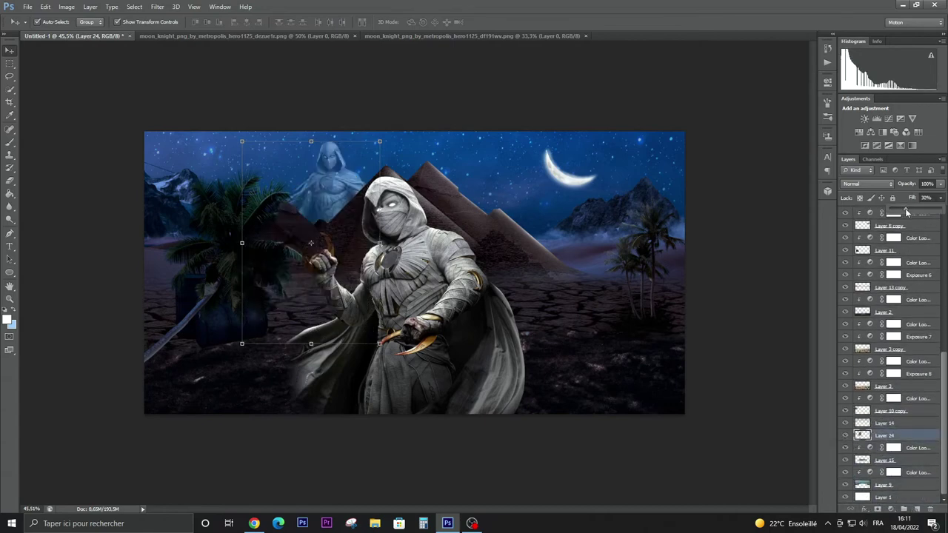
scroll(903, 333, up, 10)
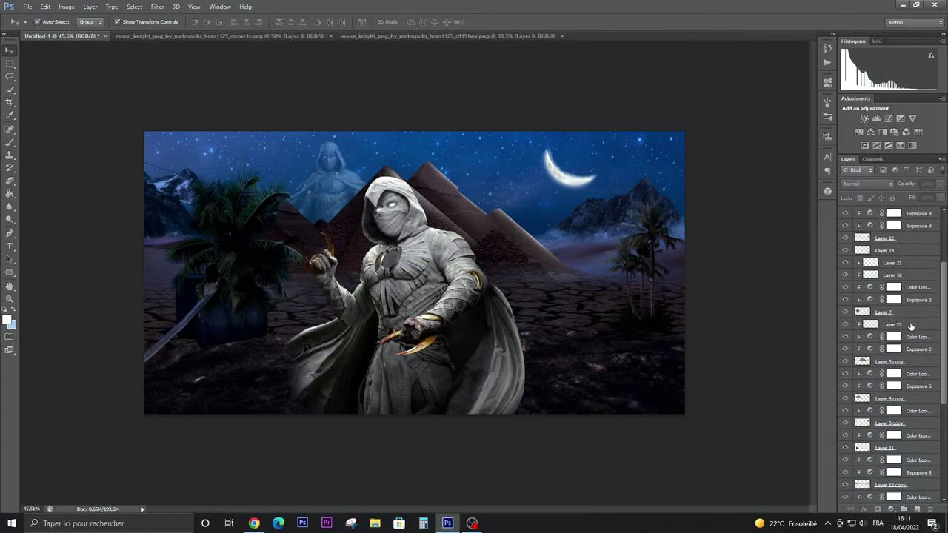
click(913, 214)
Duplicate the Color Lookup adjustment, move the copy to the top, and clip Layer 17
click(916, 298)
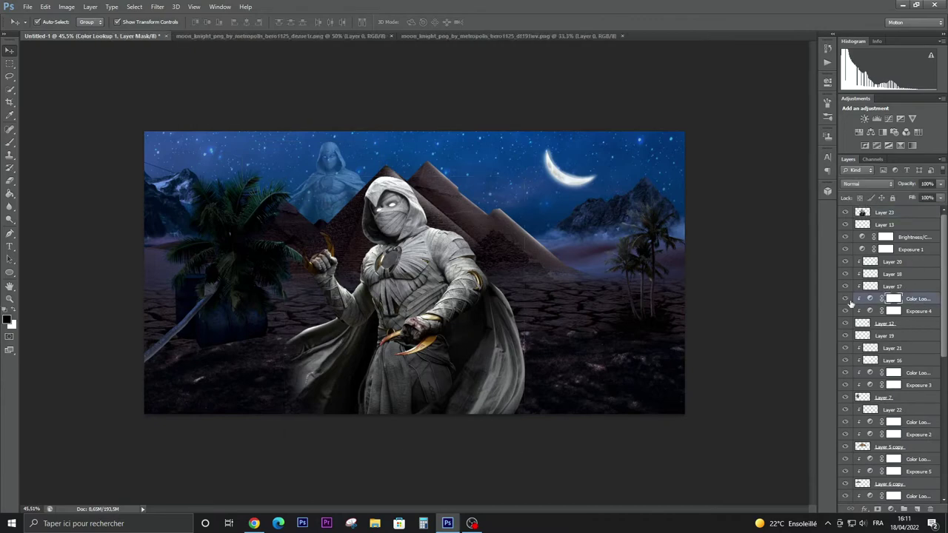
key(ctrl+j)
drag(931, 250, 918, 213)
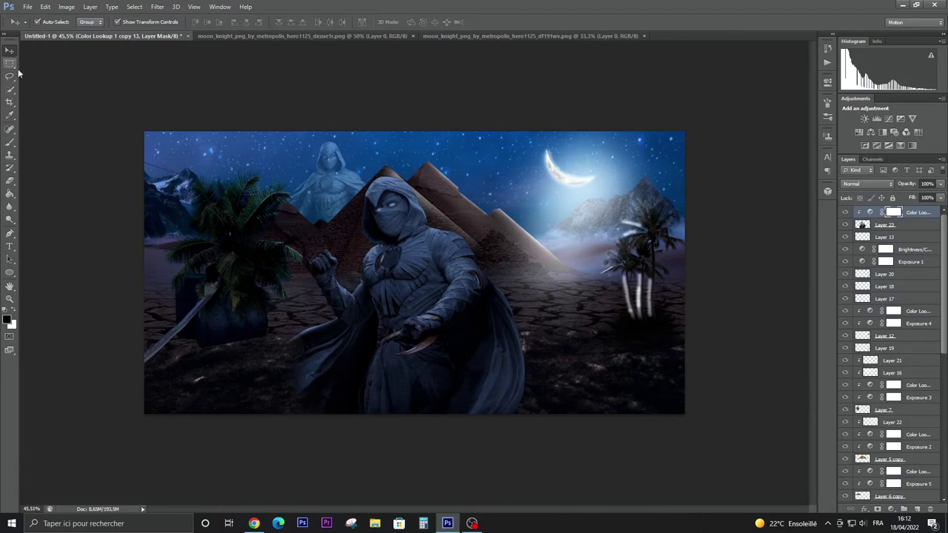
scroll(891, 311, down, 1)
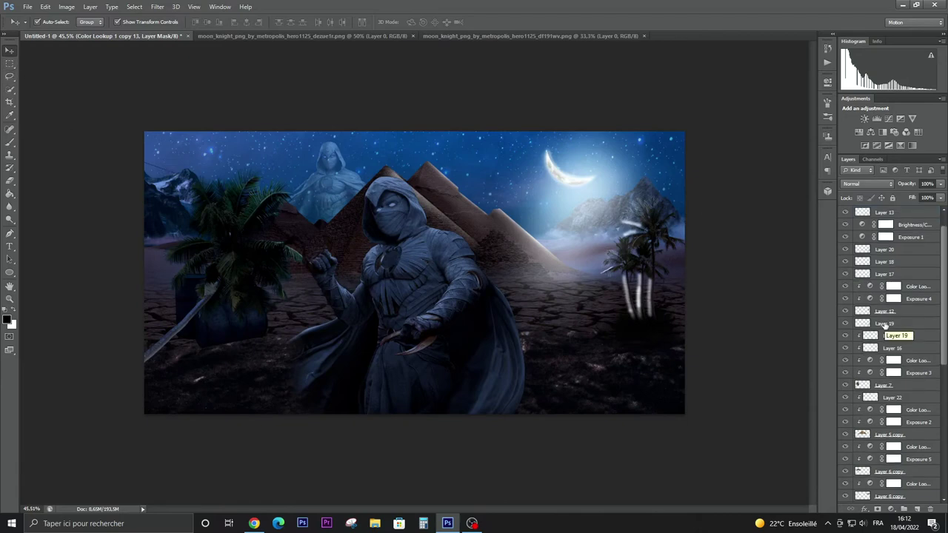
scroll(896, 344, down, 1)
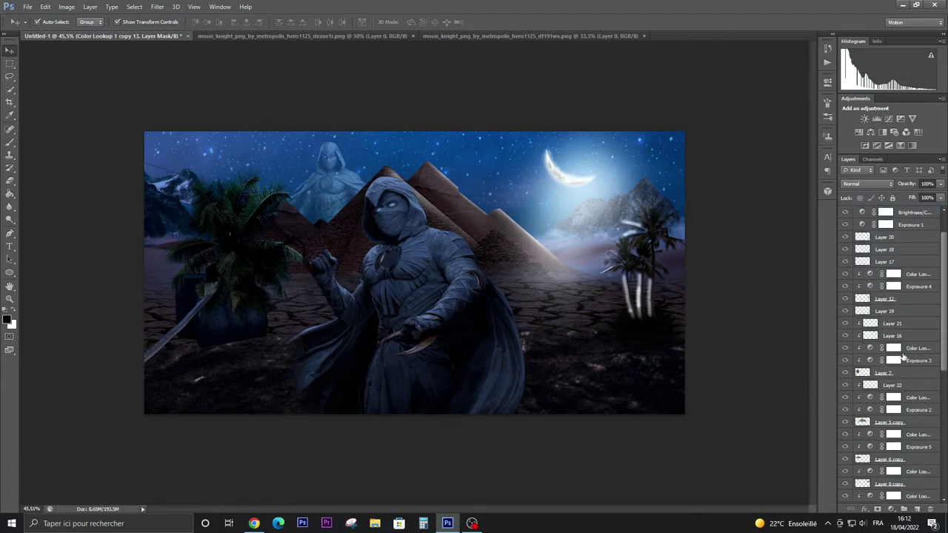
scroll(907, 315, down, 1)
scroll(908, 307, up, 3)
click(909, 299)
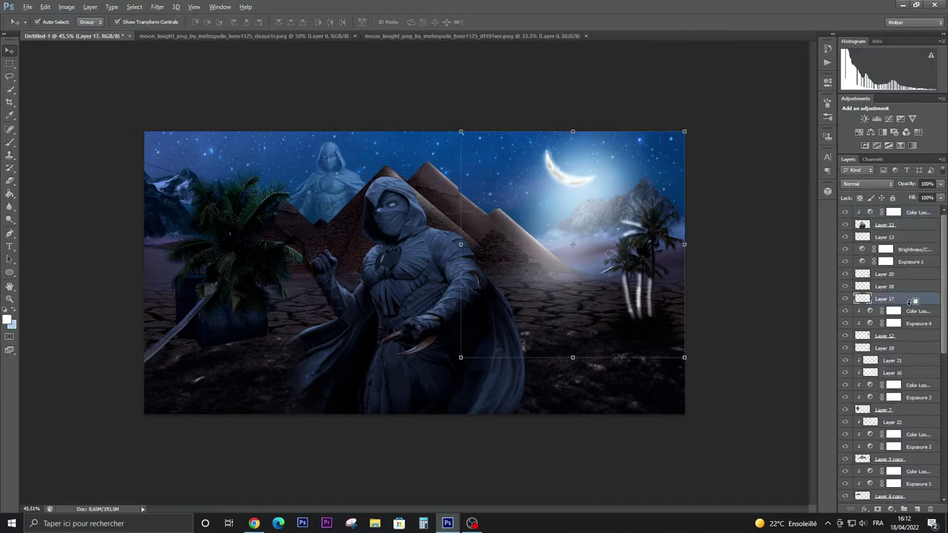
drag(909, 301, 911, 289)
Add a new empty layer on top and switch to the soft brush
click(909, 275)
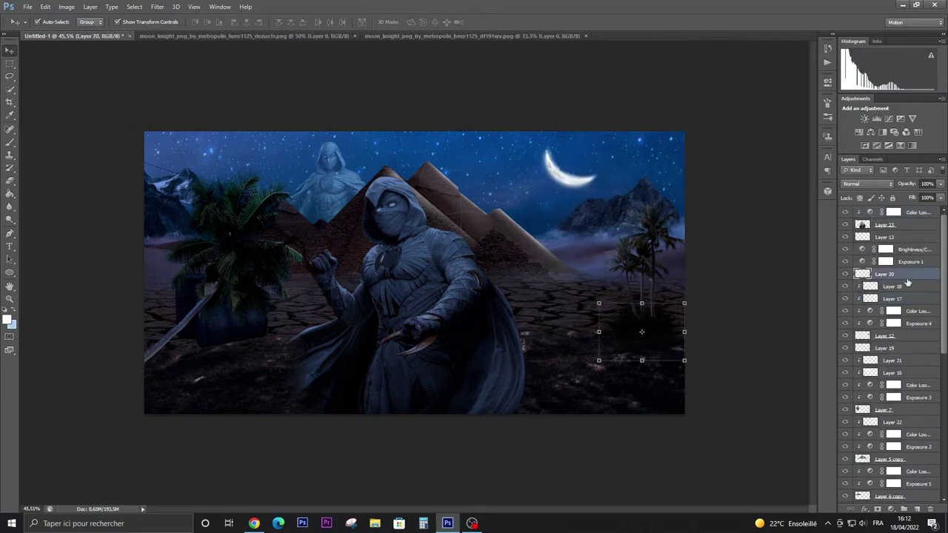
click(916, 213)
key(ctrl+shift+alt+n)
click(9, 143)
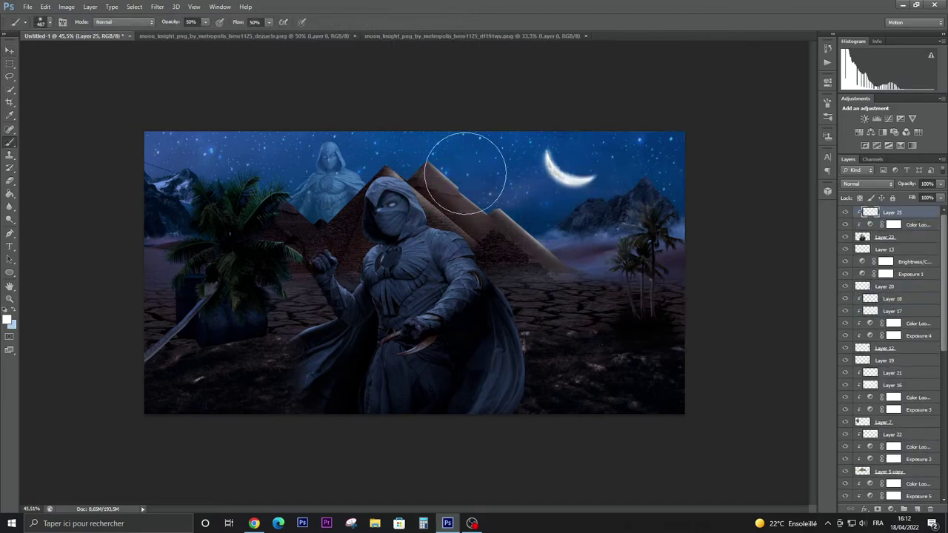
Clip an Exposure adjustment to the Moon Knight figure: exposure +0.54, gamma 0.77
click(916, 237)
click(899, 118)
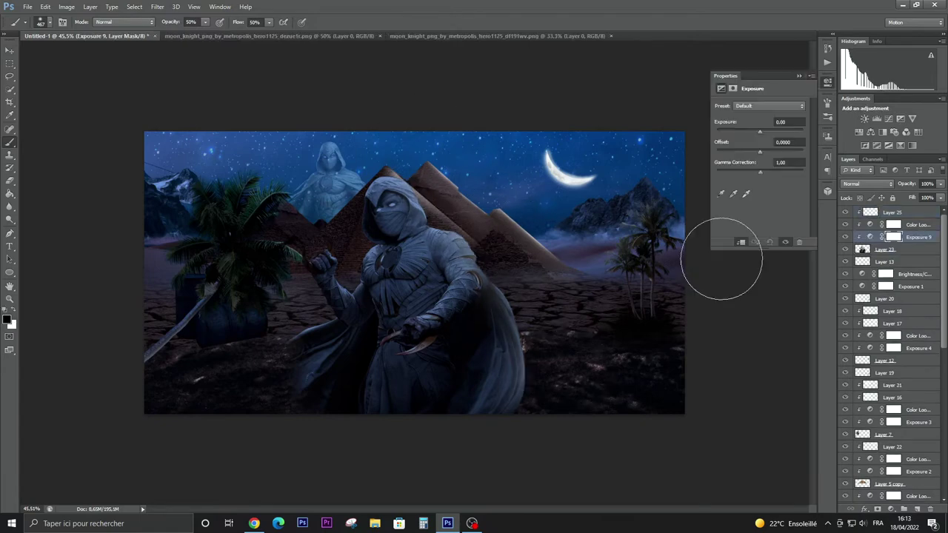
drag(760, 173, 769, 171)
drag(753, 132, 763, 134)
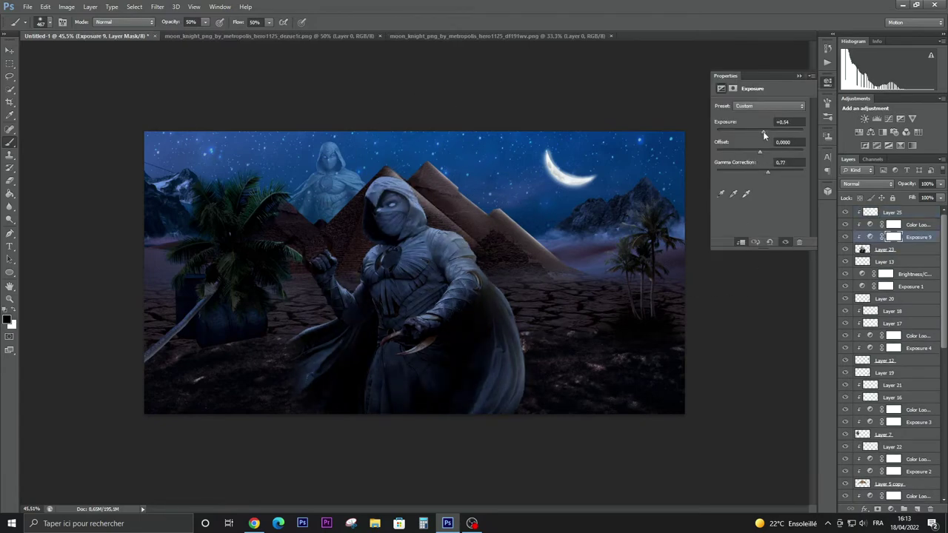
click(799, 75)
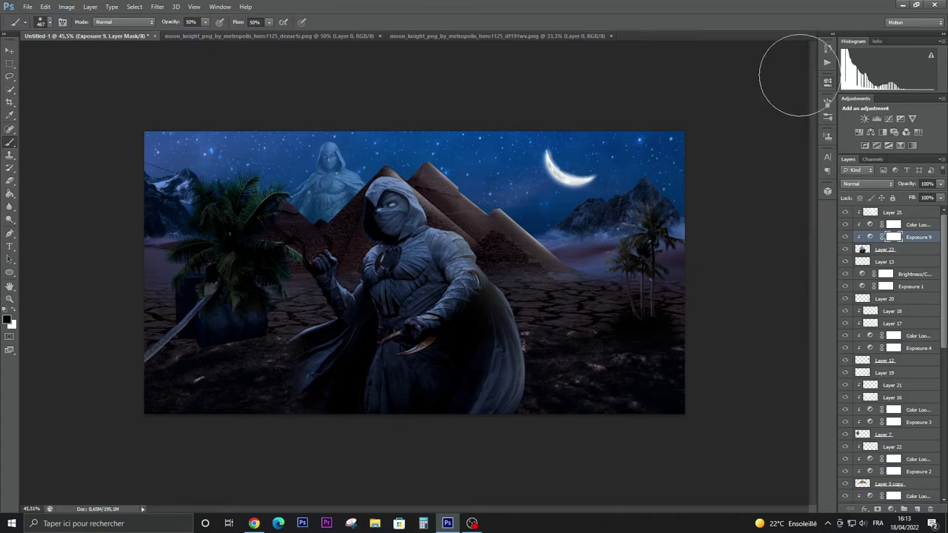
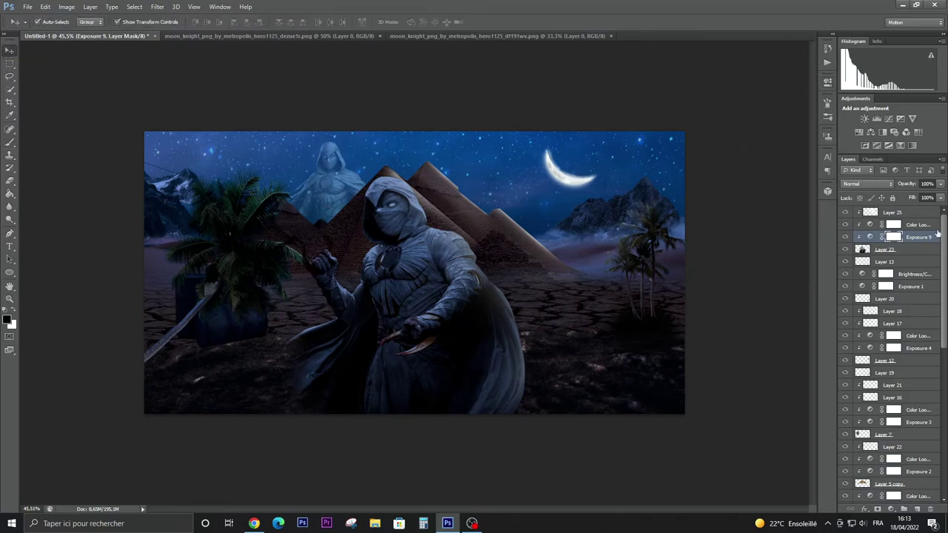
Select Layer 25, enlarge the brush and add a new empty layer above it
click(892, 212)
key(bracketright)
key(bracketright)
key(bracketright)
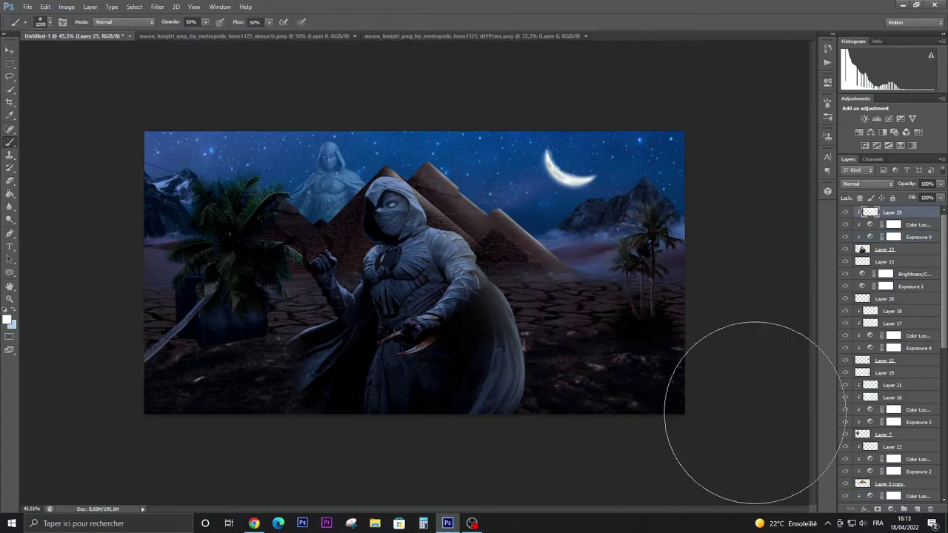
click(10, 181)
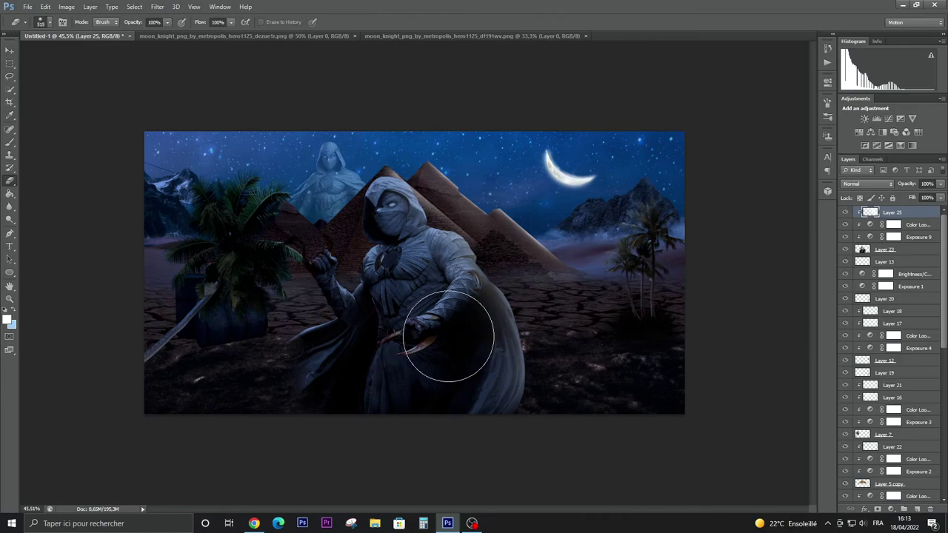
click(917, 509)
key(b)
Zoom in and paint a bright white rim light along the hood and shoulder edge
scroll(451, 185, up, 3)
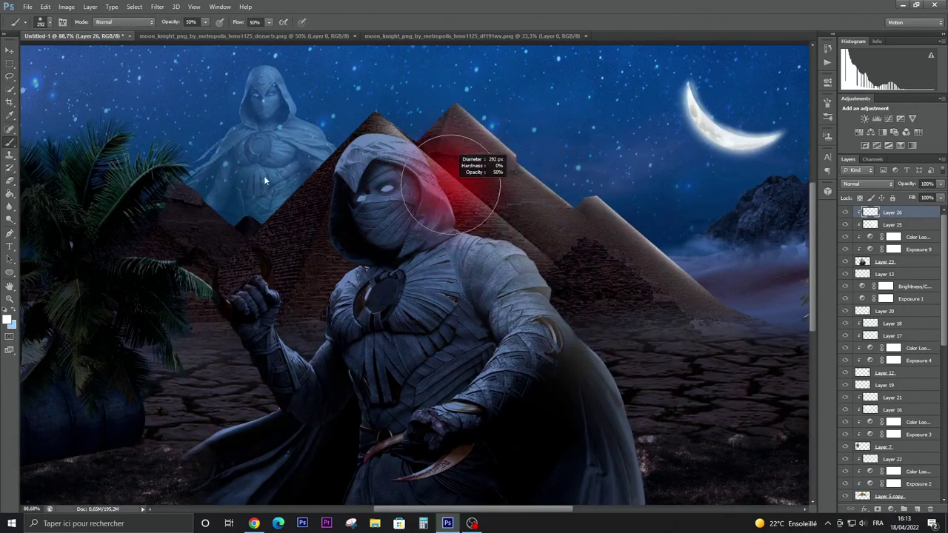
scroll(451, 185, up, 3)
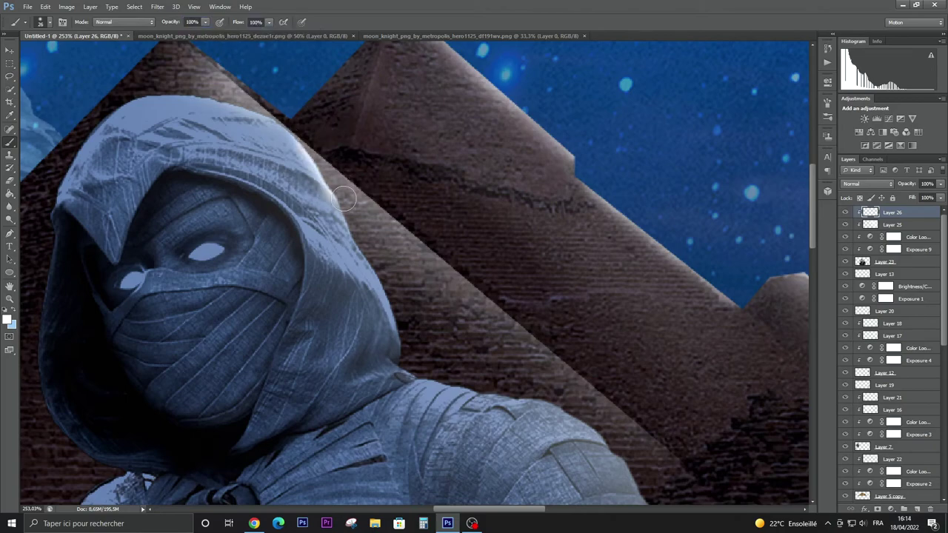
scroll(446, 368, down, 3)
scroll(439, 345, up, 3)
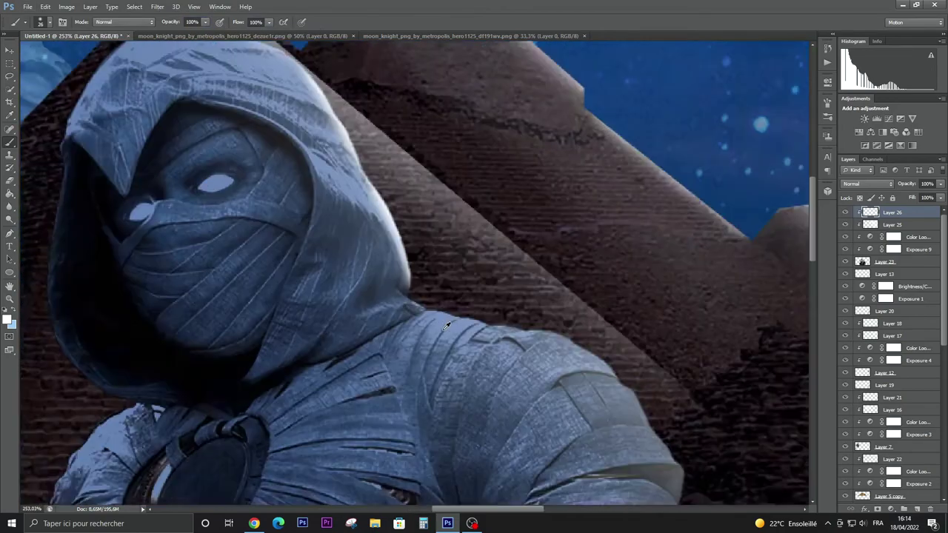
scroll(424, 279, up, 2)
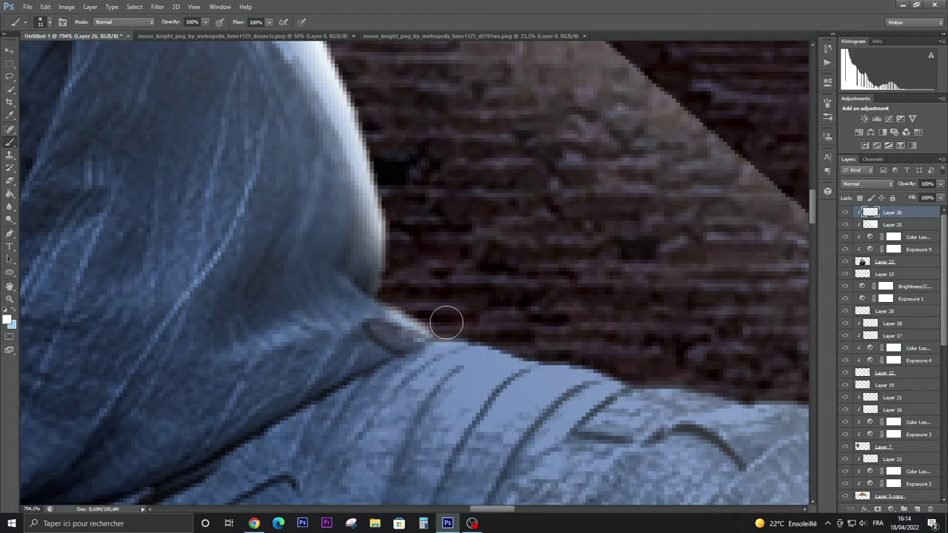
scroll(446, 322, down, 2)
scroll(719, 318, up, 2)
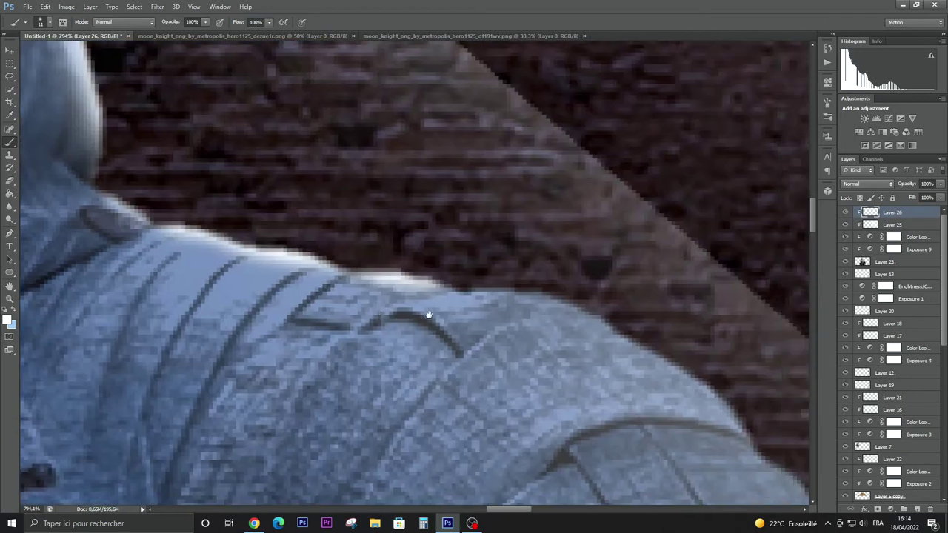
mouse_move(650, 333)
mouse_down()
mouse_move(469, 222)
mouse_move(345, 203)
mouse_up()
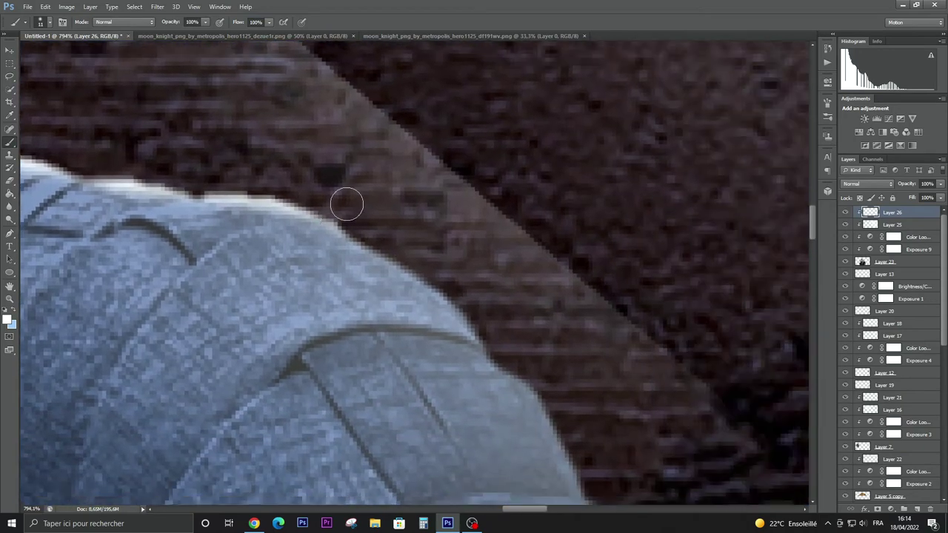
drag(496, 334, 552, 245)
drag(681, 423, 610, 237)
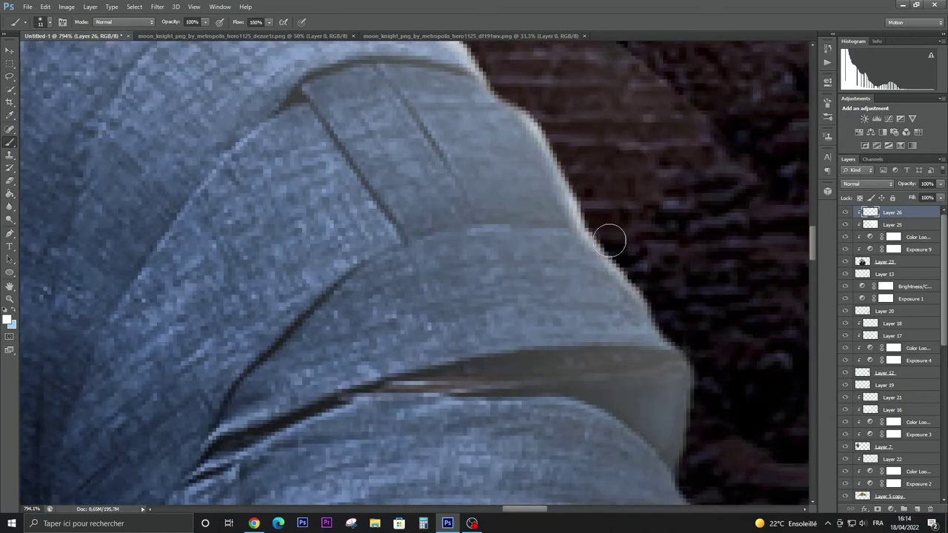
drag(701, 451, 242, 153)
mouse_move(298, 196)
mouse_down()
mouse_move(544, 465)
mouse_move(557, 398)
mouse_move(348, 141)
mouse_move(499, 298)
mouse_move(570, 430)
mouse_up()
key(ctrl+0)
Add Layer 27 and set the brush Opacity and Flow to 50%
click(917, 510)
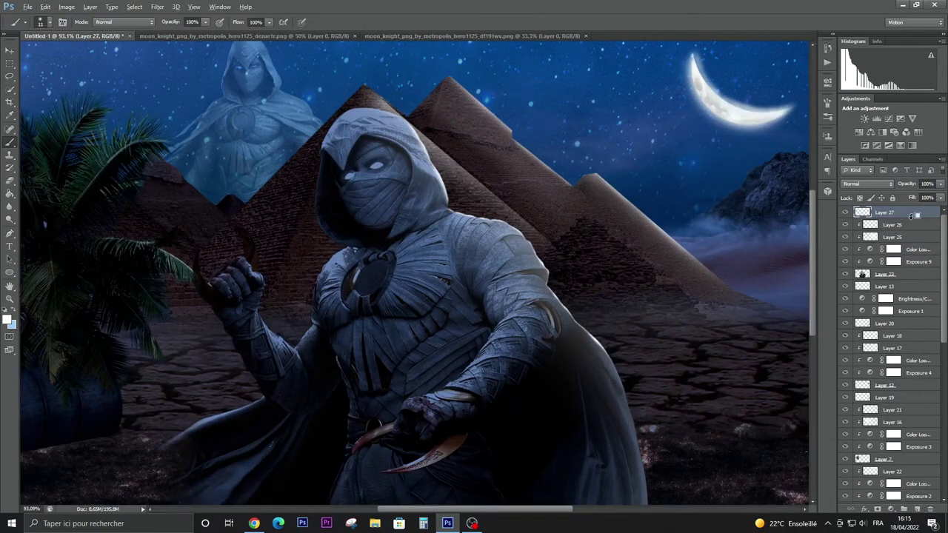
text(50)
key(Tab)
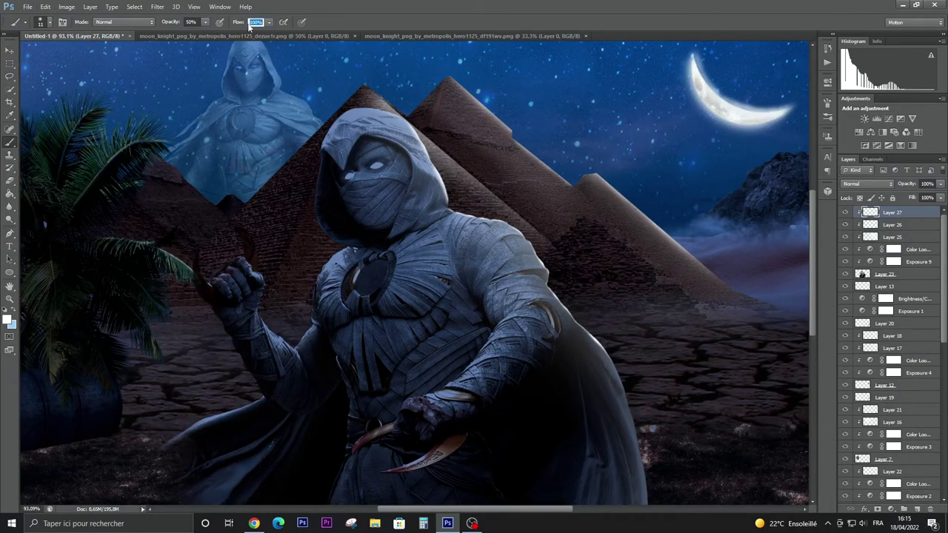
text(50)
Paint thin highlights along the shoulder plate's curved edge and seams
scroll(531, 223, up, 5)
scroll(456, 229, up, 5)
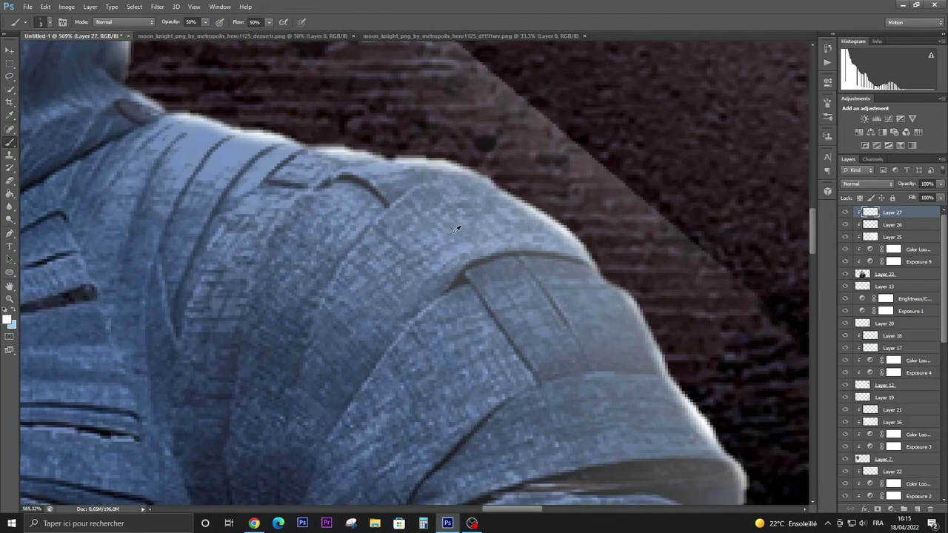
drag(481, 179, 363, 234)
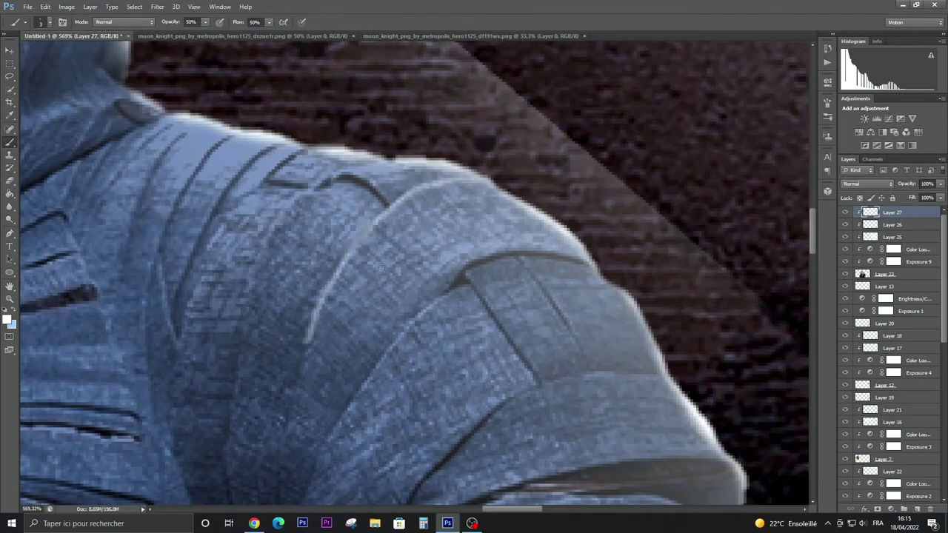
drag(592, 257, 412, 326)
drag(525, 262, 593, 363)
scroll(464, 296, up, 1)
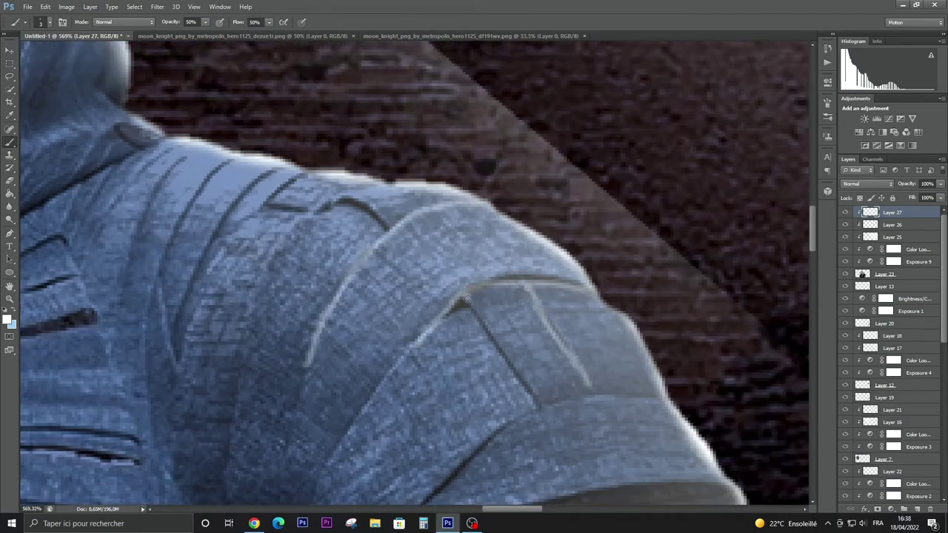
drag(466, 298, 535, 400)
scroll(534, 400, down, 3)
mouse_move(666, 326)
mouse_down()
mouse_move(497, 363)
mouse_move(408, 465)
mouse_up()
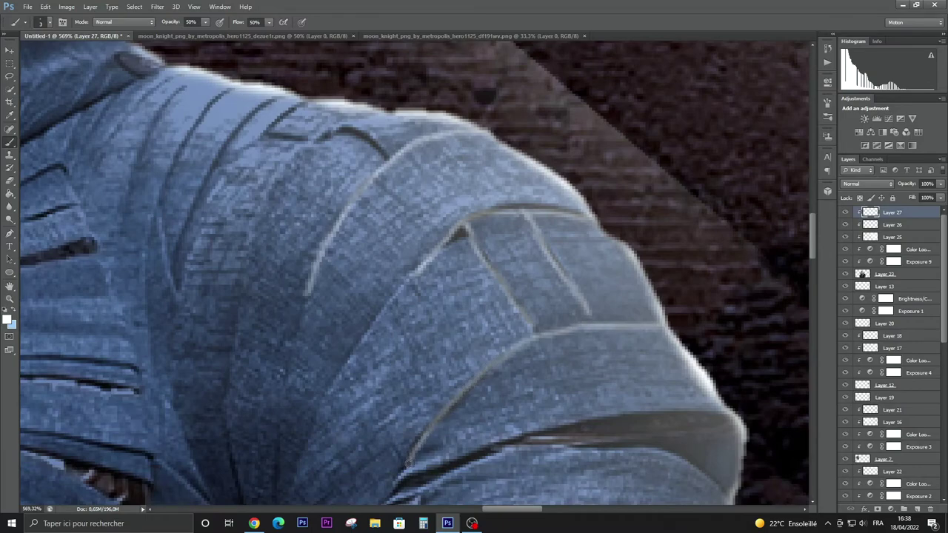
scroll(408, 465, up, 4)
scroll(370, 370, up, 2)
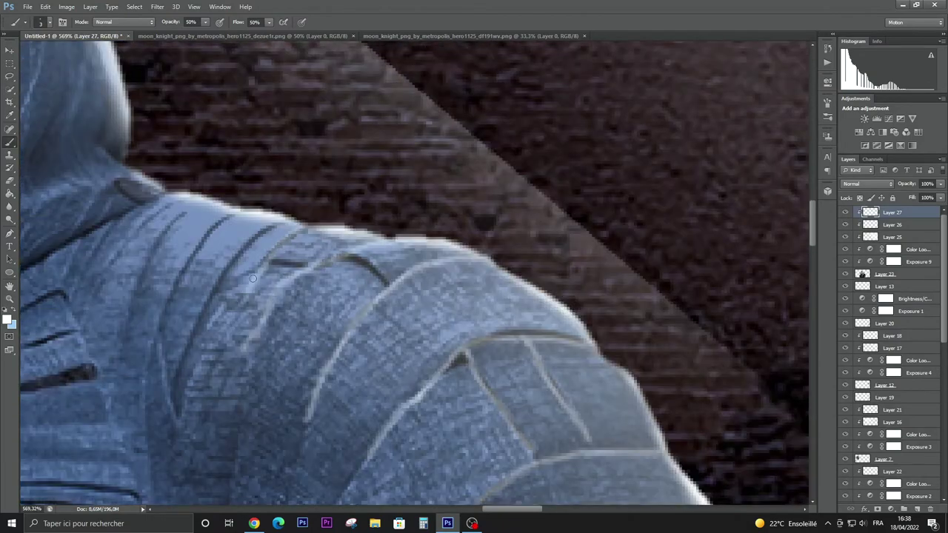
Add light highlight strokes along the seams running across the upper shoulder
drag(208, 280, 270, 227)
drag(204, 297, 273, 226)
drag(181, 343, 284, 224)
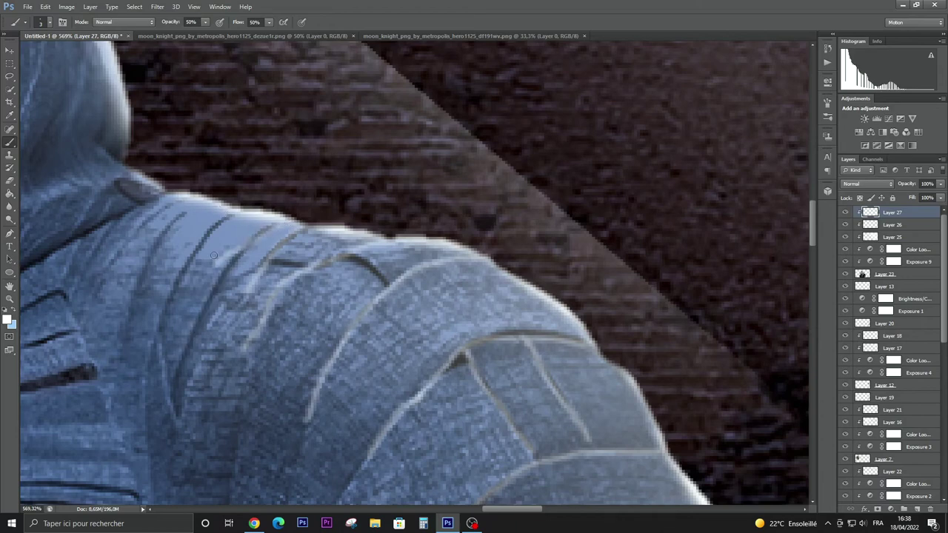
drag(197, 335, 207, 229)
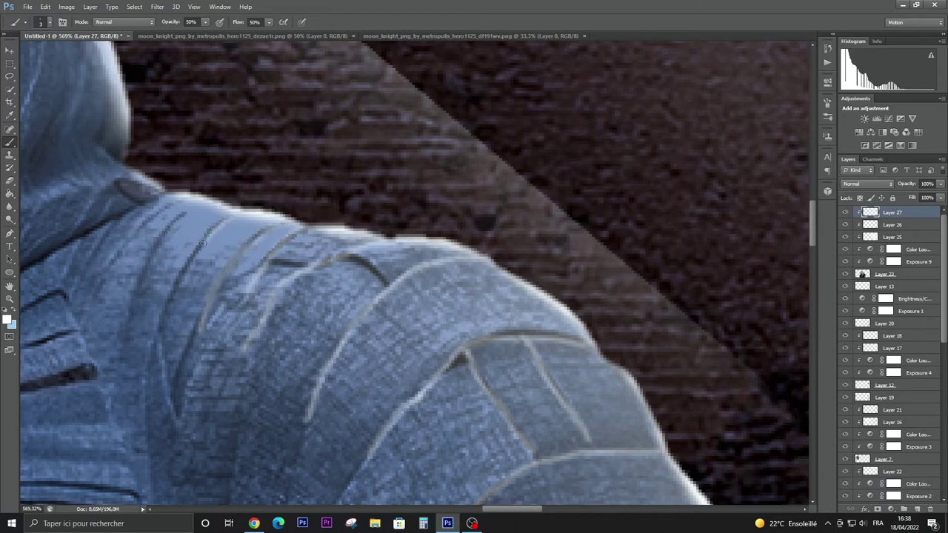
scroll(215, 209, down, 1)
mouse_move(145, 267)
mouse_down()
mouse_move(199, 194)
mouse_move(111, 263)
mouse_move(444, 393)
mouse_up()
drag(477, 313, 360, 394)
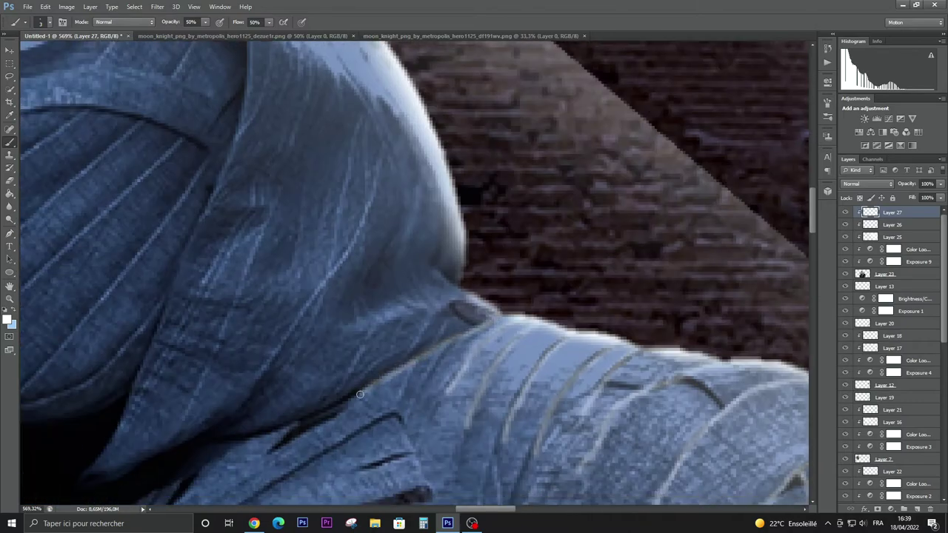
scroll(360, 431, down, 3)
drag(412, 358, 335, 391)
drag(426, 394, 317, 423)
scroll(308, 429, down, 3)
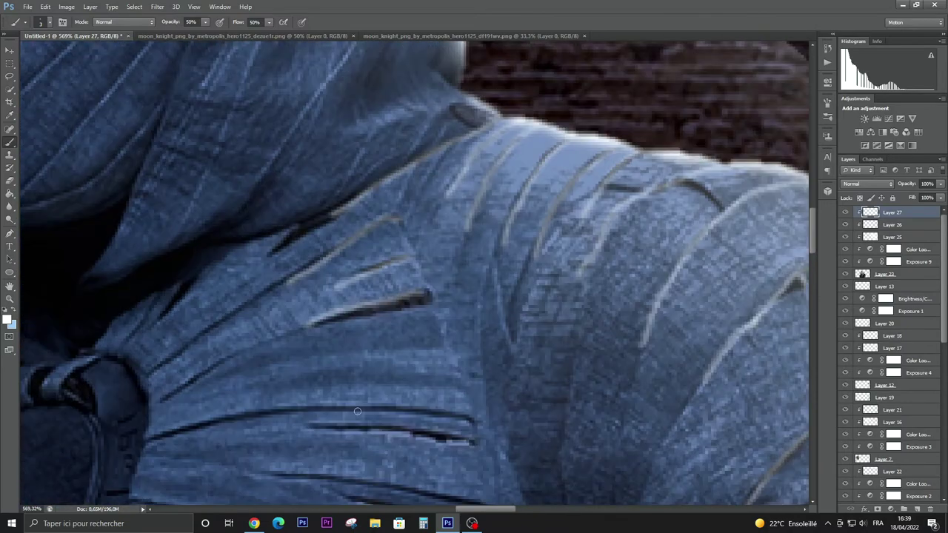
drag(447, 345, 312, 365)
drag(455, 384, 275, 379)
drag(456, 416, 273, 408)
drag(473, 441, 392, 429)
Highlight the edges of the sleeve folds with short light strokes
scroll(414, 415, down, 4)
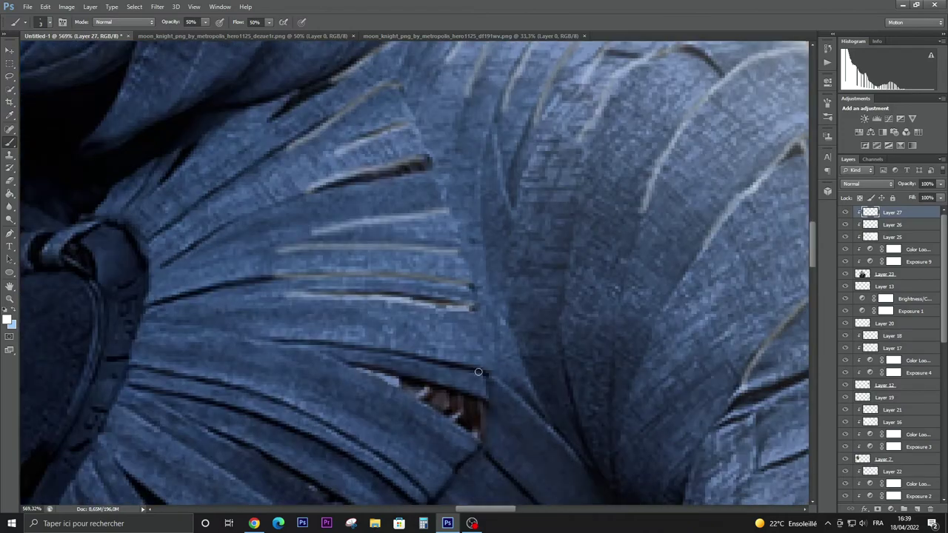
drag(482, 372, 251, 342)
drag(410, 388, 342, 369)
scroll(409, 392, down, 4)
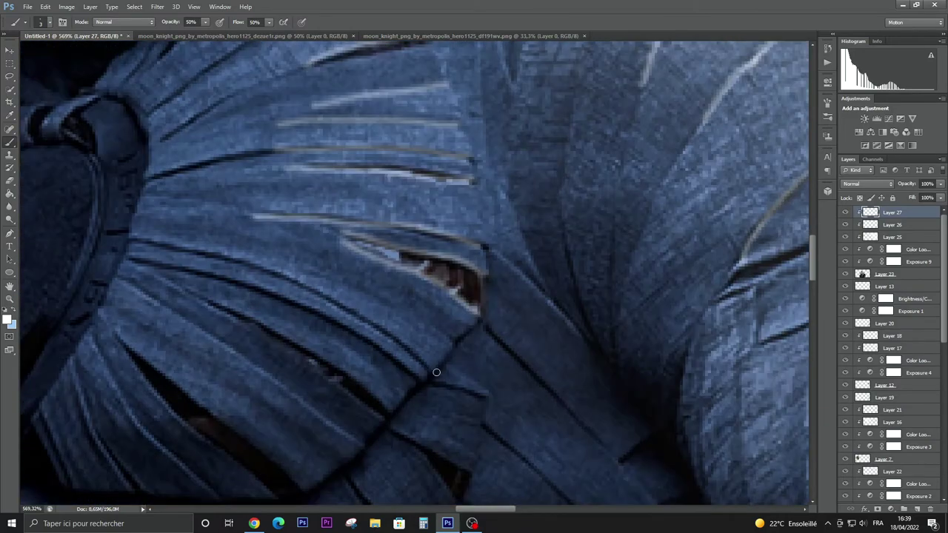
drag(416, 370, 222, 260)
drag(476, 322, 367, 441)
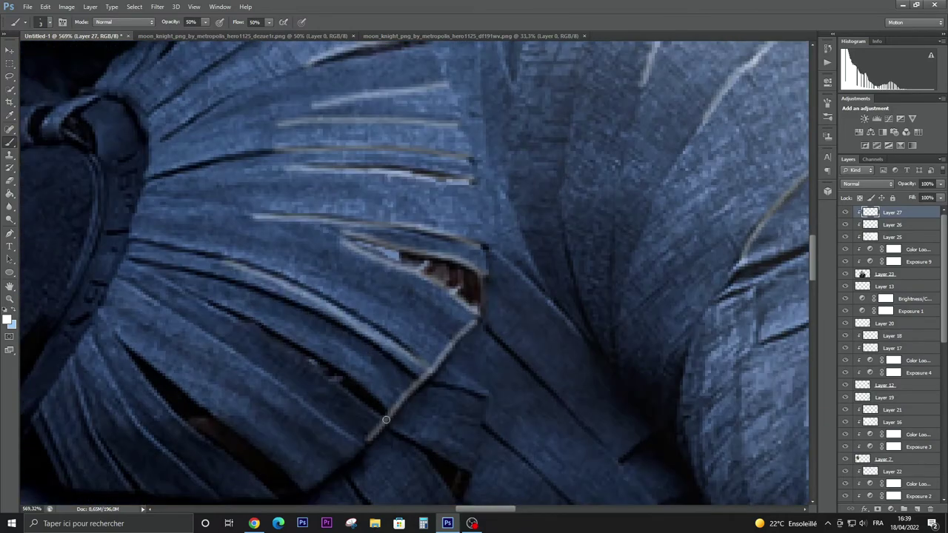
drag(379, 403, 242, 323)
drag(493, 404, 425, 381)
Lower the highlight layer's fill and remove Layer 29 from the stack
key(ctrl+0)
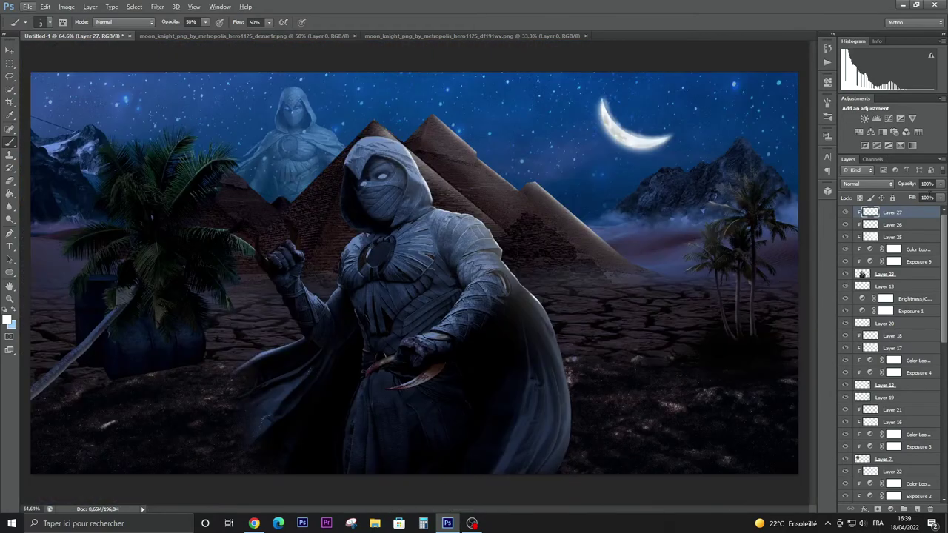
mouse_move(941, 200)
mouse_down()
mouse_move(911, 213)
mouse_move(923, 215)
mouse_up()
click(9, 50)
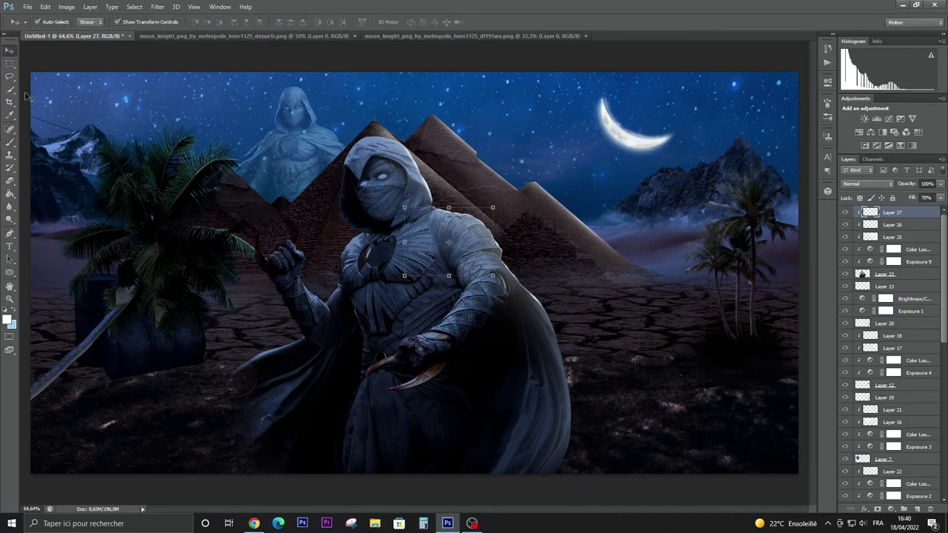
scroll(157, 373, up, 2)
scroll(892, 363, down, 3)
scroll(892, 363, down, 2)
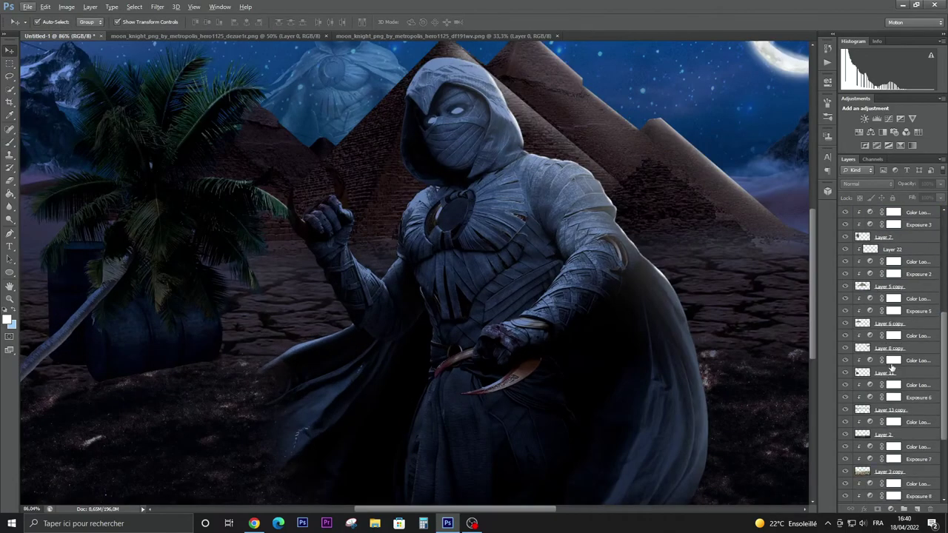
click(918, 373)
click(921, 385)
key(ctrl+e)
Brush the ground below the palm darker
key(b)
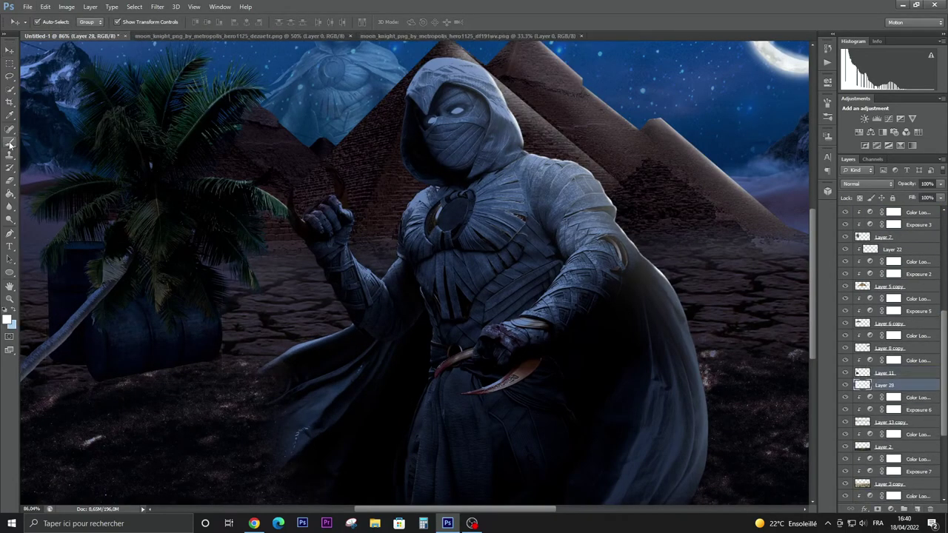
drag(137, 390, 194, 369)
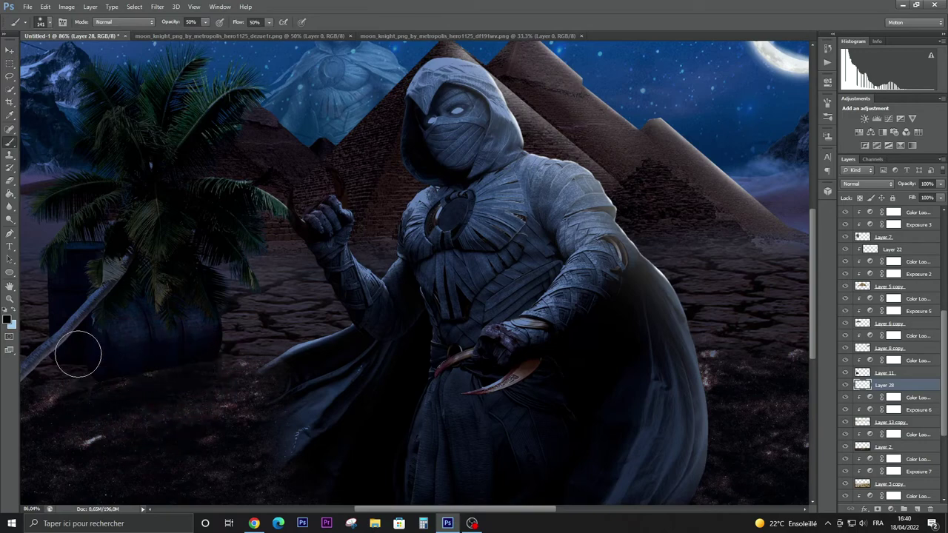
scroll(197, 372, down, 2)
scroll(410, 275, down, 3)
scroll(411, 275, up, 2)
key(v)
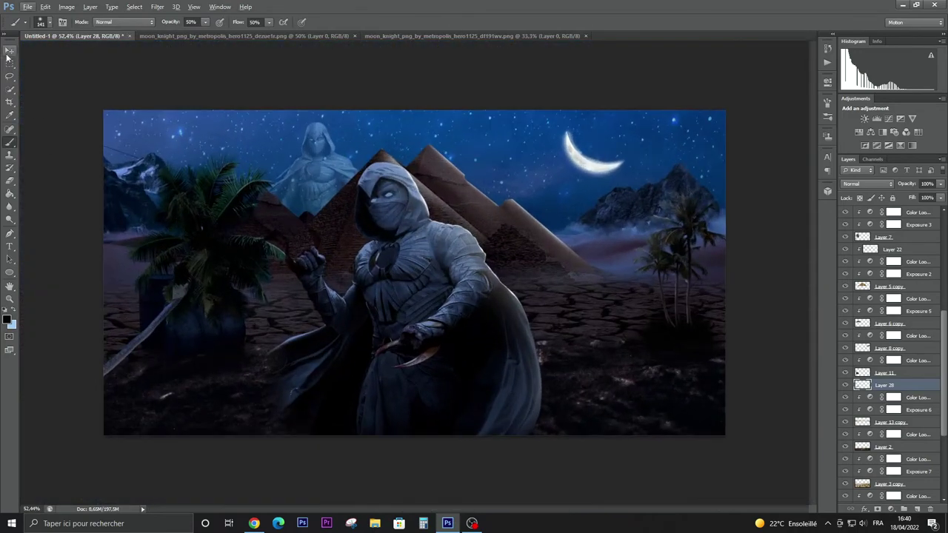
scroll(518, 279, down, 1)
scroll(570, 280, up, 1)
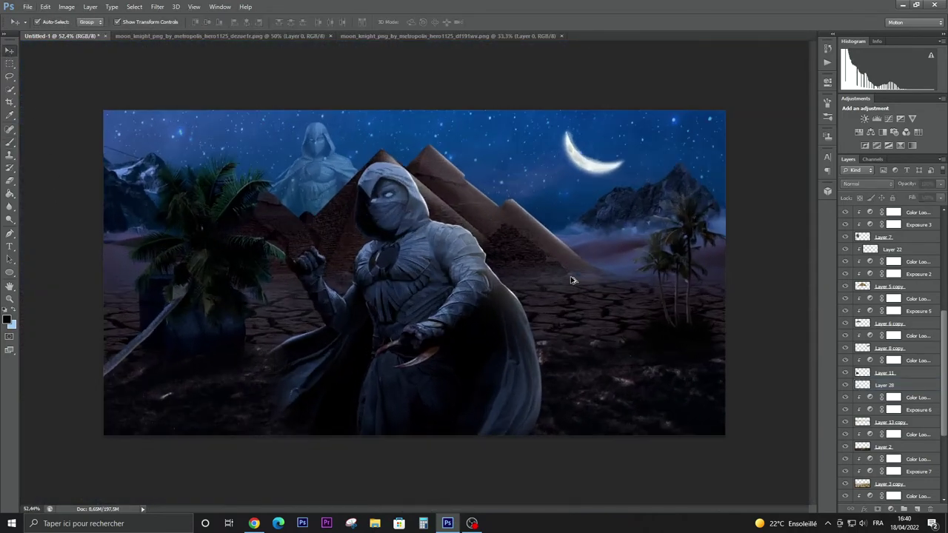
Add a darkening Exposure adjustment and a Brightness/Contrast layer with Brightness 10
click(900, 119)
drag(760, 171, 762, 132)
click(860, 119)
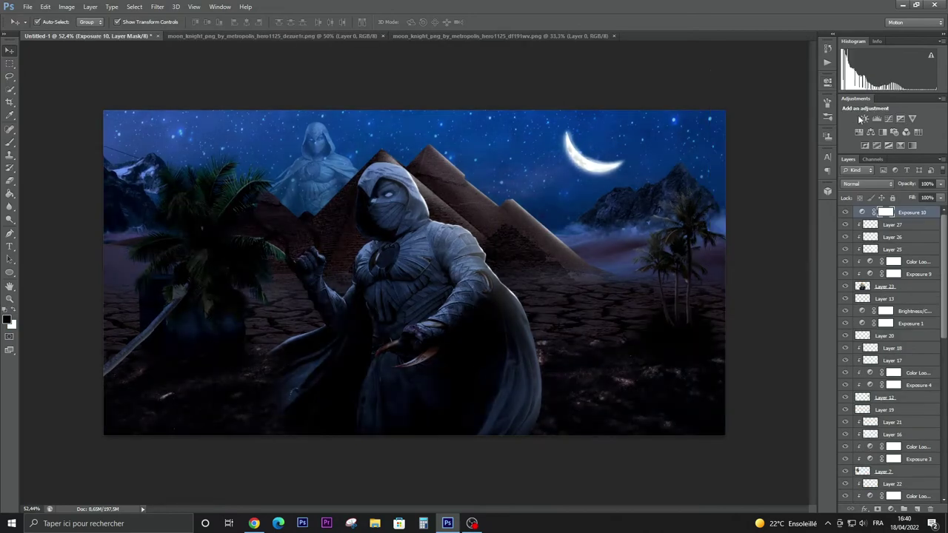
click(864, 119)
click(792, 120)
text(10)
click(796, 141)
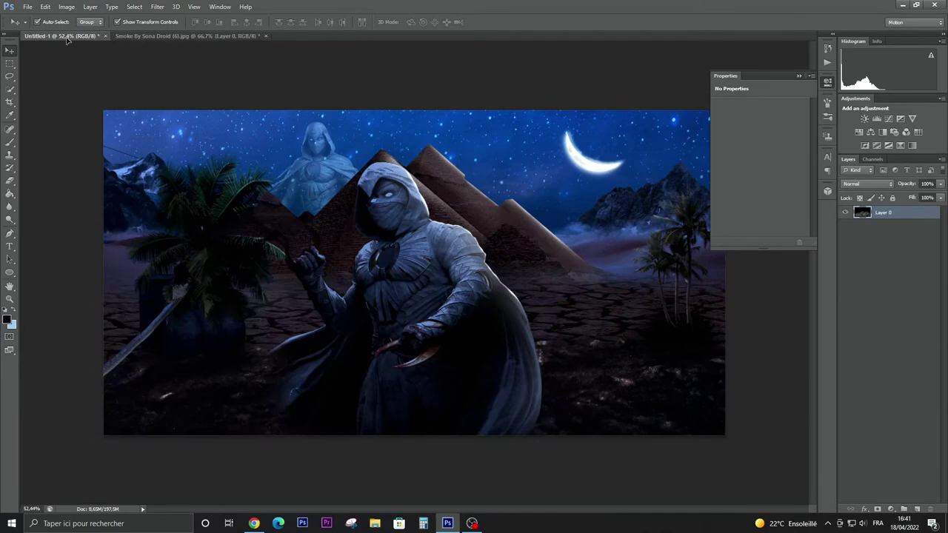
Move the smoke layer below Layer 13 and scale it across the full canvas width
drag(884, 213, 922, 256)
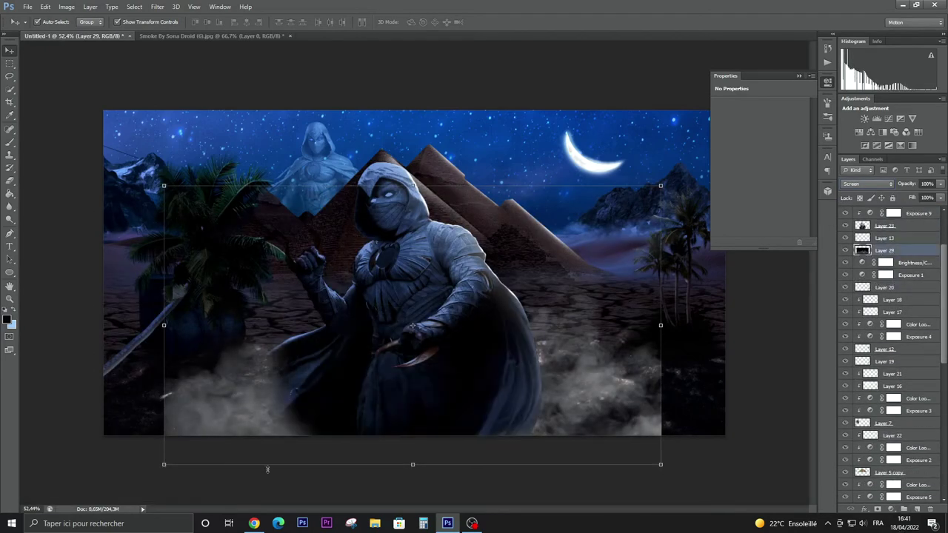
drag(163, 464, 101, 499)
drag(661, 185, 731, 153)
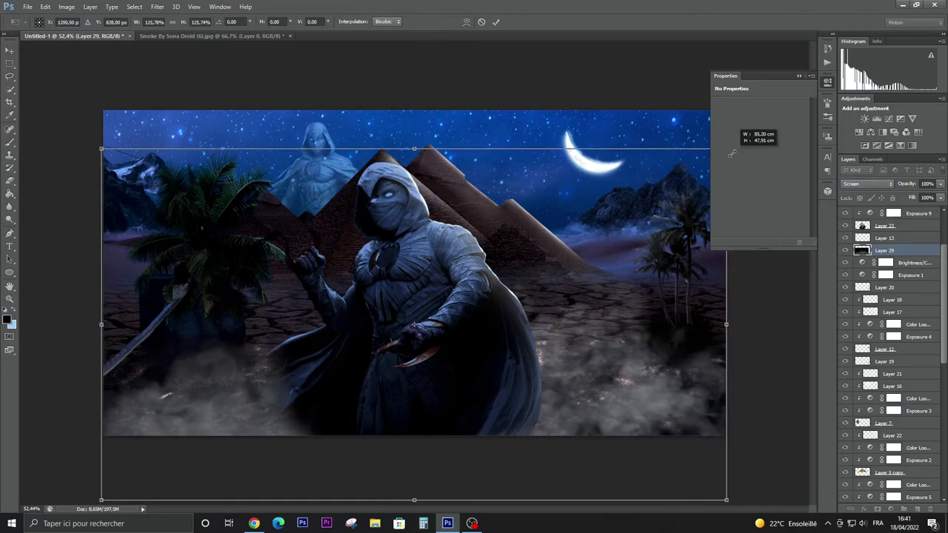
key(Return)
Duplicate the smoke, move the copy near the top of the stack, and erase its lower edges
key(ctrl+j)
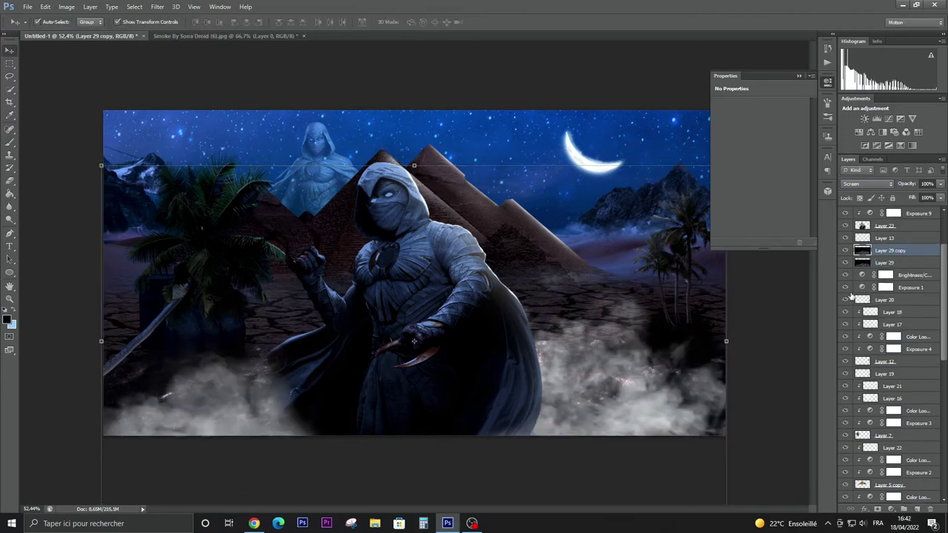
drag(888, 250, 888, 219)
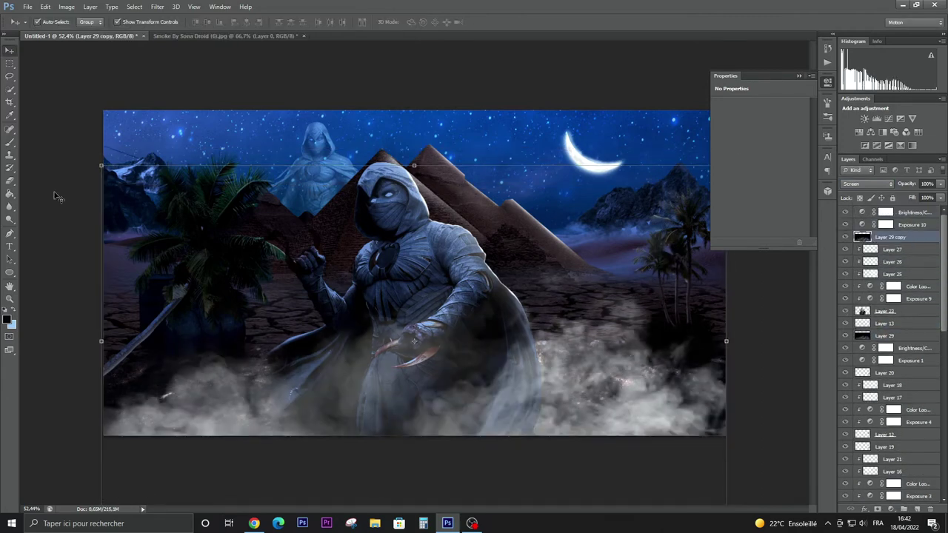
key(e)
mouse_move(137, 303)
mouse_down()
mouse_move(163, 397)
mouse_move(275, 433)
mouse_move(606, 363)
mouse_move(587, 423)
mouse_move(180, 434)
mouse_up()
Lower the smoke copy's fill, reselect the original Layer 29 and zoom out
key(v)
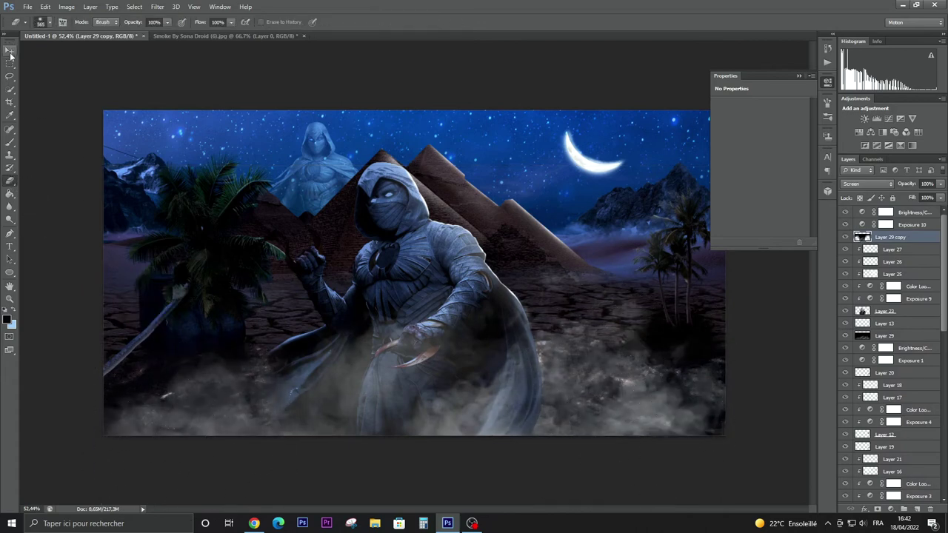
drag(943, 199, 921, 213)
click(782, 322)
click(10, 141)
click(885, 335)
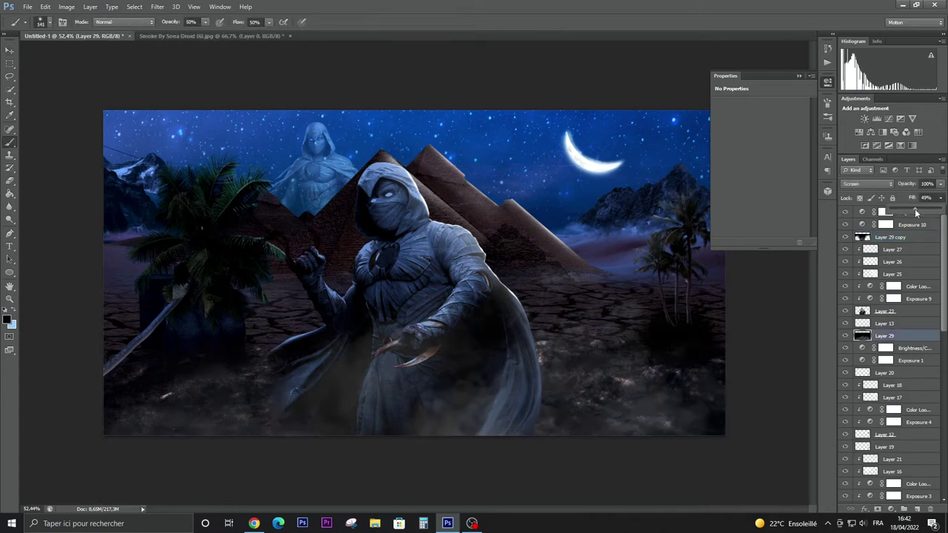
key(ctrl+minus)
key(ctrl+minus)
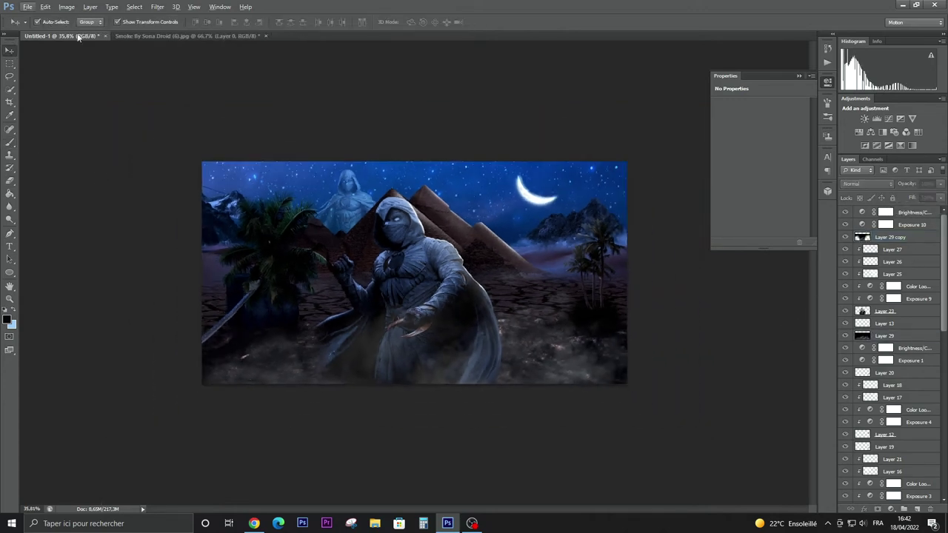
Close the smoke document without saving and cancel a File > Open attempt
key(v)
key(ctrl+Tab)
key(ctrl+w)
click(482, 197)
click(28, 6)
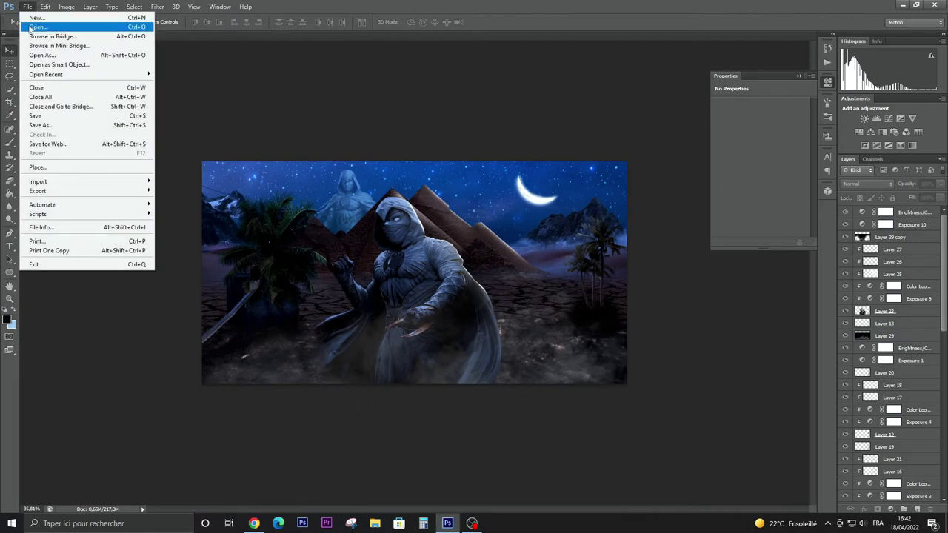
click(30, 27)
click(276, 183)
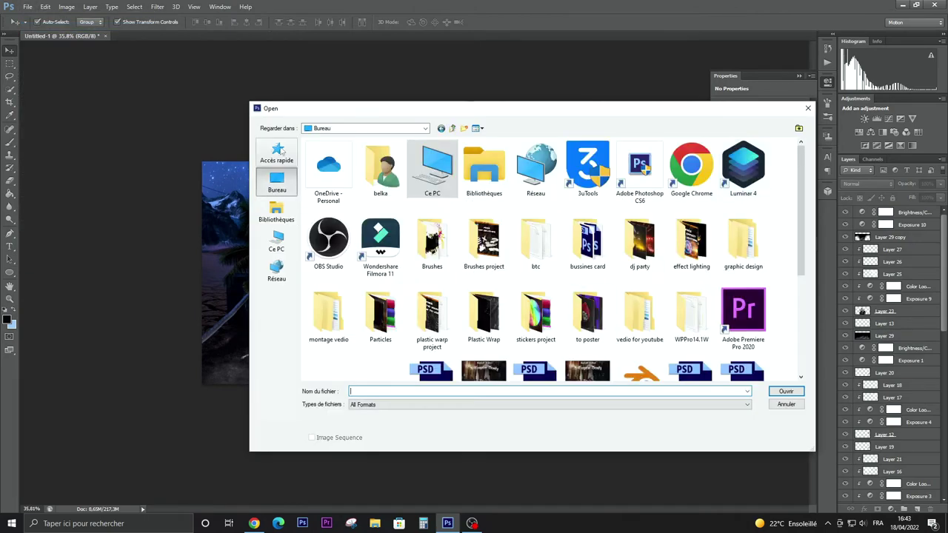
click(807, 108)
Add a Color Lookup adjustment layer loaded with a .cube 3D LUT file
click(917, 132)
click(779, 106)
click(778, 117)
double_click(368, 306)
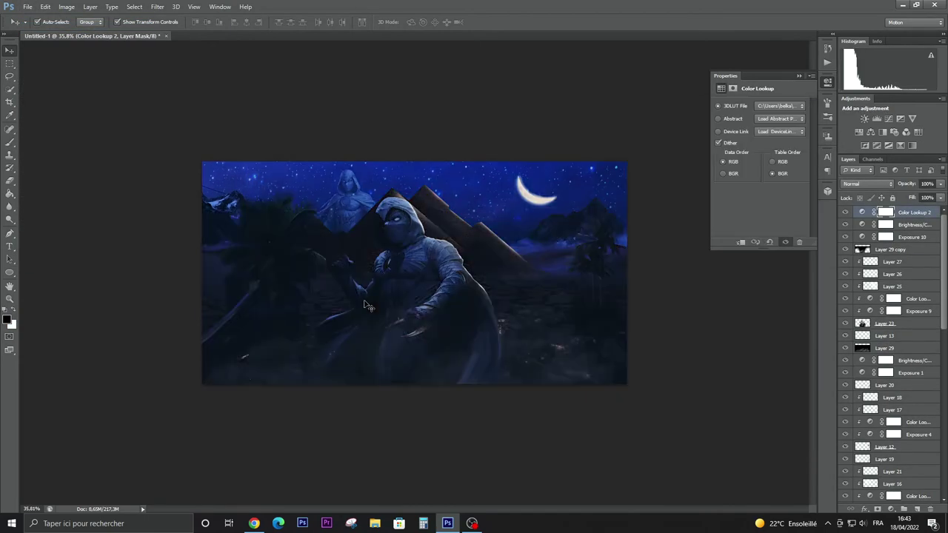
Add a second Color Lookup layer, trying LUT files and applying 01.Gray.cube
click(917, 131)
click(780, 106)
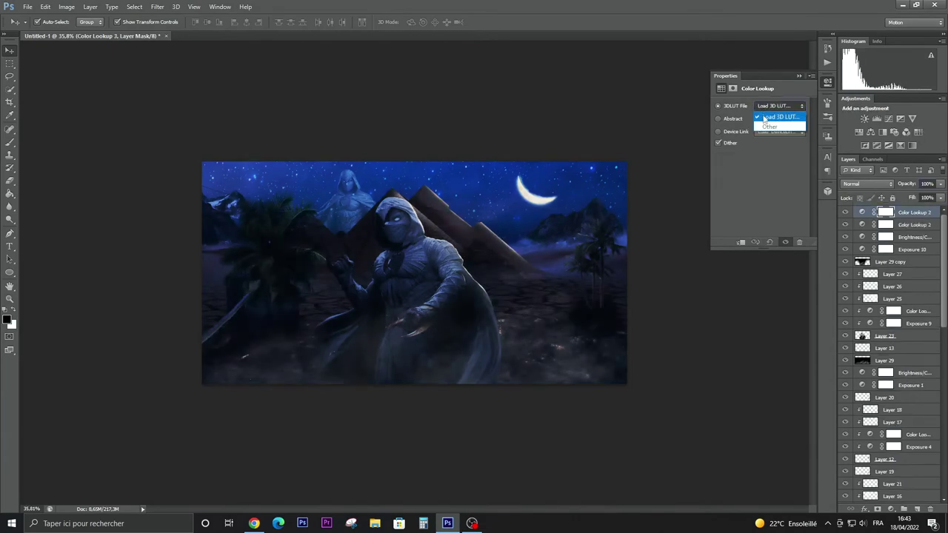
click(777, 117)
double_click(372, 194)
click(780, 105)
click(778, 116)
double_click(355, 197)
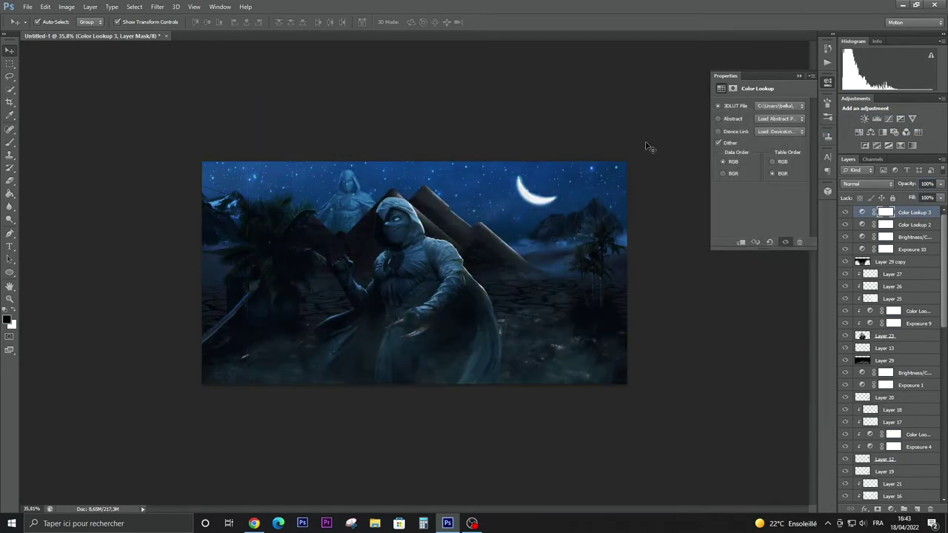
click(780, 105)
click(777, 116)
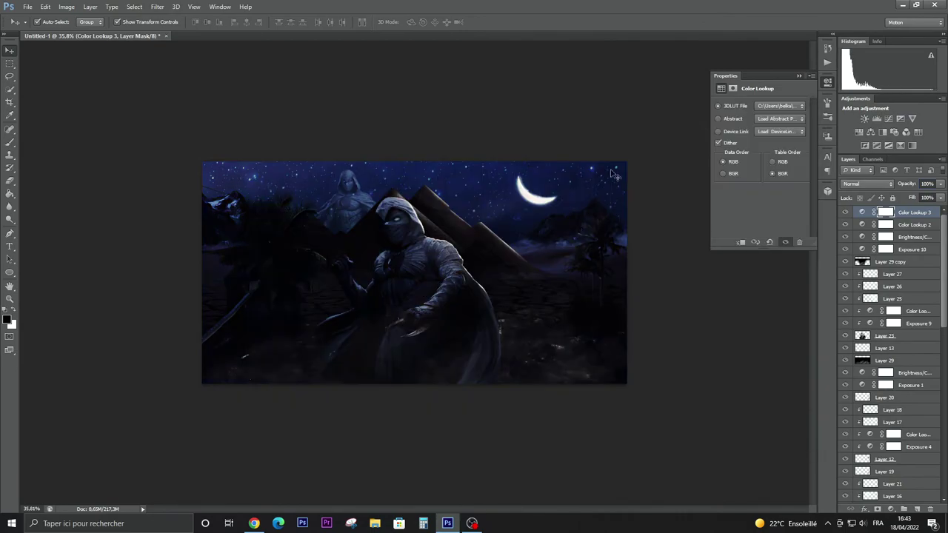
click(779, 105)
click(778, 116)
double_click(348, 148)
Audition more 3D LUT files on the second Color Lookup layer for a bluish grade
click(788, 107)
click(778, 116)
double_click(340, 160)
click(780, 106)
click(778, 116)
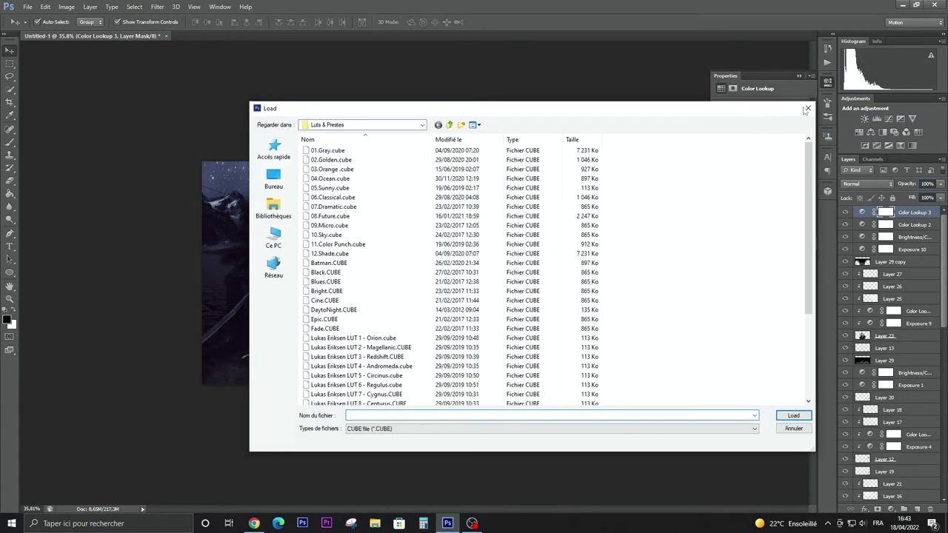
double_click(398, 190)
click(779, 106)
click(777, 116)
double_click(392, 236)
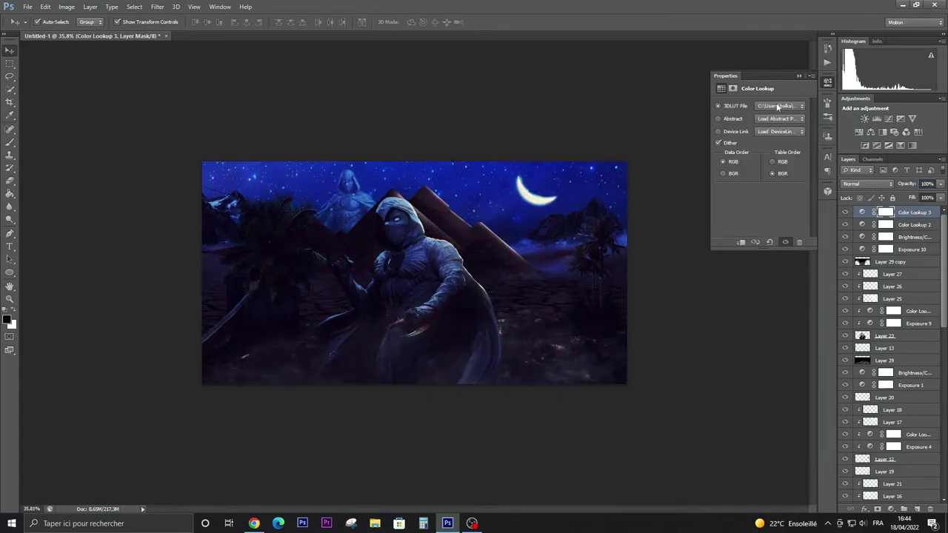
click(780, 106)
click(778, 116)
double_click(356, 234)
Try three further LUT grades to settle the cool teal-blue look
click(780, 106)
click(778, 117)
double_click(361, 281)
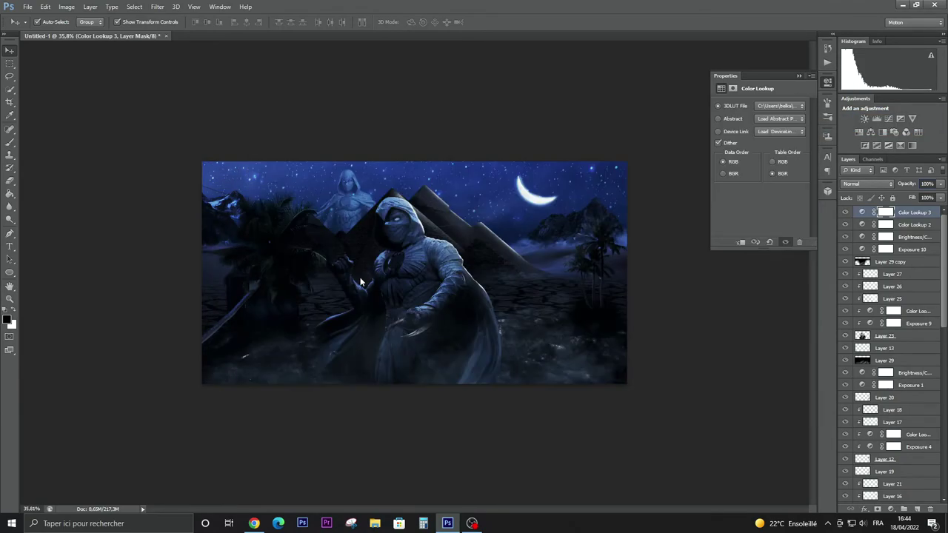
click(780, 106)
click(777, 116)
double_click(377, 248)
click(780, 106)
click(777, 116)
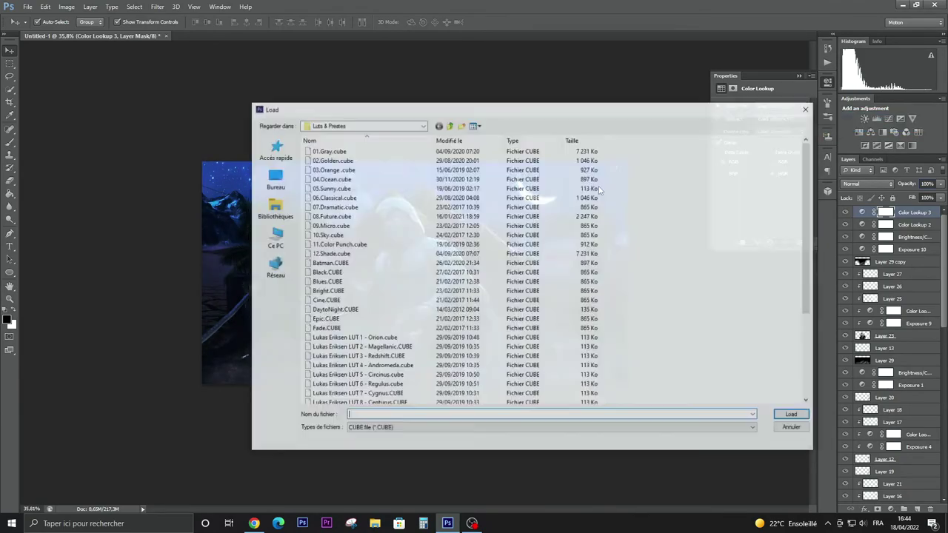
double_click(352, 265)
Add an Exposure adjustment, raise exposure to +1.36 and lower gamma slightly
click(900, 118)
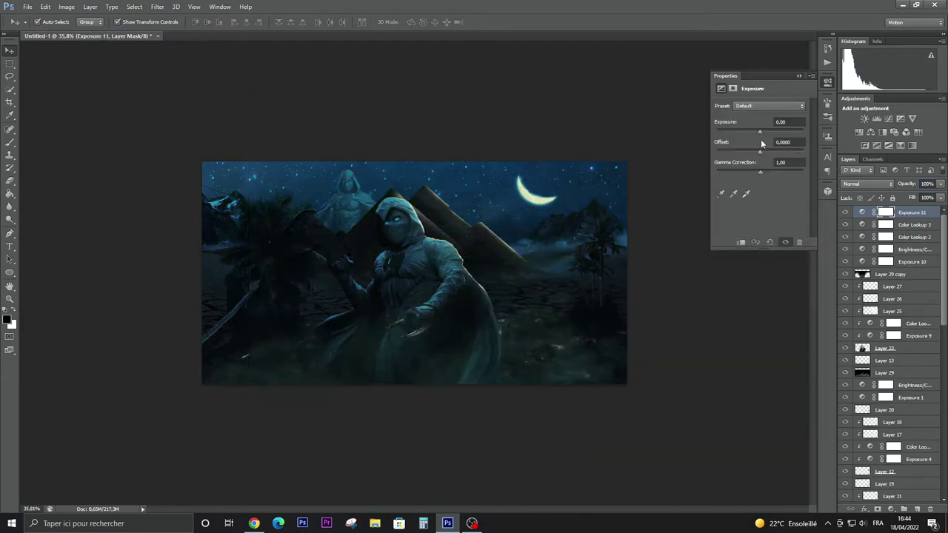
drag(759, 131, 761, 130)
drag(759, 170, 762, 171)
drag(762, 132, 768, 132)
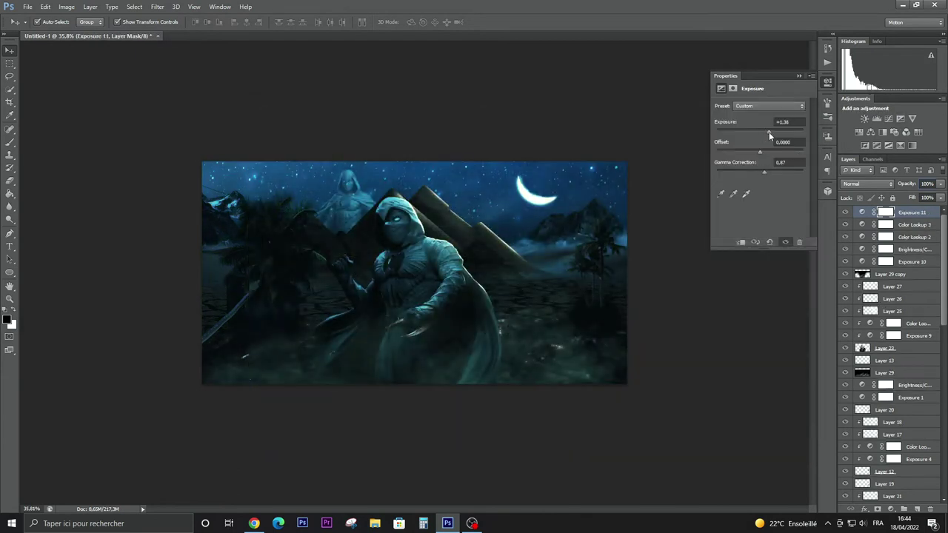
Set the Color Lookup 3 layer's opacity to 84%
key(alt+bracketleft)
key(2)
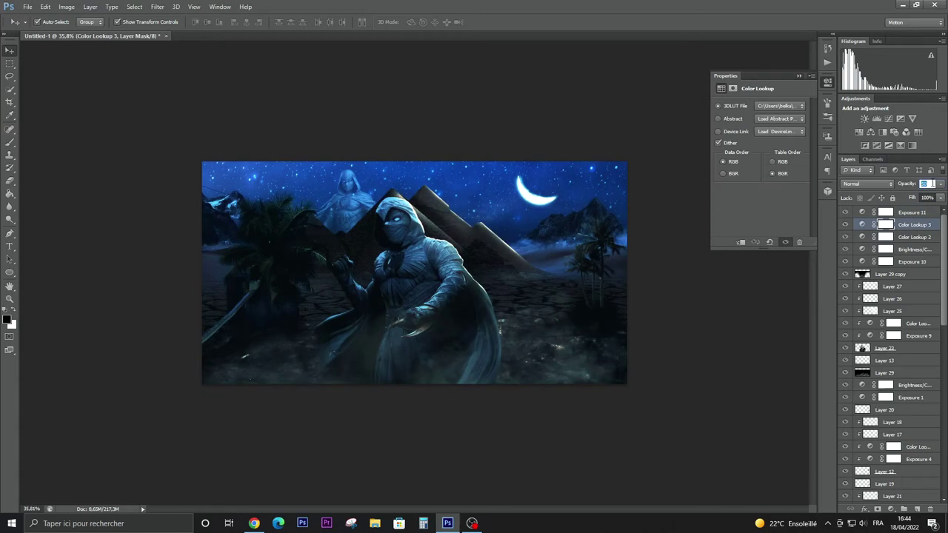
drag(939, 184, 936, 197)
click(311, 74)
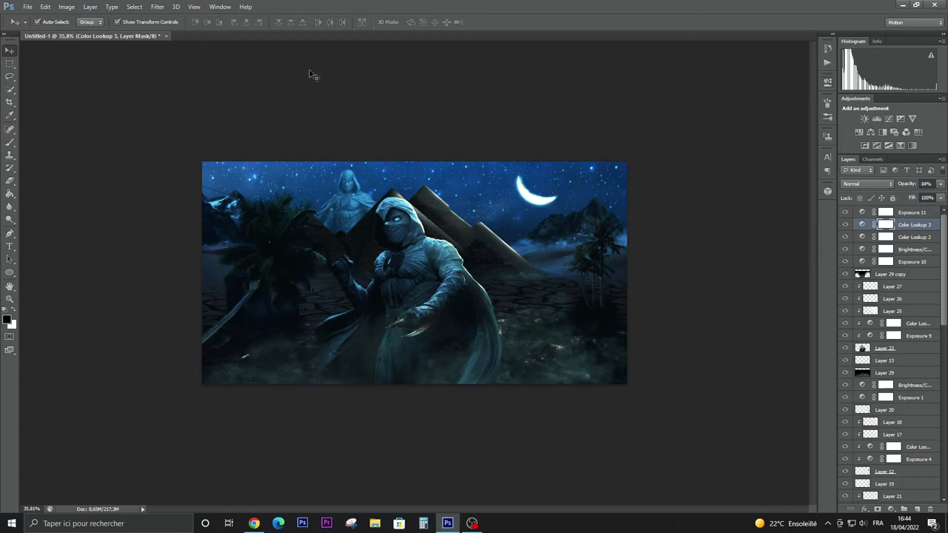
click(28, 7)
Add a Brightness/Contrast adjustment on top with brightness and contrast at 16
click(876, 119)
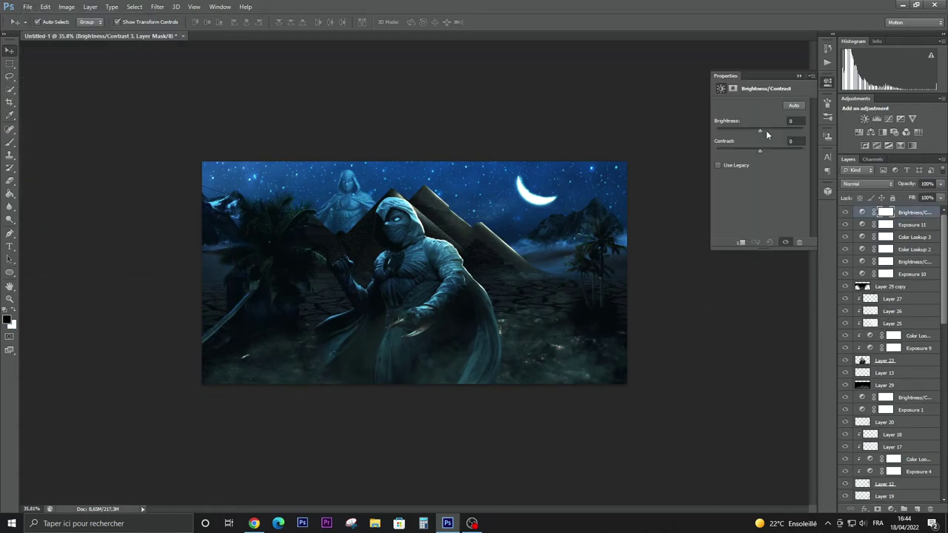
drag(763, 130, 764, 132)
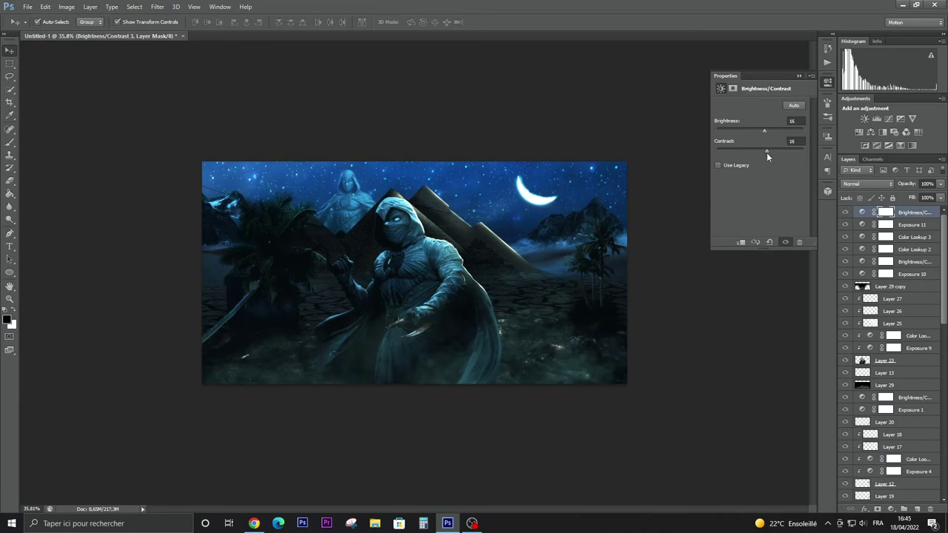
click(233, 68)
click(27, 7)
key(Escape)
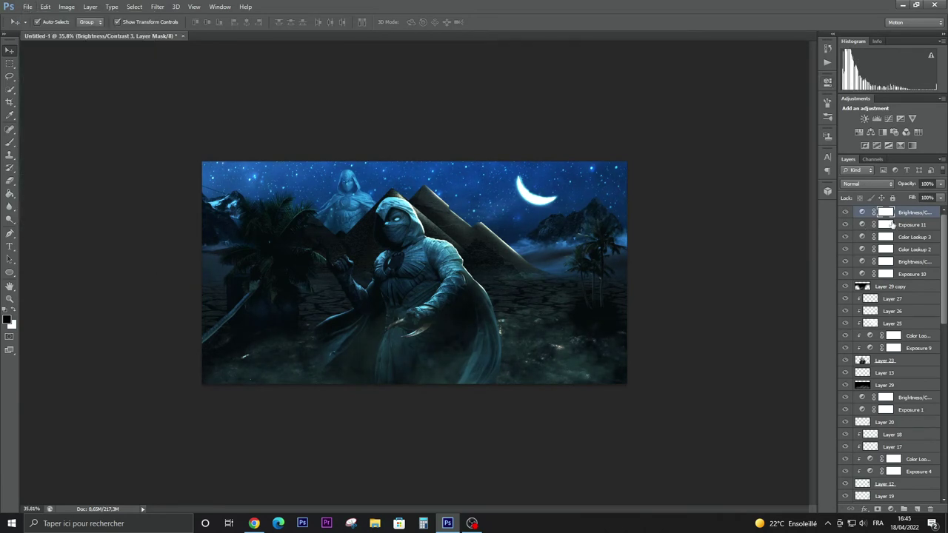
Paint the Exposure 11 mask over the moon with an enlarged brush at 50% opacity and flow
key(b)
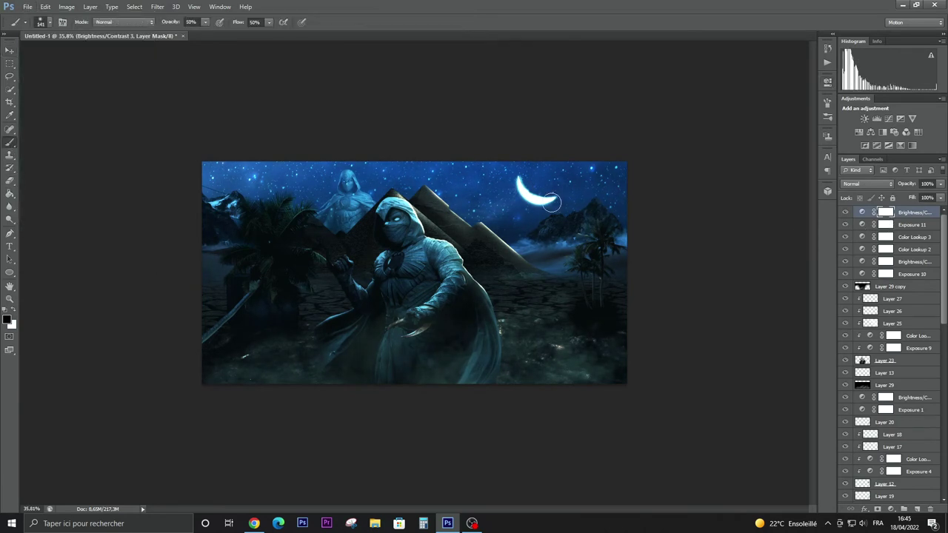
key(shift+0)
key(alt+bracketleft)
drag(518, 181, 555, 204)
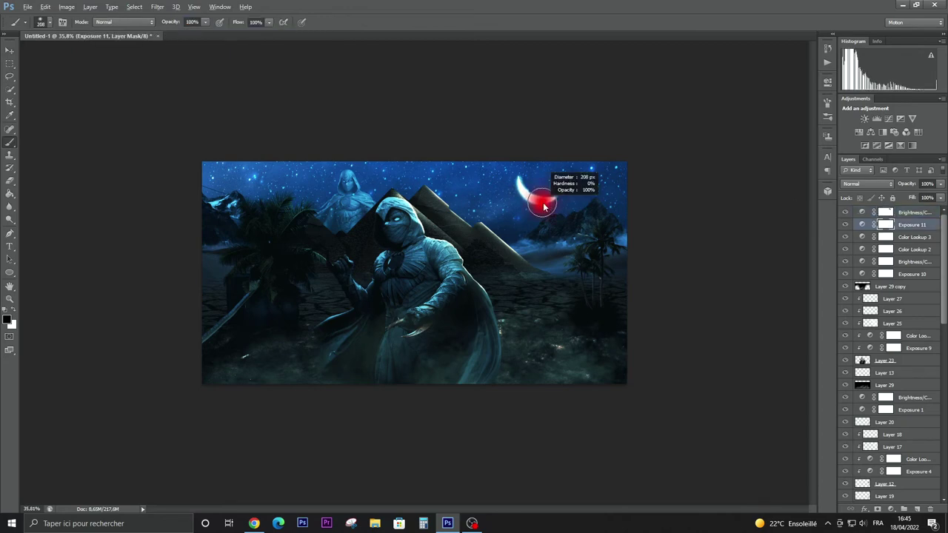
key(ctrl+plus)
key(5)
key(shift+5)
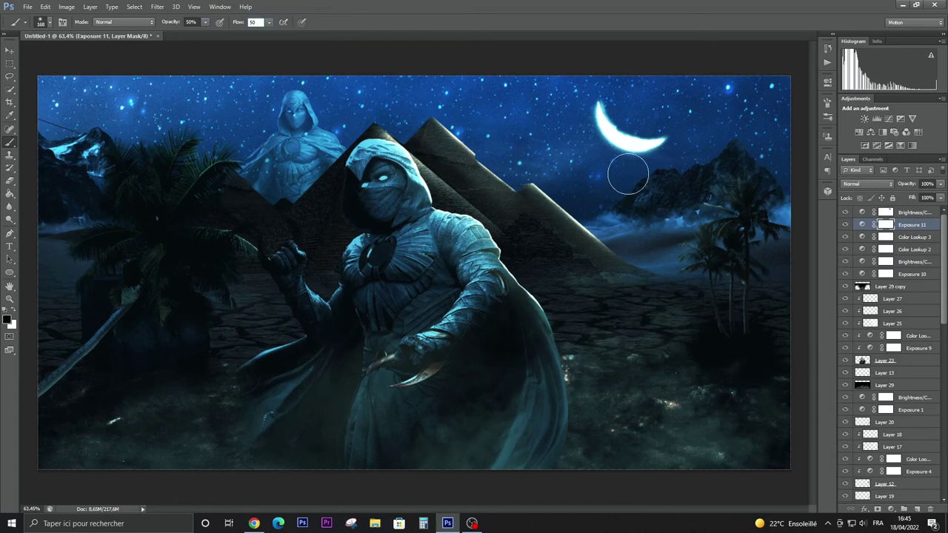
Select Color Lookup 3, Color Lookup 2, Brightness/Contrast 2 and Exposure 10 adjustments in turn
click(886, 237)
click(856, 249)
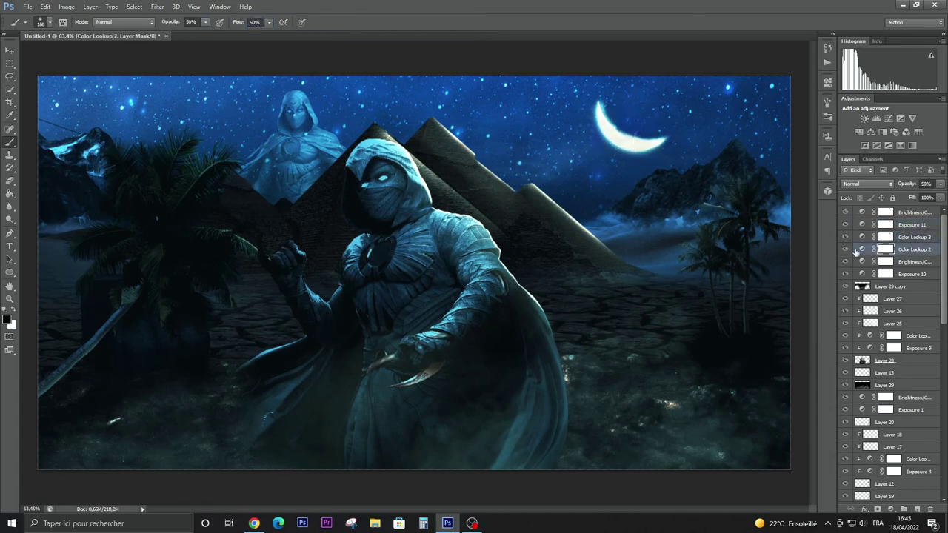
click(887, 262)
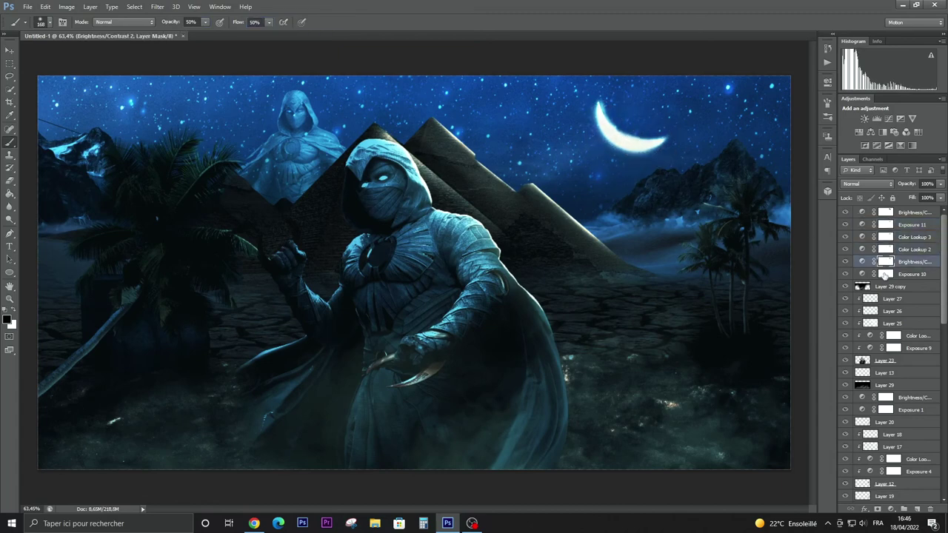
click(886, 274)
click(893, 261)
Step up through the Color Lookup 3, Exposure 11 and Brightness/Contrast 3 adjustment masks
key(alt+bracketright)
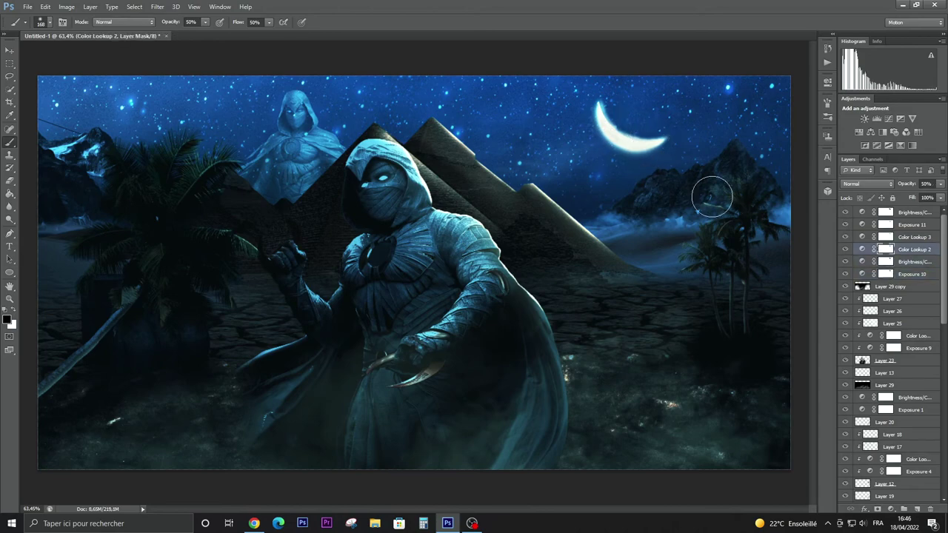
scroll(650, 137, up, 3)
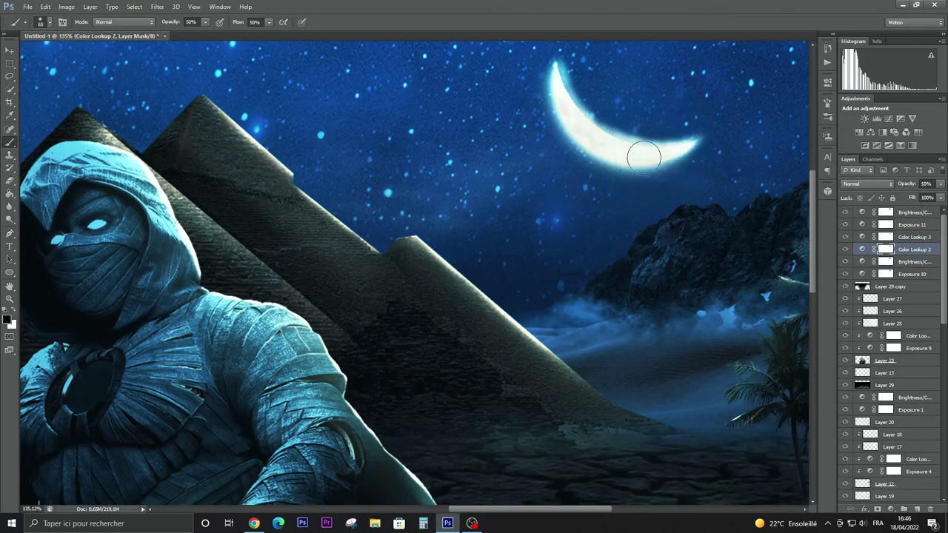
key(alt+bracketright)
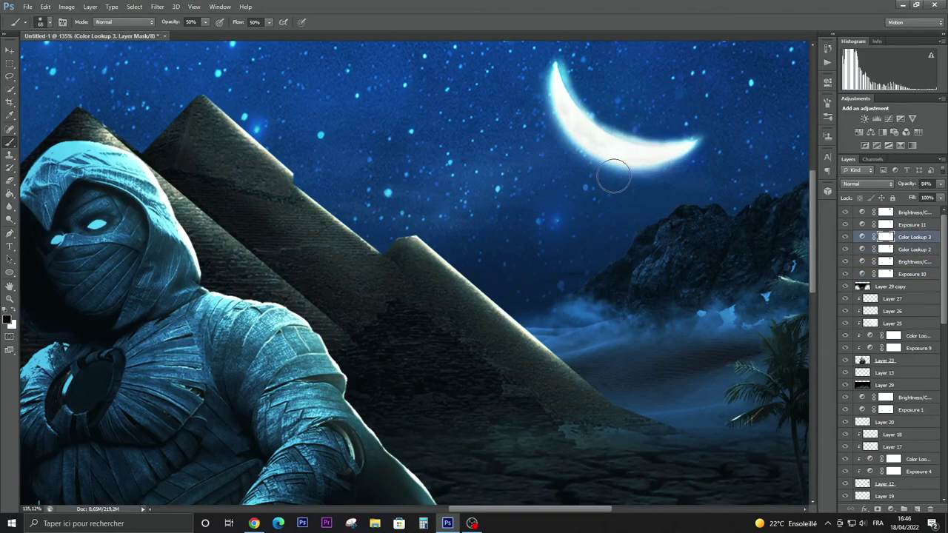
key(alt+bracketright)
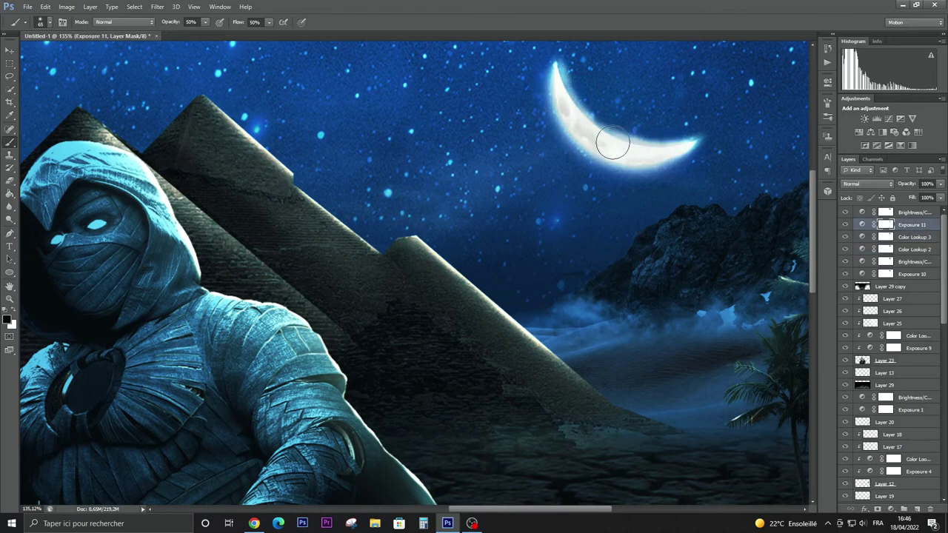
scroll(612, 143, down, 2)
scroll(613, 143, down, 2)
key(alt+bracketright)
scroll(633, 133, up, 4)
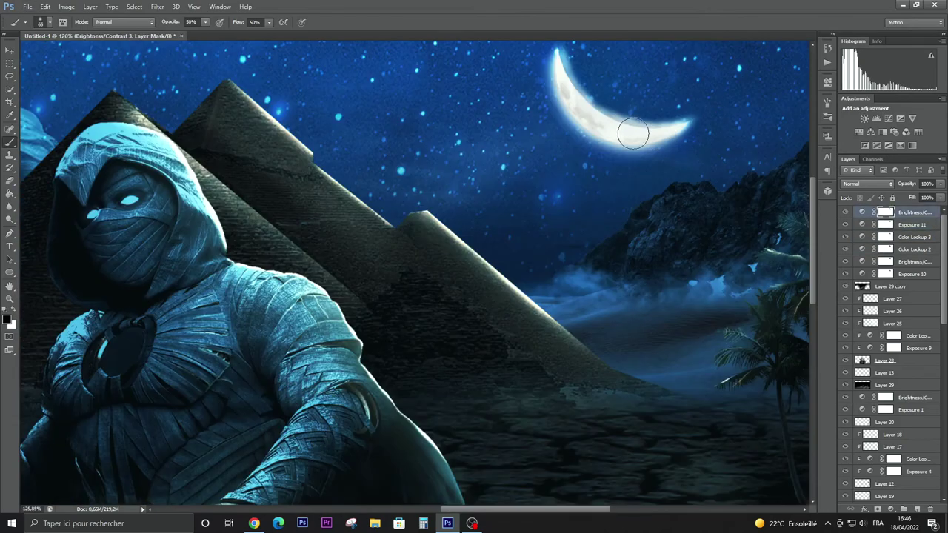
scroll(572, 161, down, 3)
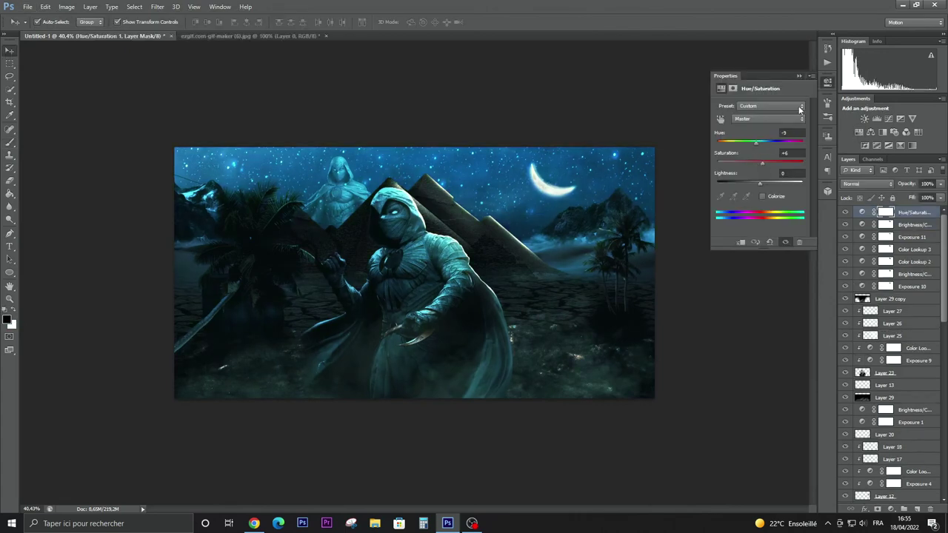
Delete the trial Hue/Saturation adjustment and add empty Layer 30 above Layer 13
click(799, 77)
drag(911, 211, 917, 511)
click(917, 511)
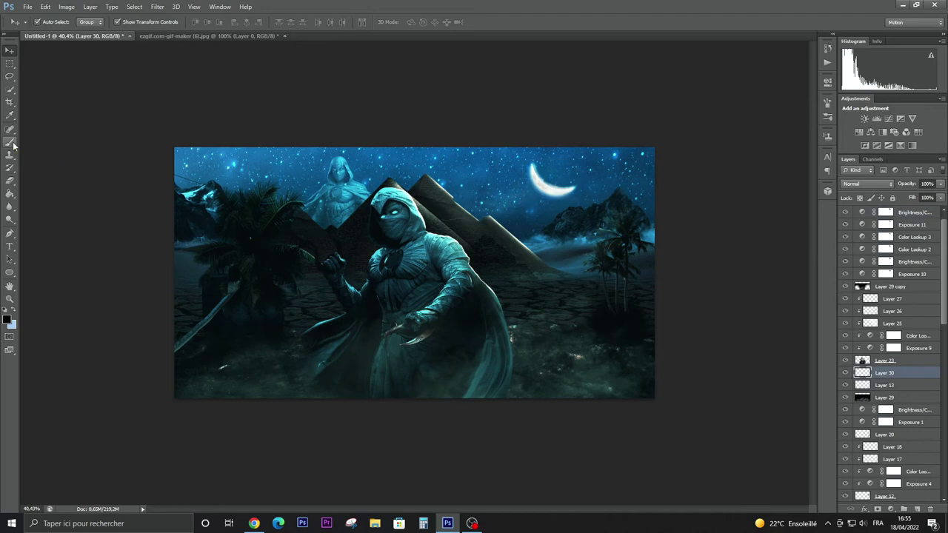
click(38, 106)
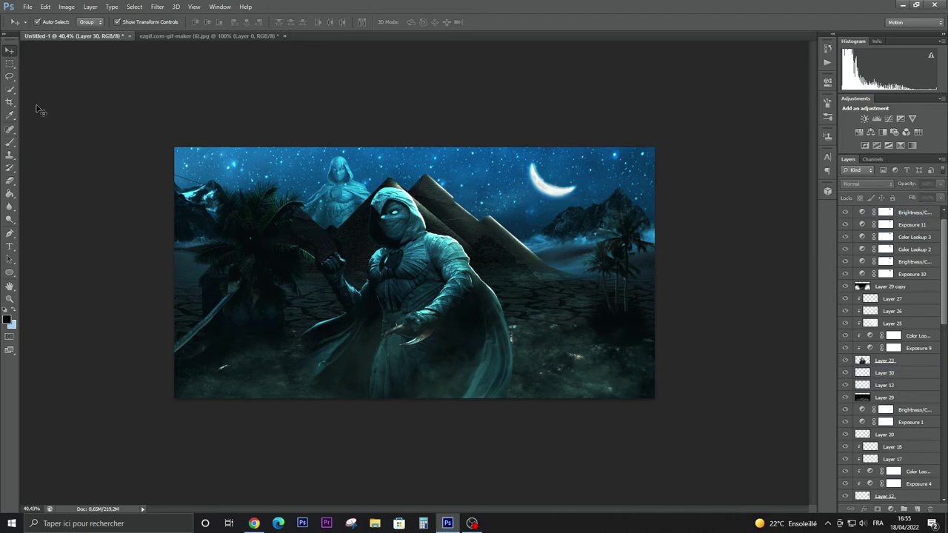
scroll(887, 385, down, 2)
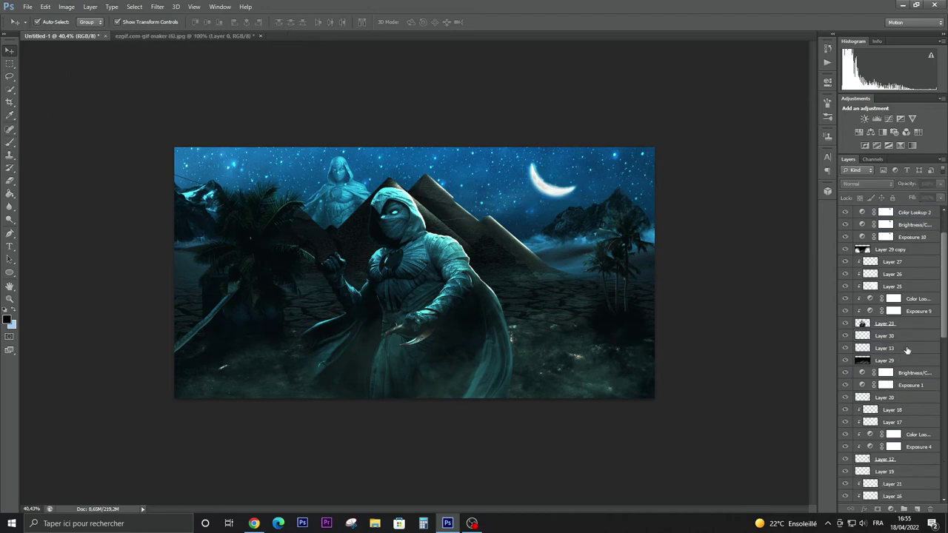
Add a new empty Layer 31 above Layer 27 for the crescent darts
click(908, 267)
click(916, 511)
key(p)
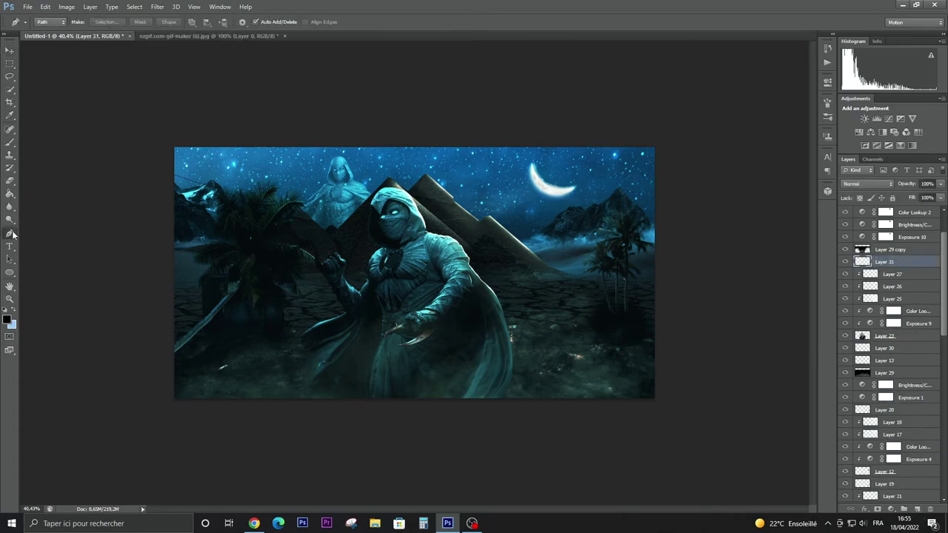
scroll(326, 237, up, 1)
scroll(326, 238, up, 1)
scroll(260, 226, up, 3)
scroll(258, 150, up, 4)
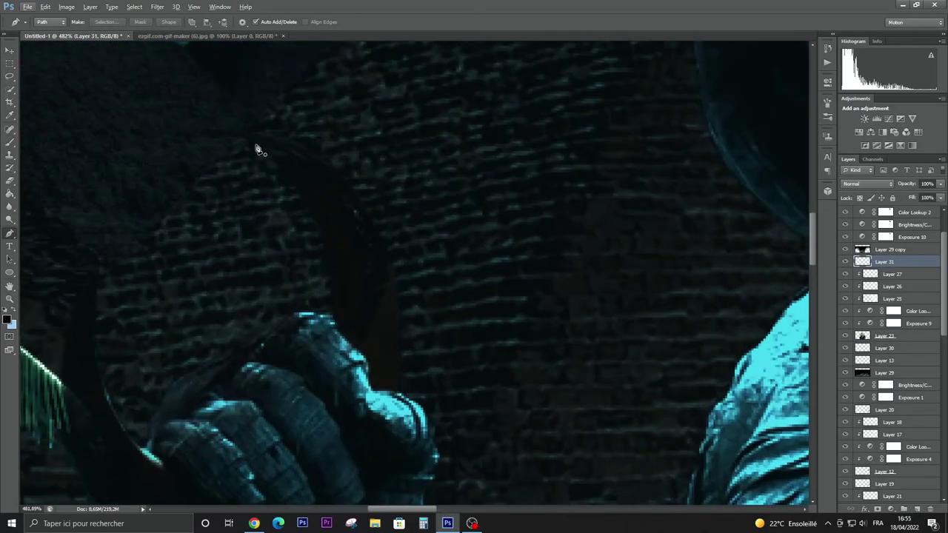
Trace a curved pen path around the crescent dart in the raised hand
drag(400, 393, 391, 437)
scroll(385, 311, down, 3)
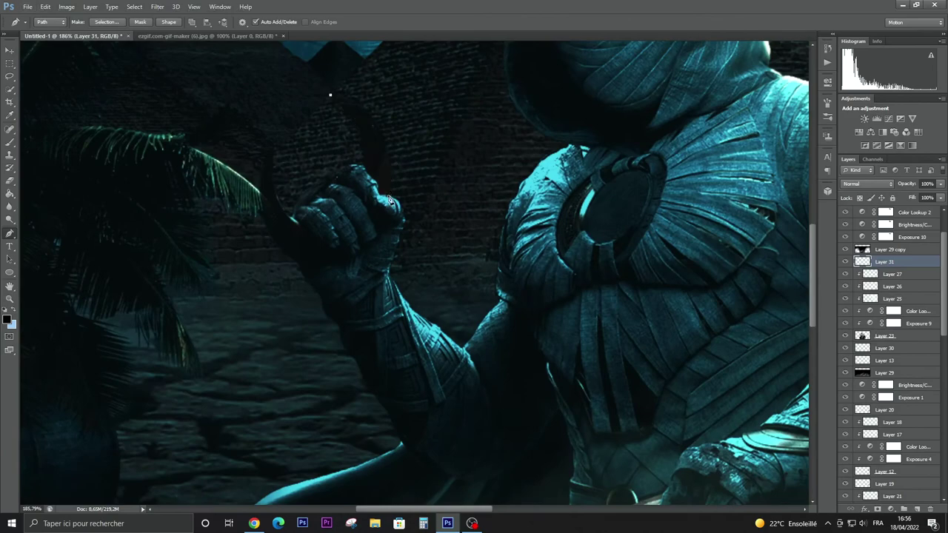
drag(385, 226, 380, 295)
scroll(392, 198, up, 4)
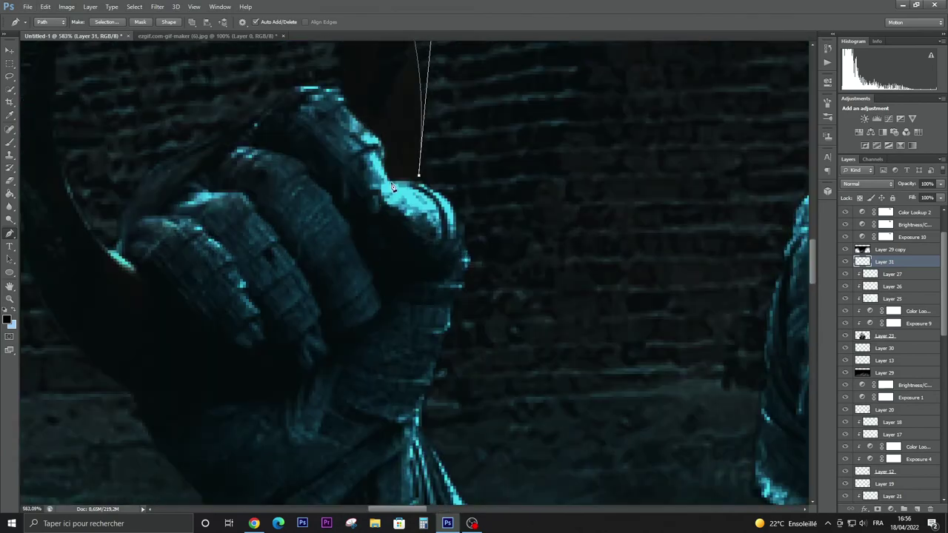
scroll(344, 90, down, 2)
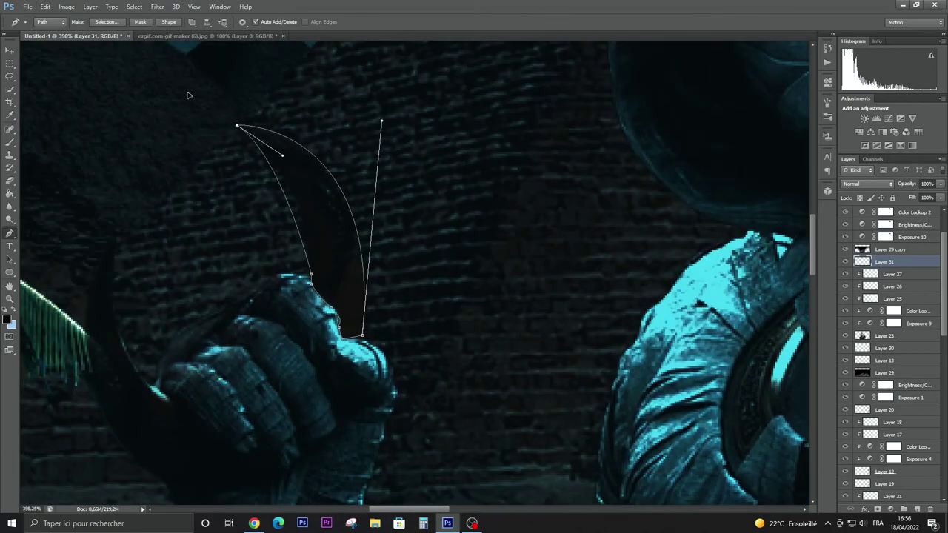
scroll(349, 125, up, 1)
drag(342, 308, 396, 401)
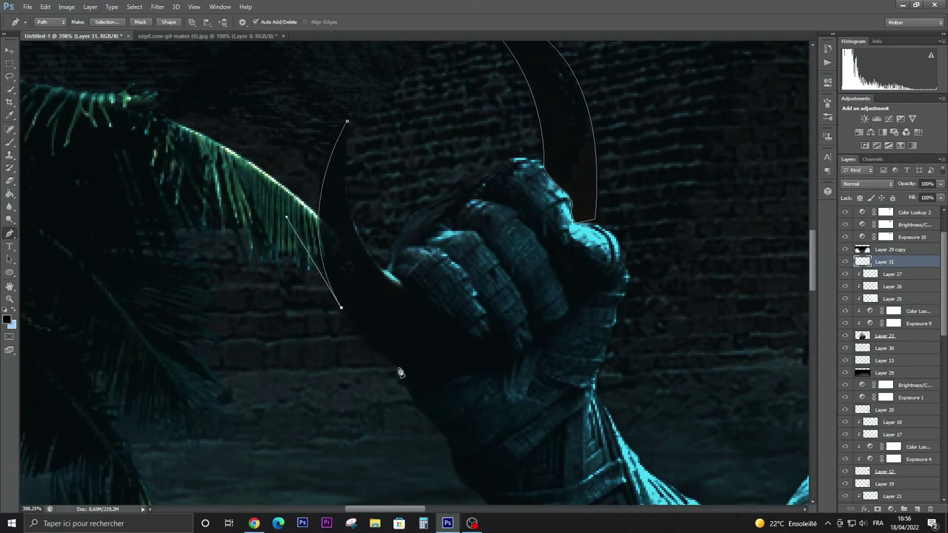
drag(518, 357, 659, 306)
alt+click(518, 356)
Outline the belt dart and lower blade with a closed path and load it as a selection
scroll(522, 360, up, 2)
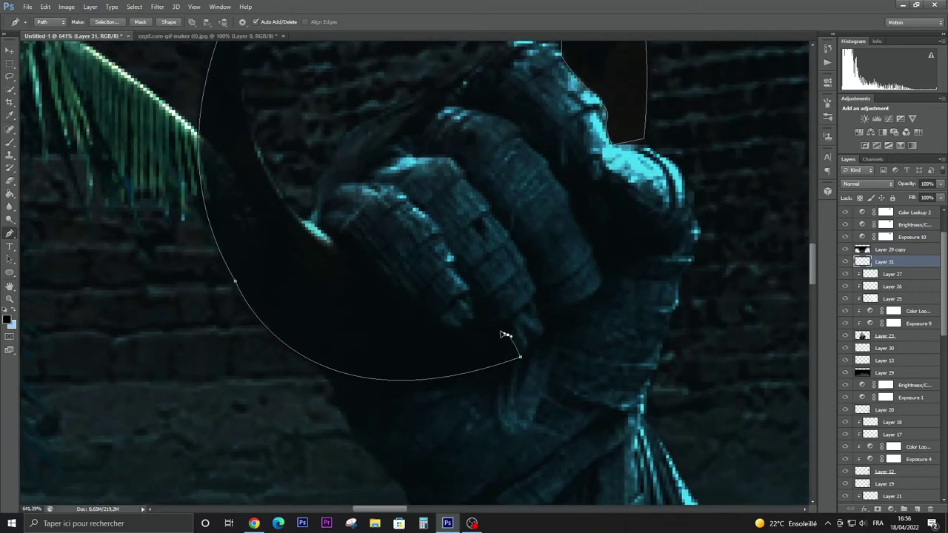
scroll(253, 174, down, 3)
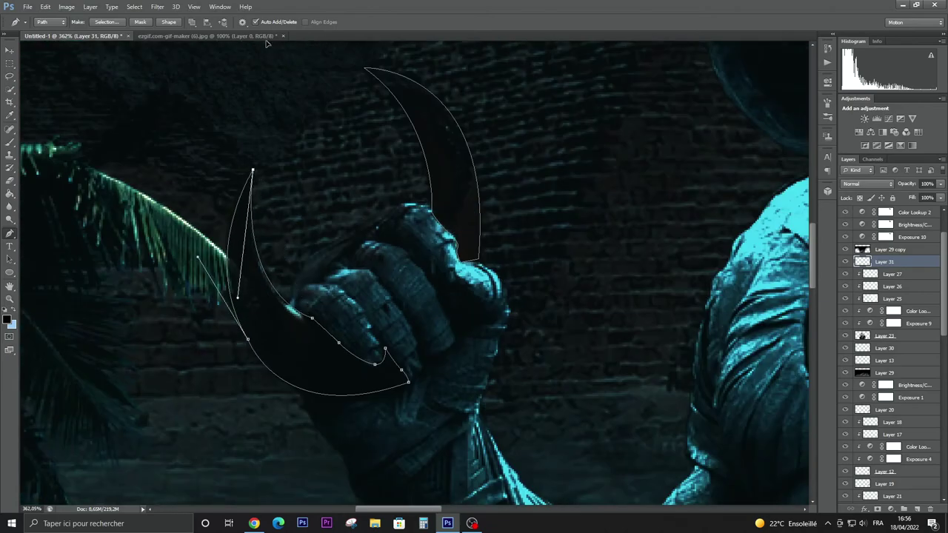
scroll(258, 81, down, 1)
scroll(330, 453, down, 3)
scroll(333, 411, up, 3)
scroll(333, 410, up, 2)
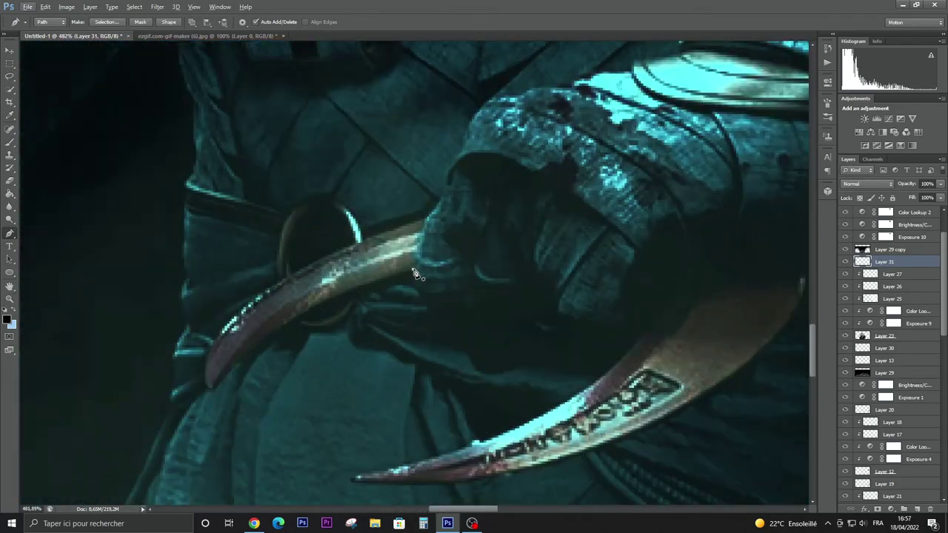
drag(212, 387, 178, 463)
drag(286, 281, 397, 218)
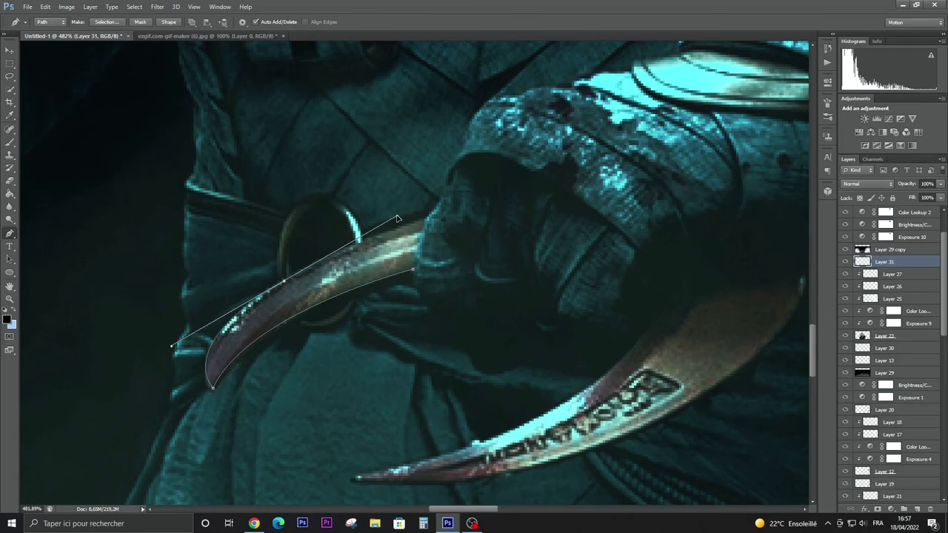
scroll(444, 281, down, 1)
scroll(481, 292, right, 3)
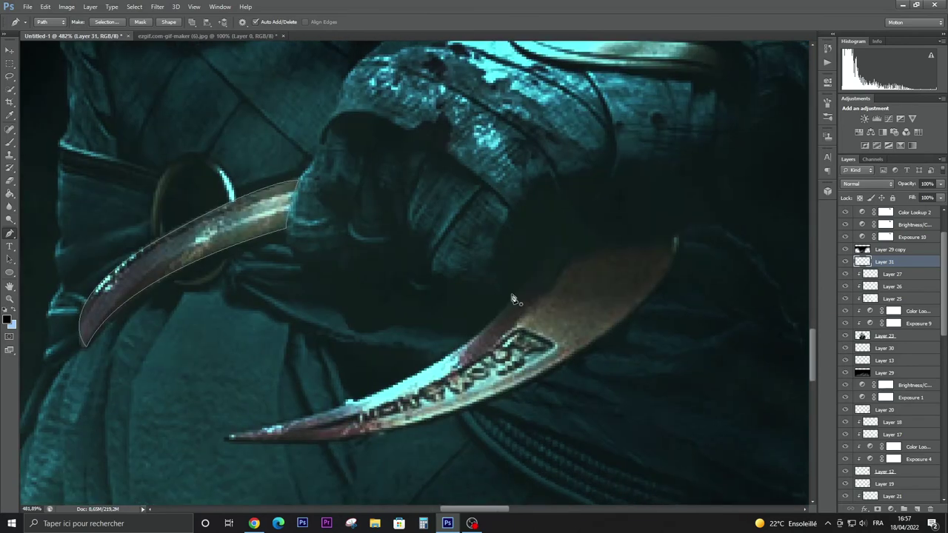
click(545, 377)
drag(226, 440, 130, 423)
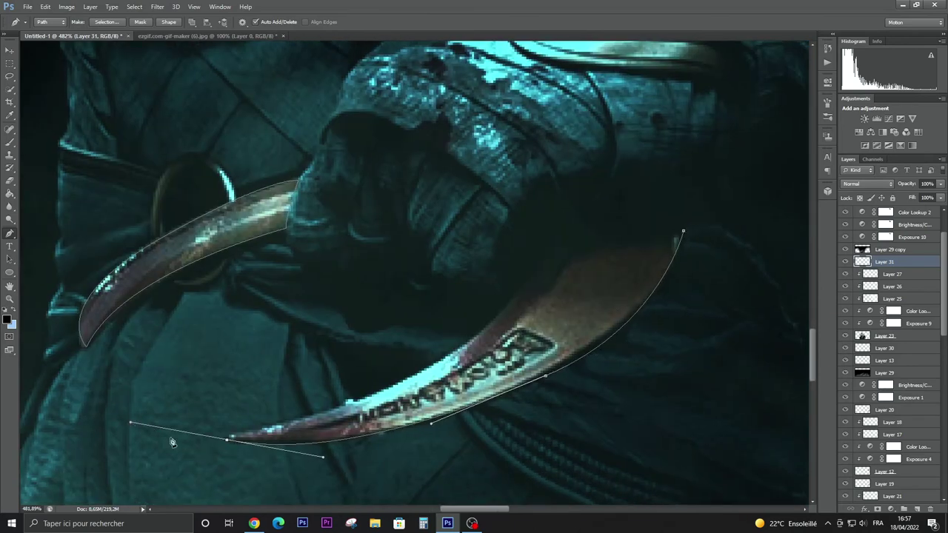
drag(520, 291, 607, 191)
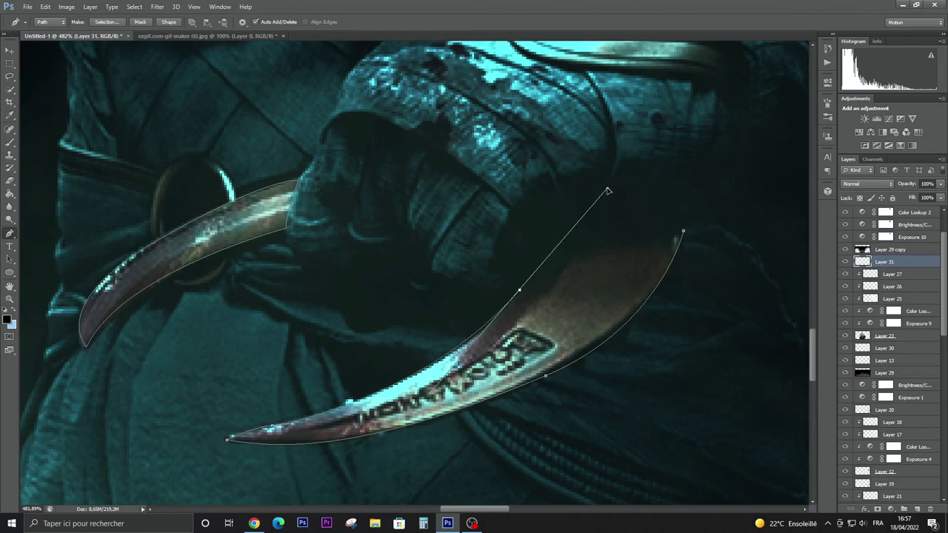
click(681, 234)
key(ctrl+Return)
key(ctrl+0)
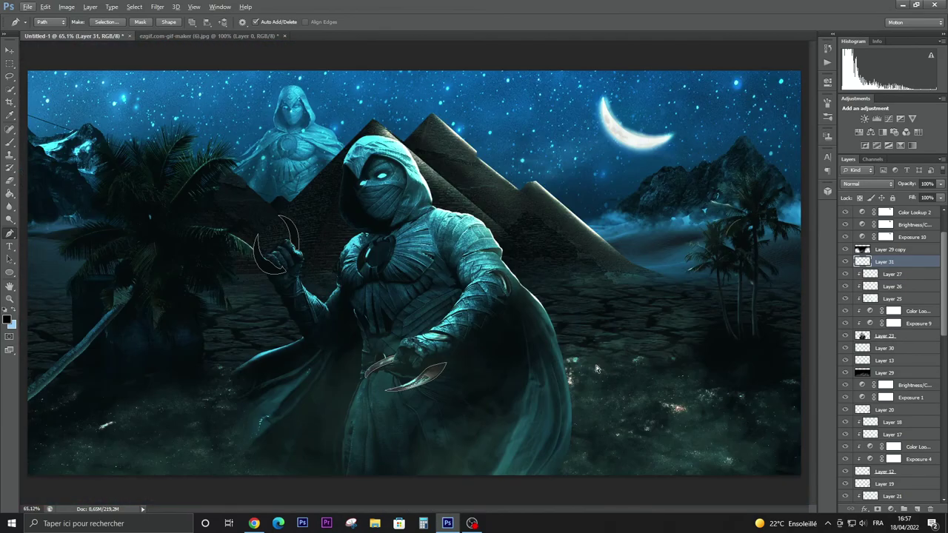
Fill both crescent selections with white and deselect
click(10, 193)
click(8, 319)
click(558, 193)
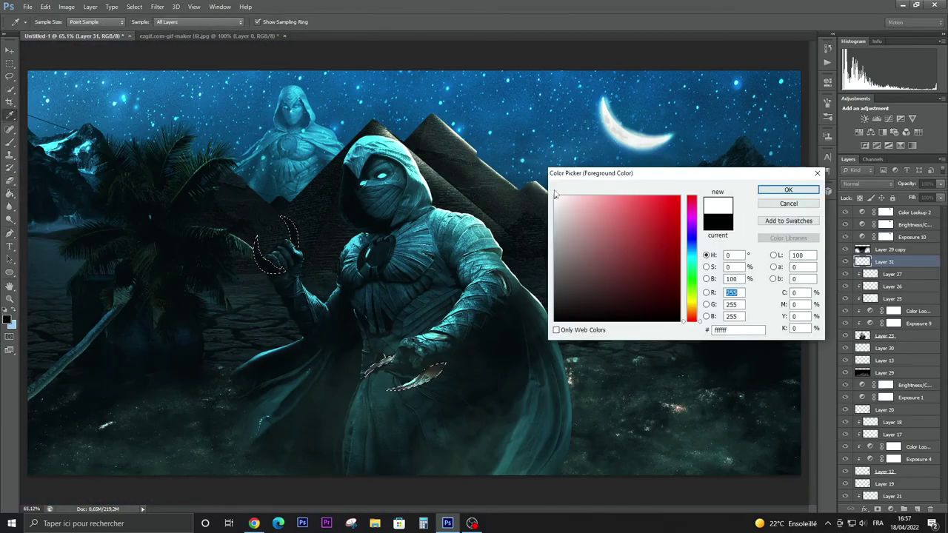
click(787, 189)
click(435, 378)
key(ctrl+d)
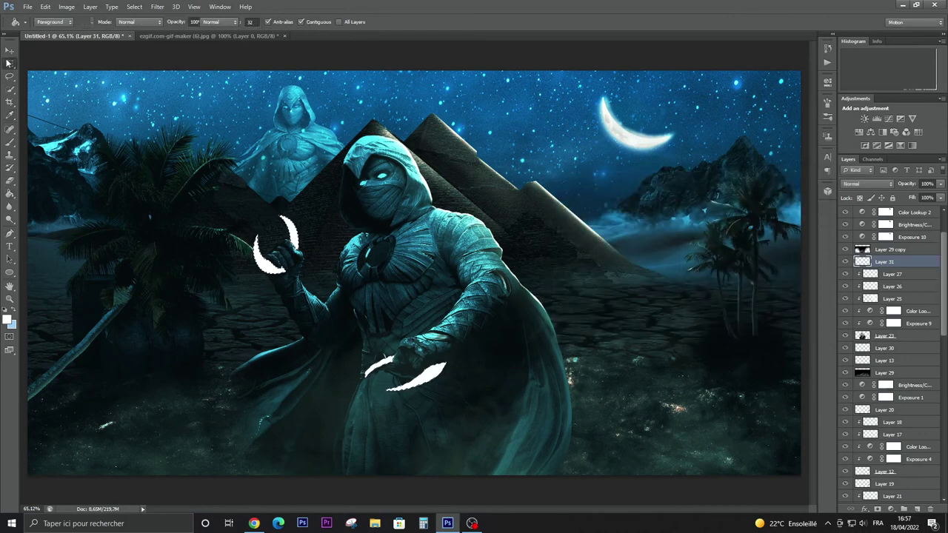
Give the crescents layer a pale Outer Glow layer style
click(9, 50)
double_click(924, 262)
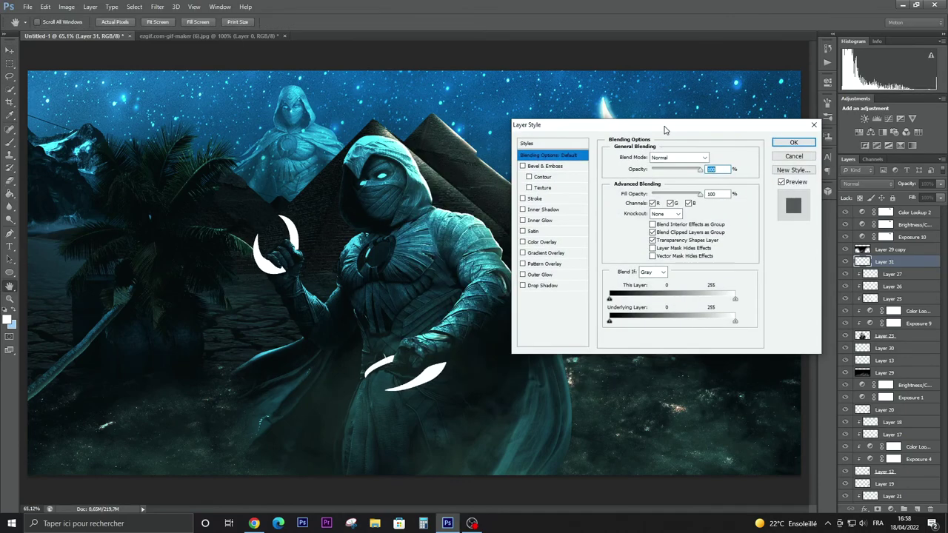
click(540, 275)
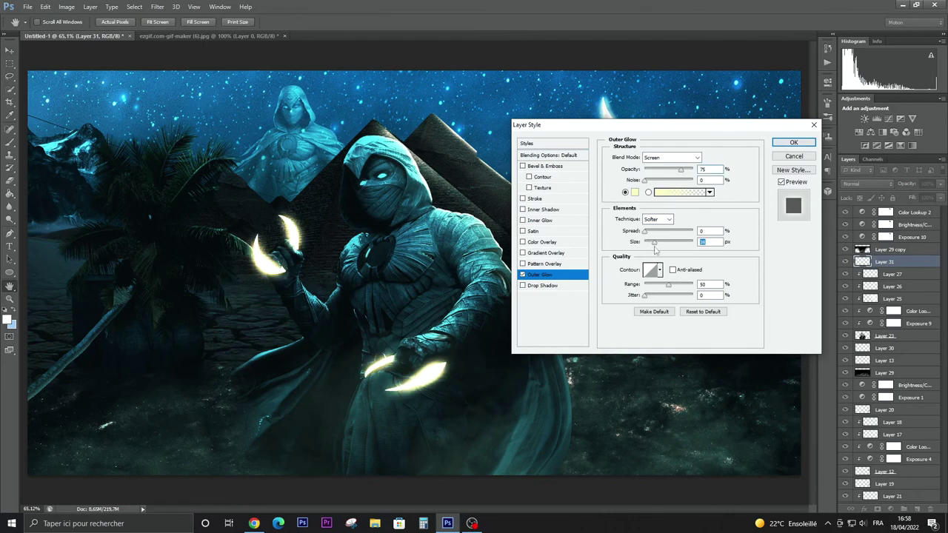
click(681, 191)
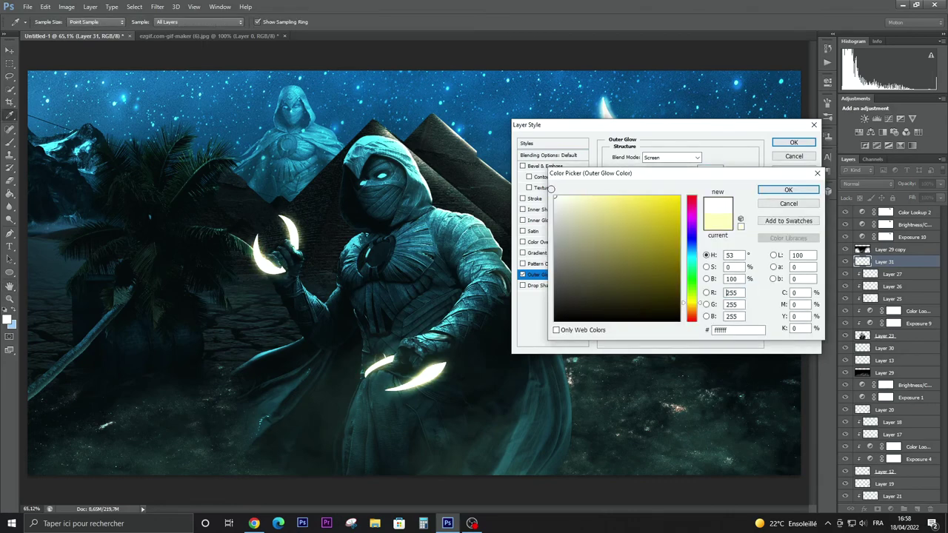
click(787, 190)
click(793, 142)
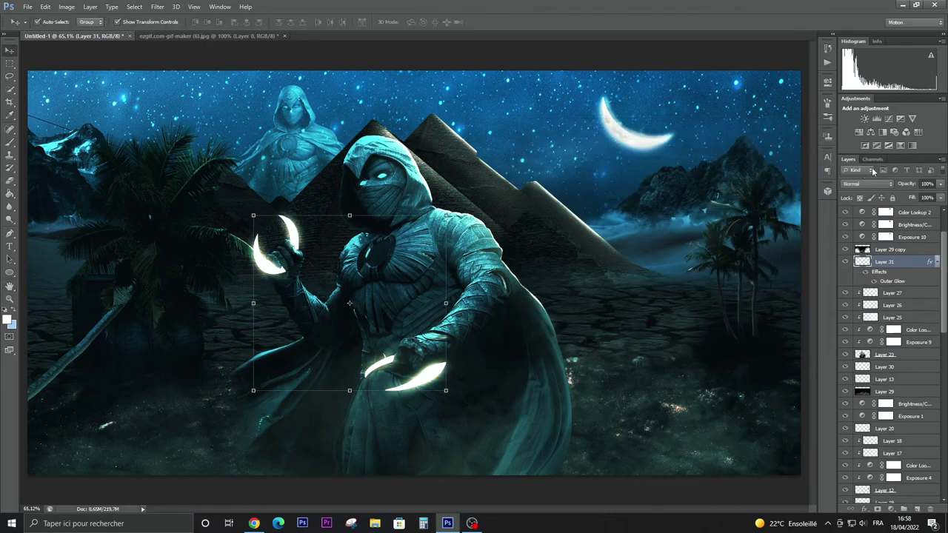
Keep the crescents layer at Normal blending and duplicate it for extra brightness
click(870, 183)
click(870, 285)
click(868, 183)
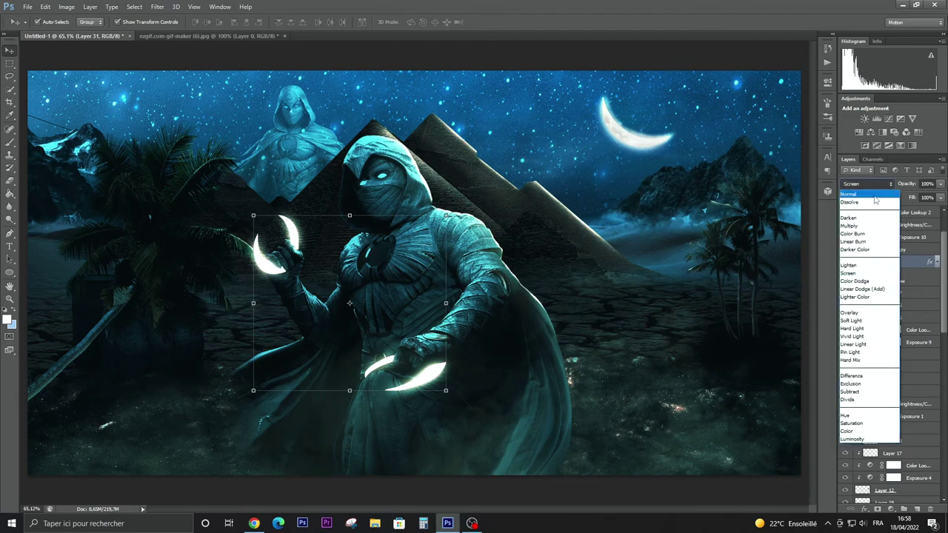
click(863, 191)
key(ctrl+j)
double_click(916, 289)
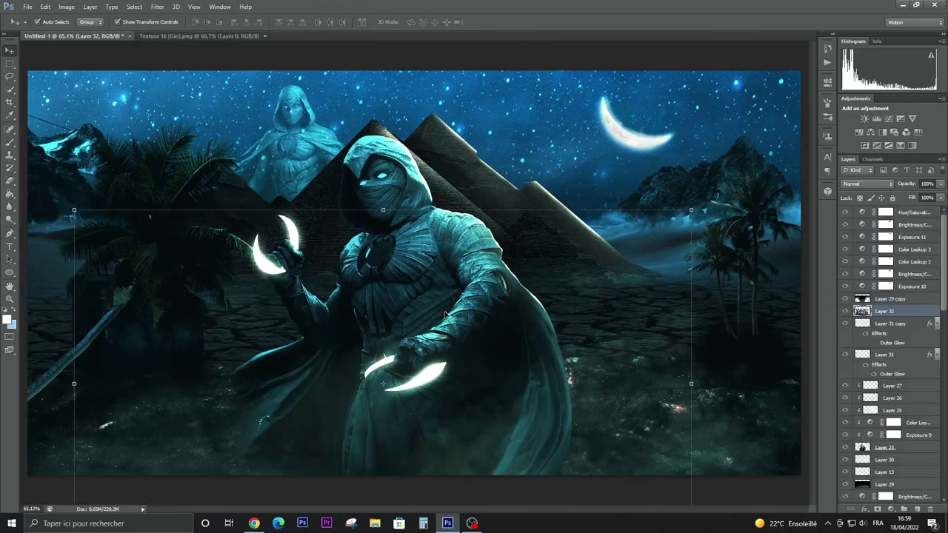
Bring in the Textura 16 marble texture, clip it to the crescents and scale it over the lower blade
drag(479, 202, 444, 313)
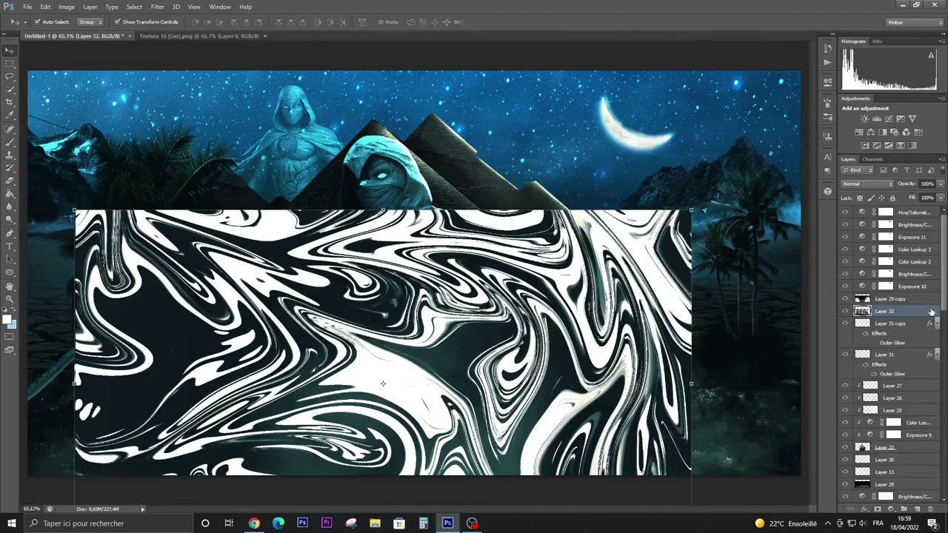
alt+click(895, 318)
key(ctrl+t)
drag(691, 210, 194, 475)
drag(453, 356, 454, 356)
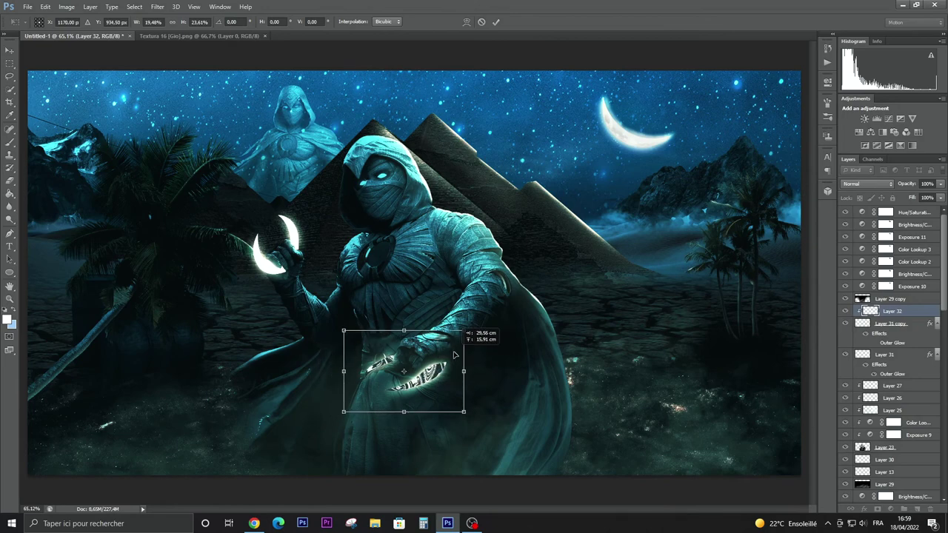
key(Return)
Apply the Filter Gallery Chrome filter to the texture with adjusted detail
click(158, 7)
click(174, 41)
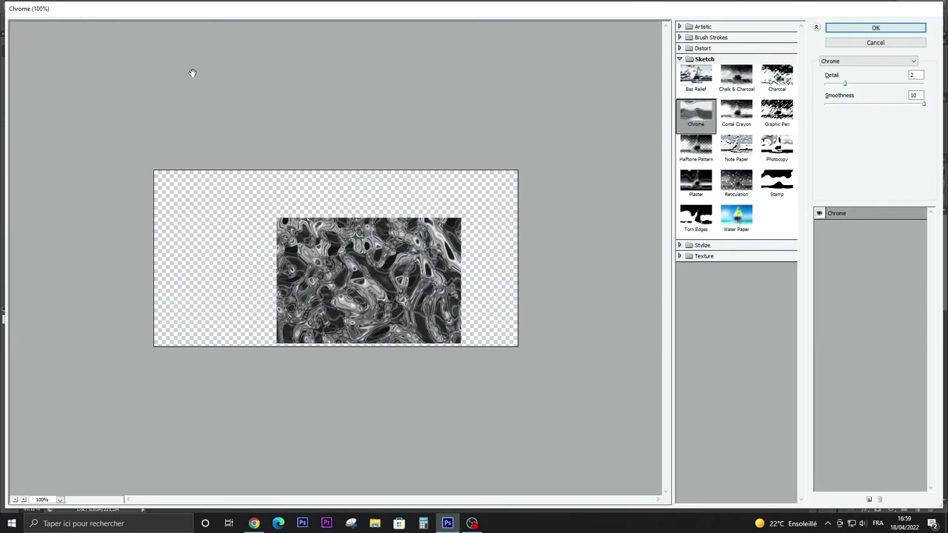
drag(857, 83, 876, 84)
click(875, 28)
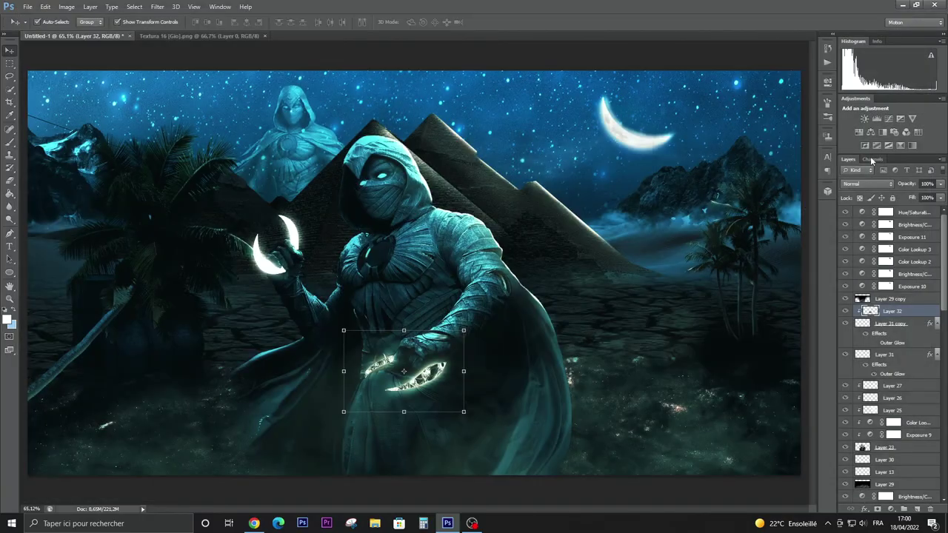
Try a dodge blend, revert the texture to Normal, and confirm its reduced fill
click(868, 184)
click(863, 282)
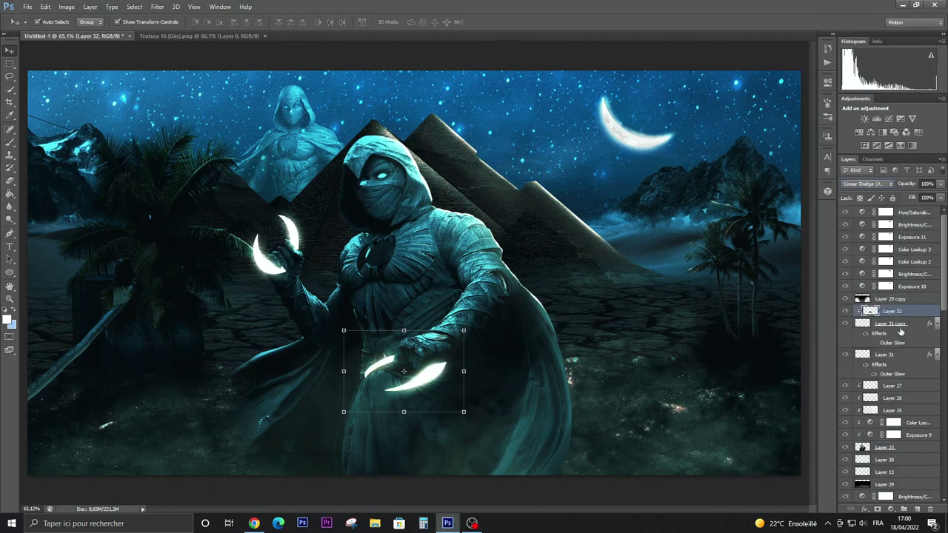
click(867, 184)
click(873, 194)
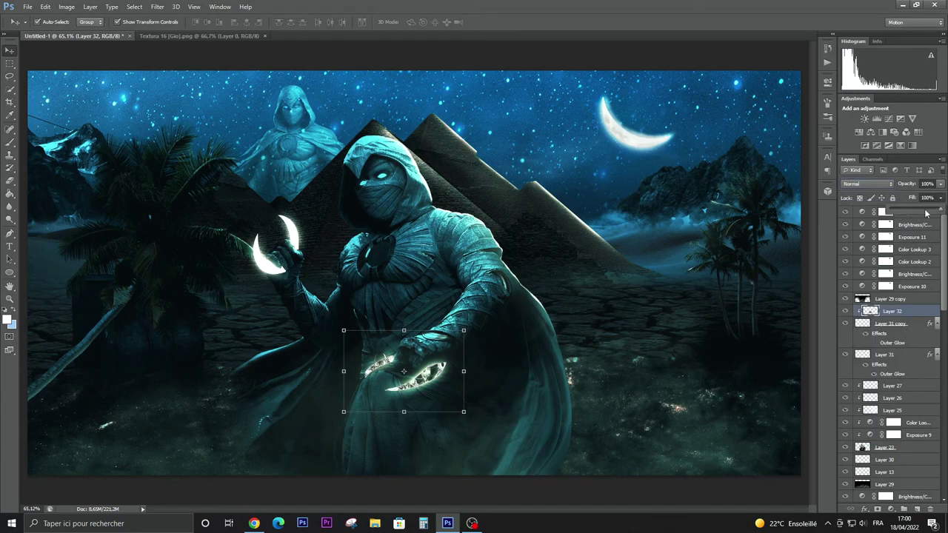
double_click(916, 316)
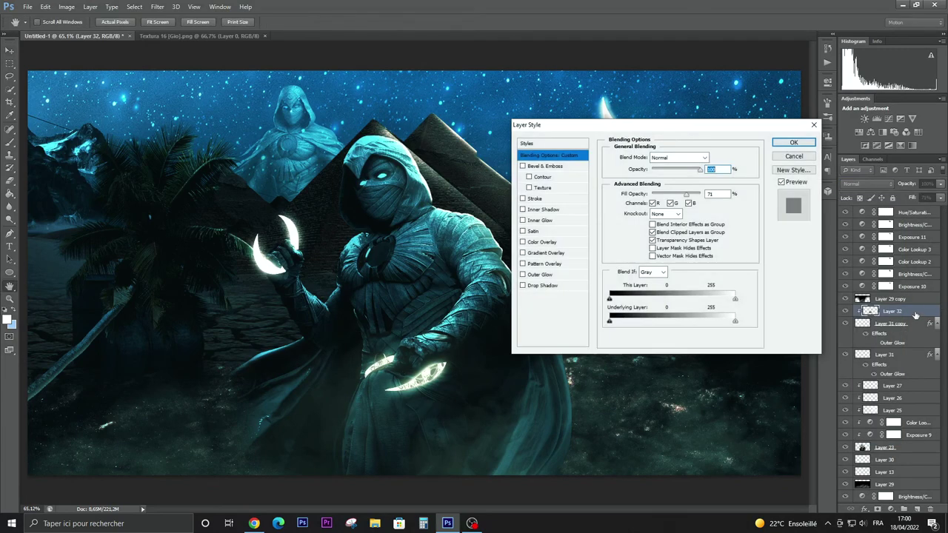
click(792, 158)
Duplicate the texture, move the copy onto the raised-hand crescent and clip it
key(ctrl+j)
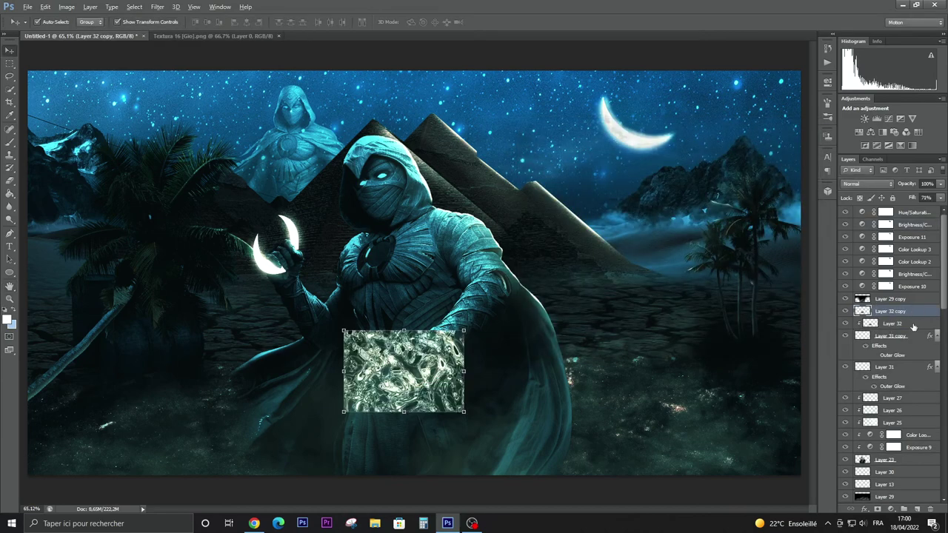
key(ctrl+t)
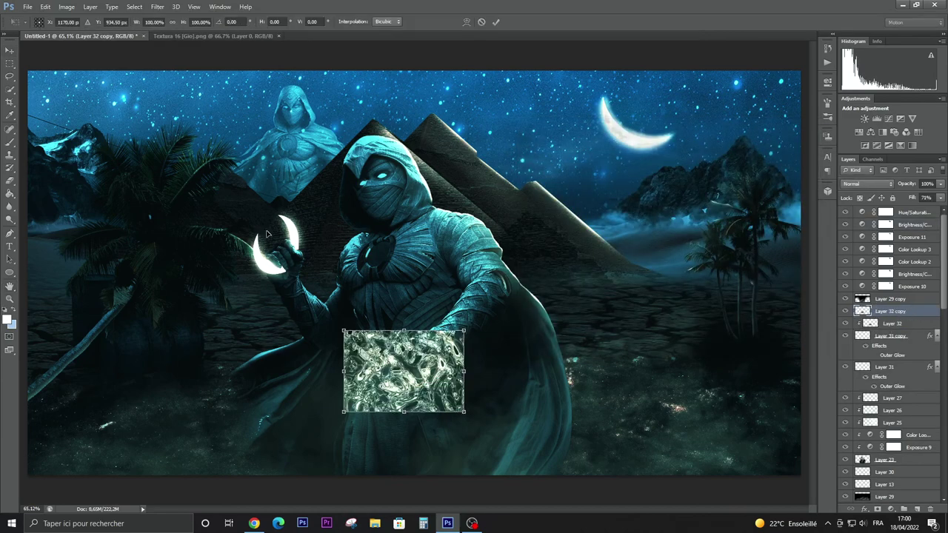
drag(456, 385, 318, 258)
key(Return)
alt+click(918, 317)
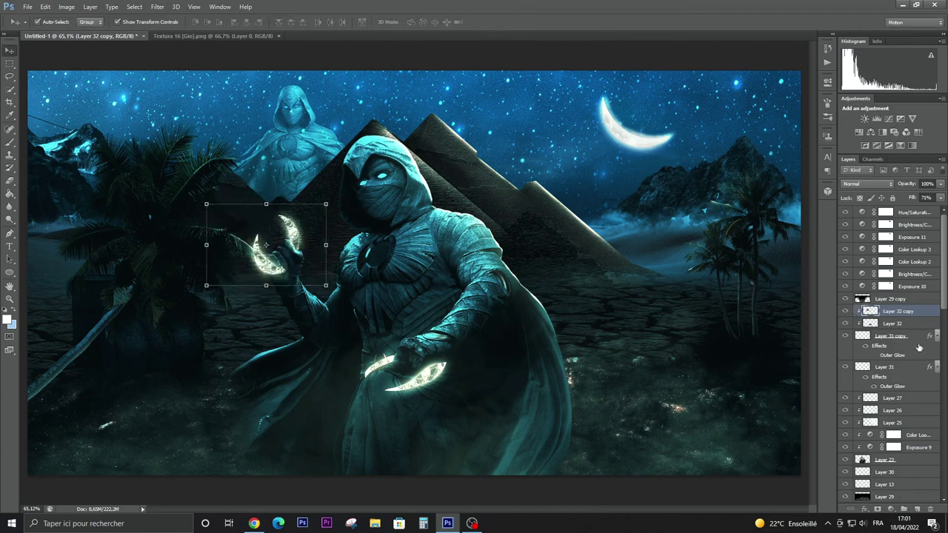
click(915, 372)
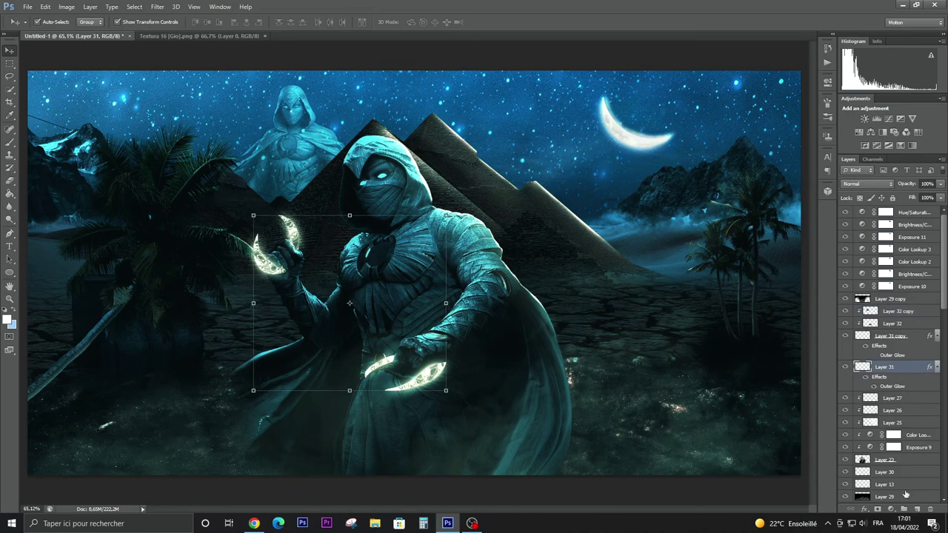
click(921, 315)
Sample a dark foreground colour with the Eyedropper
key(i)
click(7, 319)
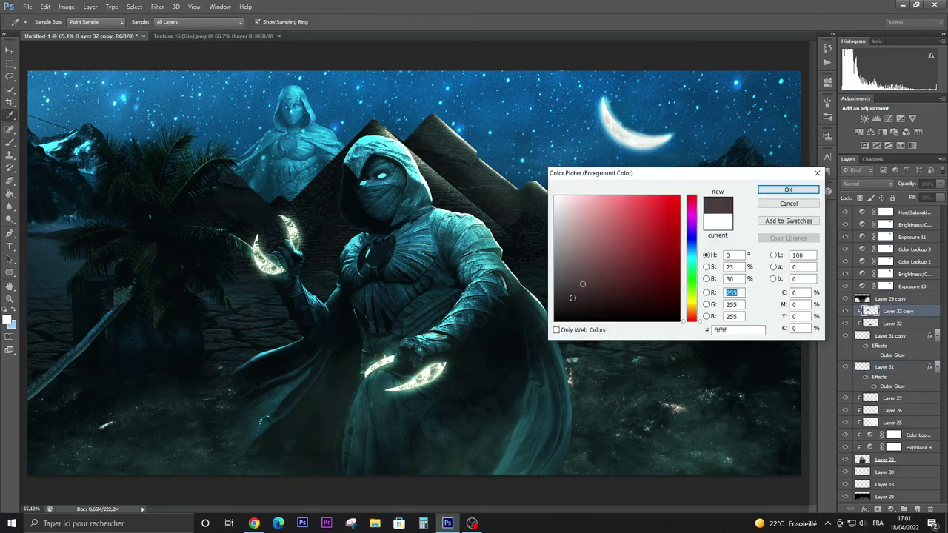
click(784, 190)
Add a new empty Layer 33 above the textures for shading
key(b)
scroll(415, 355, up, 5)
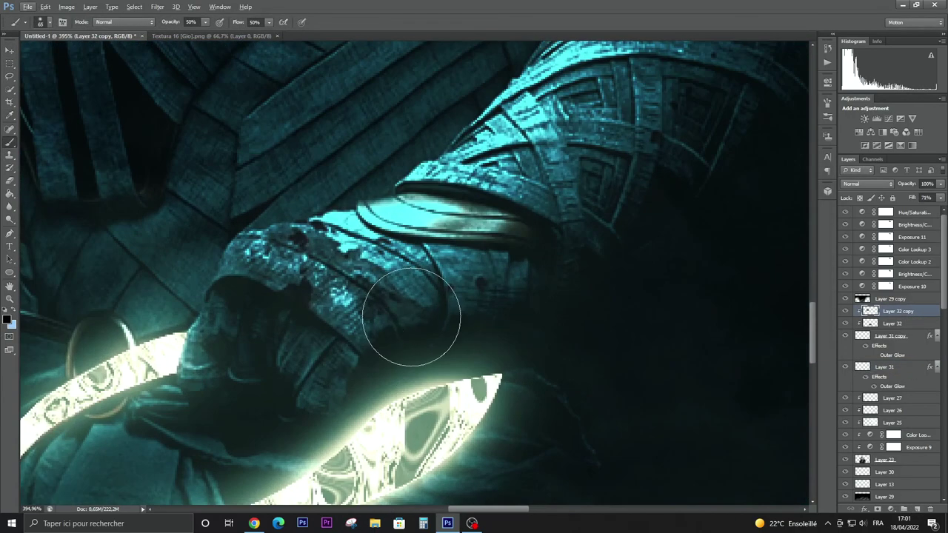
scroll(442, 325, up, 2)
click(916, 509)
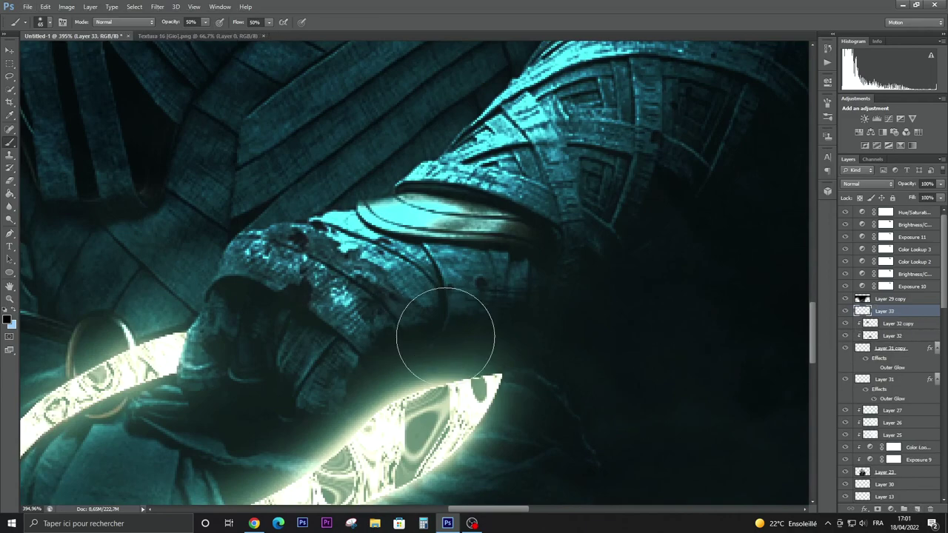
Paint dark shading between the hand and the glowing blade with a smaller brush
key(bracketleft)
key(bracketleft)
key(bracketleft)
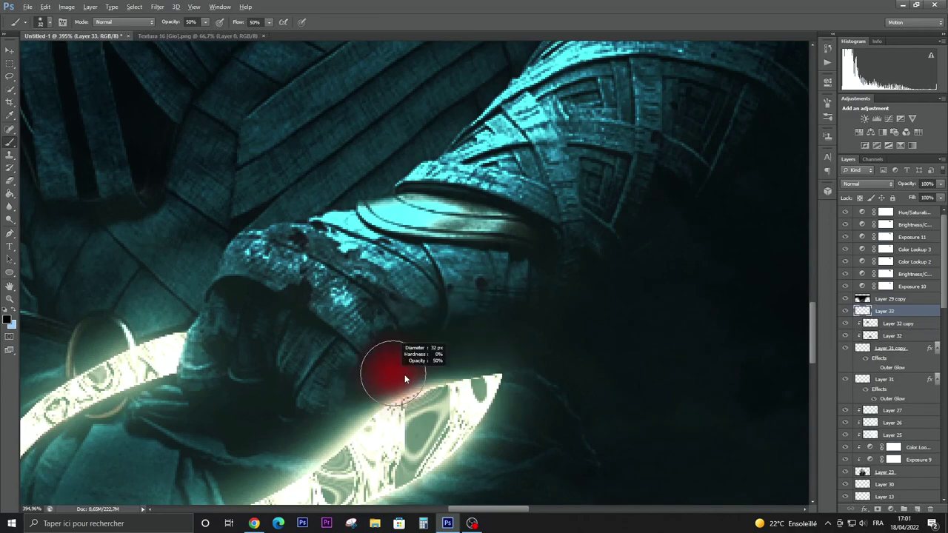
scroll(222, 362, down, 4)
scroll(296, 345, up, 3)
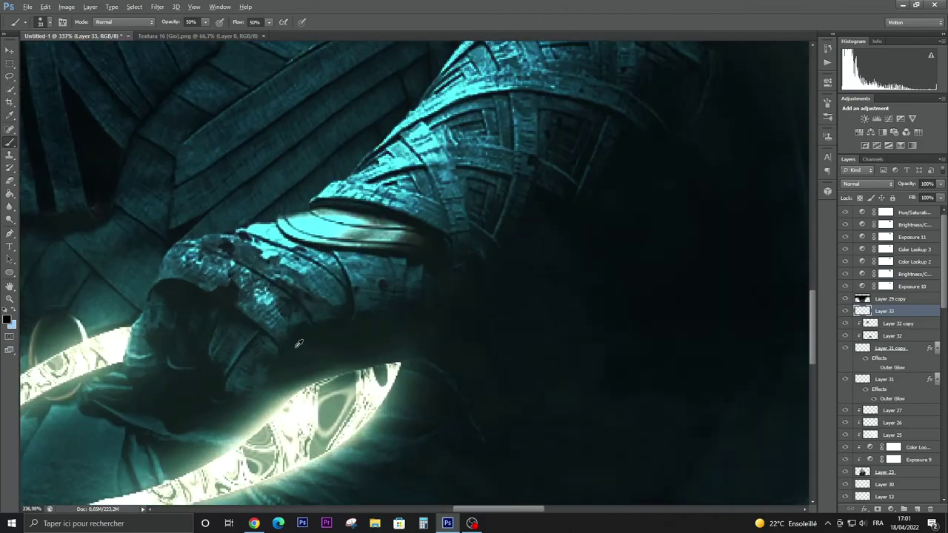
scroll(318, 366, down, 1)
mouse_move(303, 333)
mouse_down()
mouse_move(453, 319)
mouse_move(360, 328)
mouse_up()
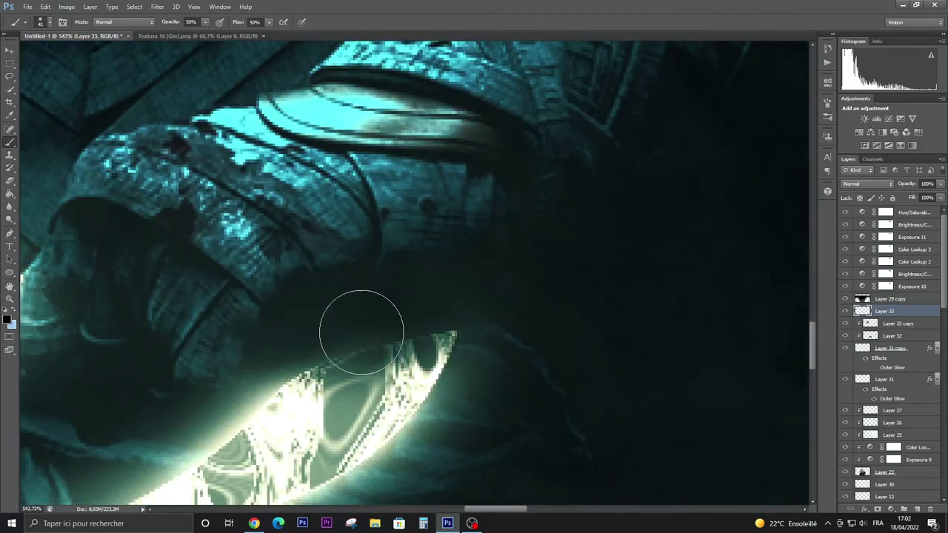
scroll(320, 382, down, 4)
scroll(320, 381, down, 2)
scroll(341, 348, down, 1)
scroll(368, 306, down, 1)
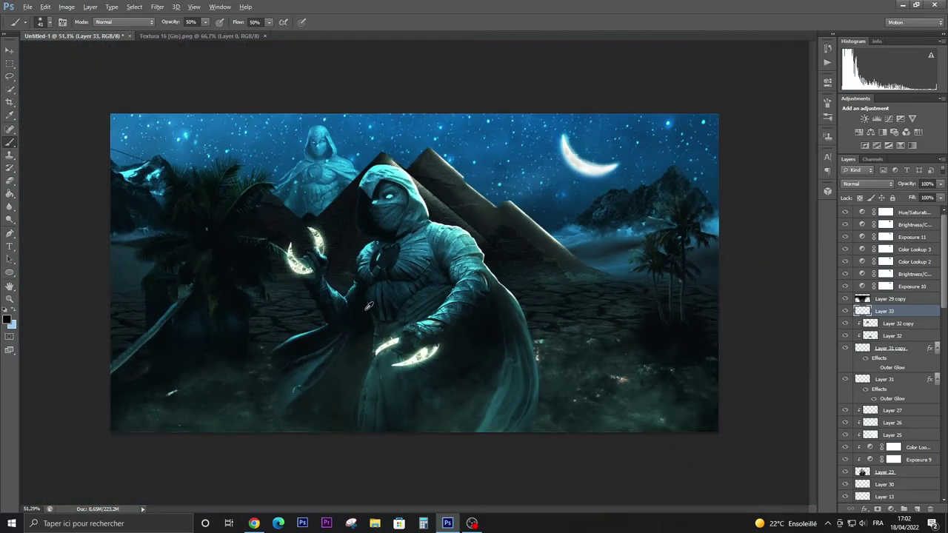
scroll(379, 273, up, 3)
scroll(384, 222, up, 2)
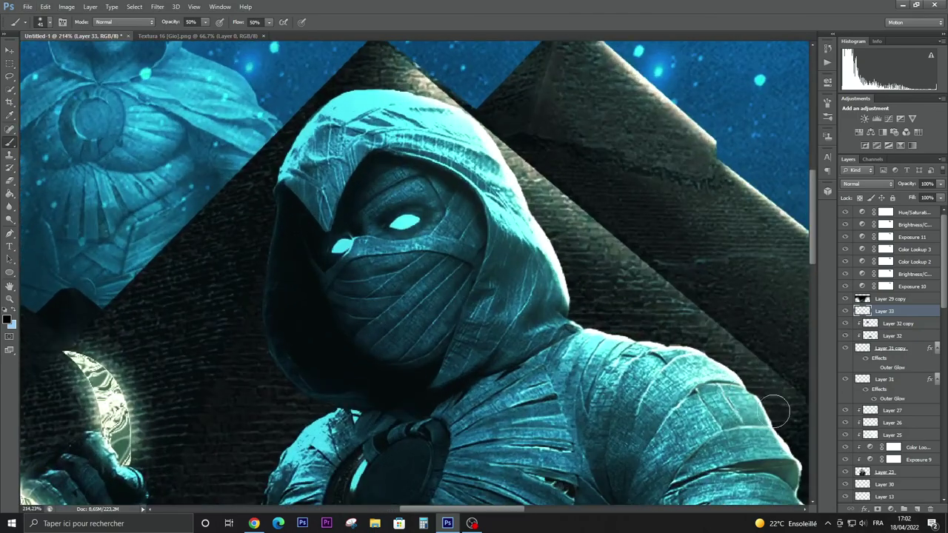
Add a new empty Layer 34 for tracing the glowing eyes
click(918, 508)
click(11, 235)
scroll(341, 252, up, 2)
Close the eye outlines, convert them to a selection, fill it with white, and deselect
scroll(328, 261, up, 3)
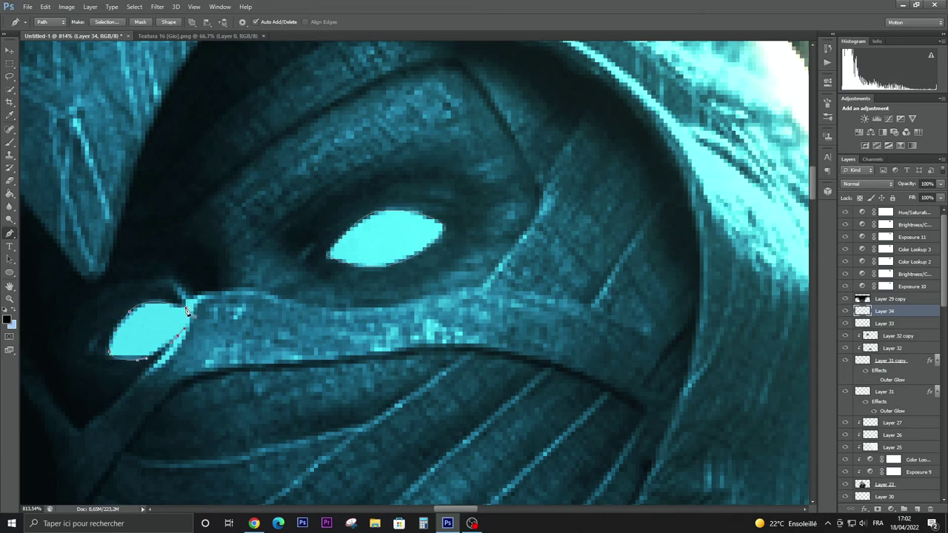
click(186, 309)
key(i)
key(ctrl+Return)
click(7, 319)
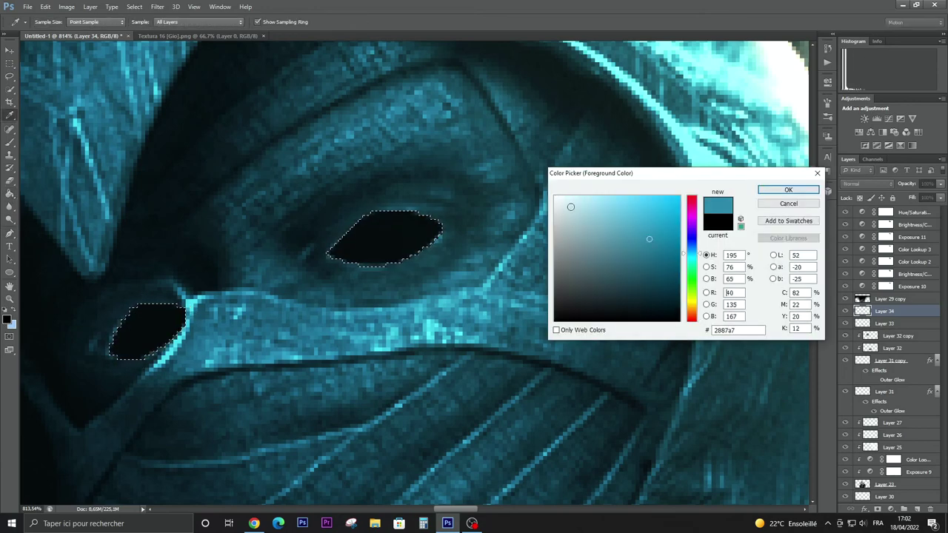
key(Return)
key(ctrl+BackSpace)
right_click(74, 135)
click(89, 141)
Give the eyes layer an Outer Glow layer style with a changed glow colour
click(9, 50)
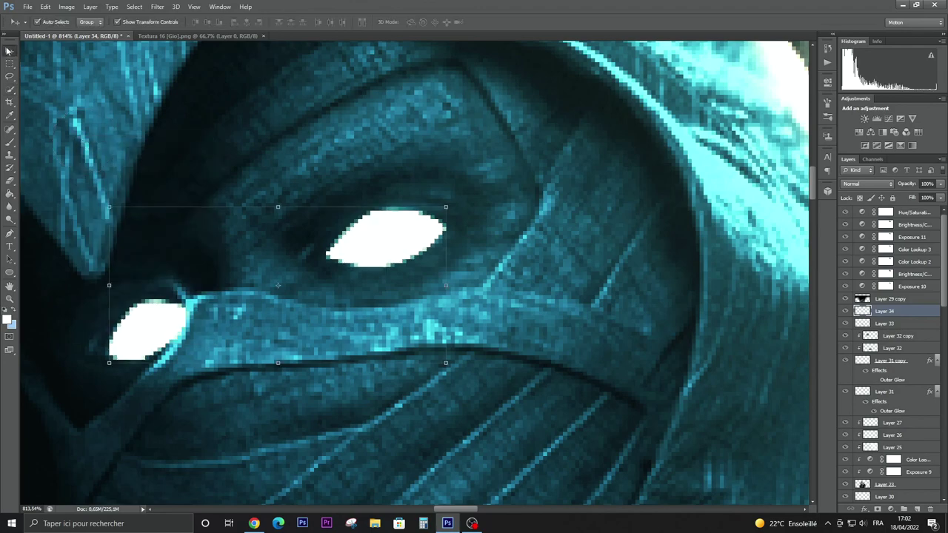
double_click(922, 311)
click(539, 275)
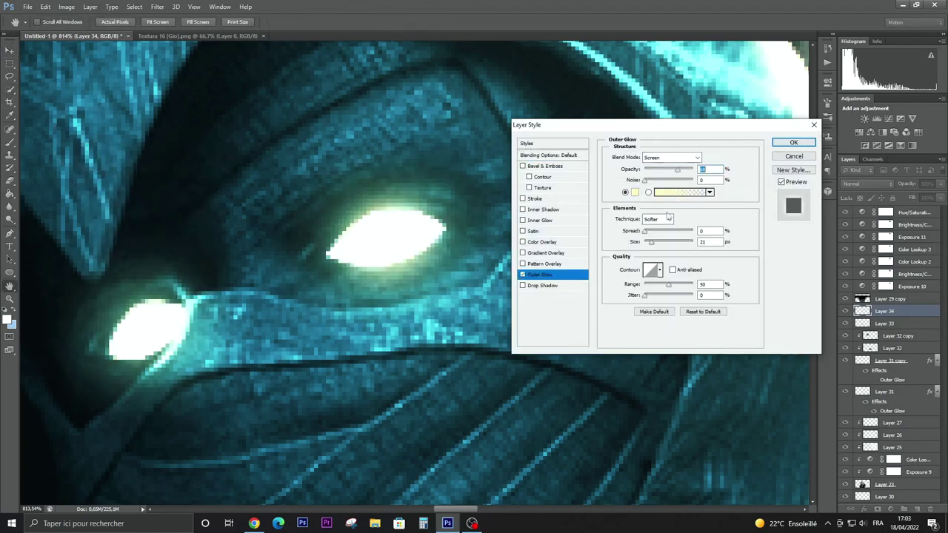
click(681, 192)
key(Return)
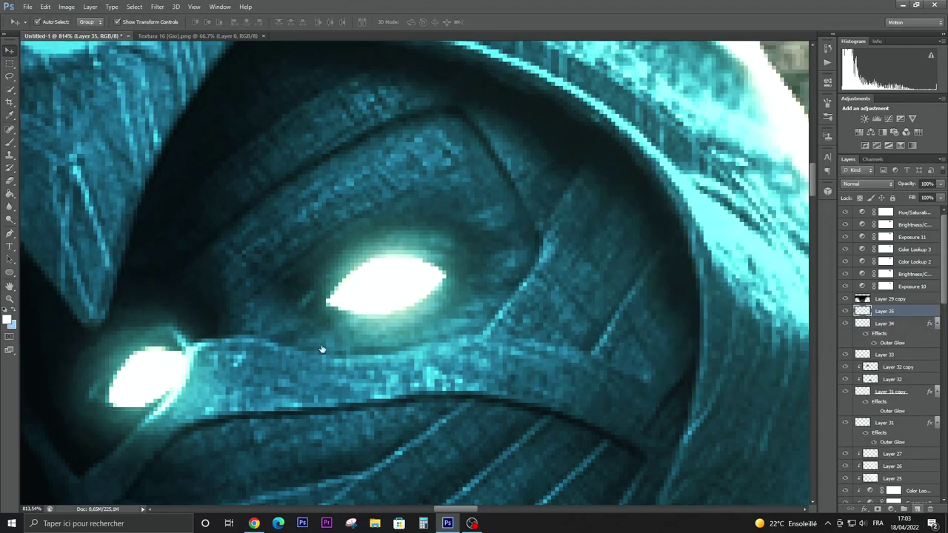
Zoom out to view the whole face and cycle through selection tools
key(ctrl+0)
scroll(126, 148, up, 3)
key(m)
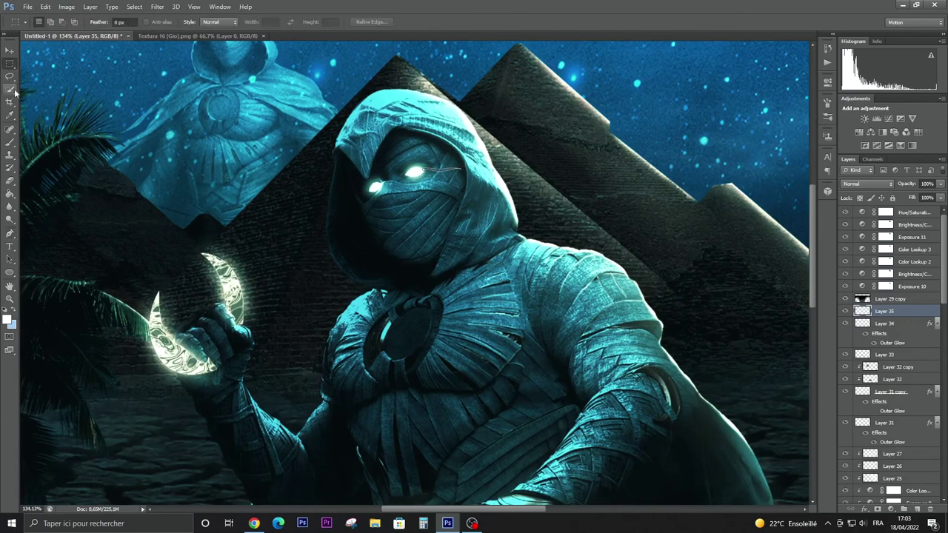
right_click(147, 179)
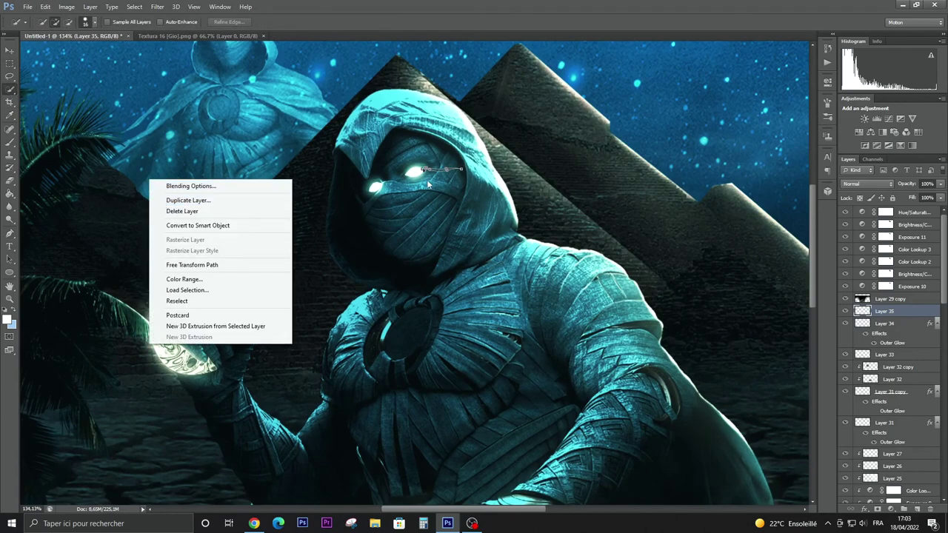
key(Escape)
key(j)
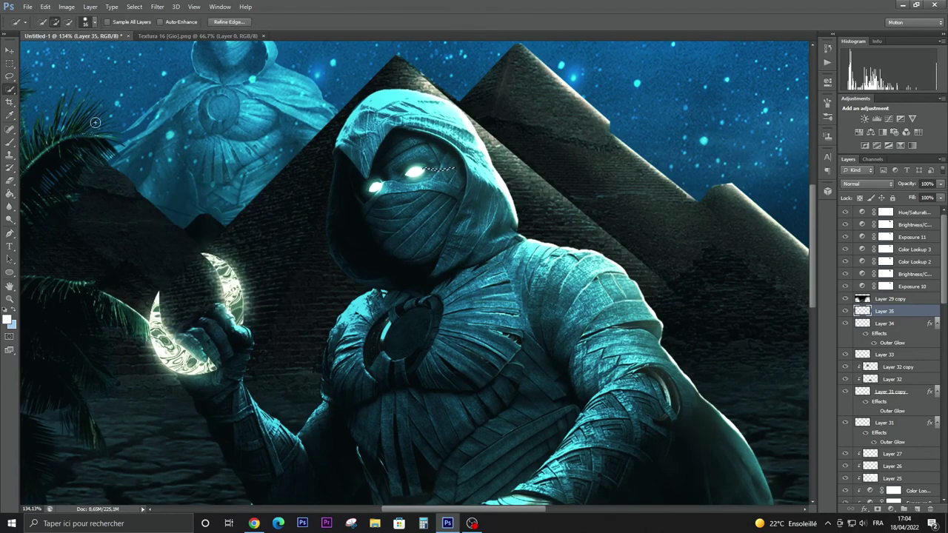
Lower the glowing eyes layer's opacity to 76%
key(v)
key(ctrl+0)
scroll(177, 296, up, 1)
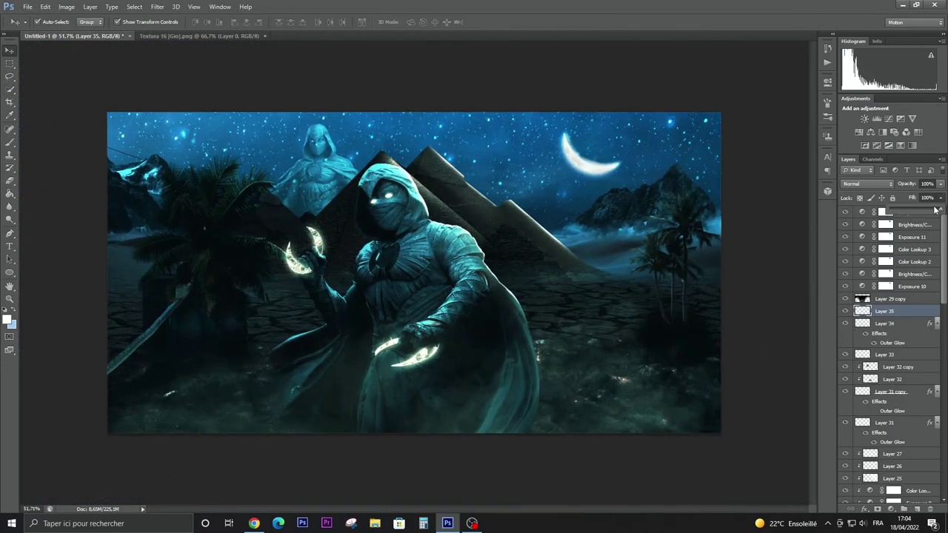
click(922, 322)
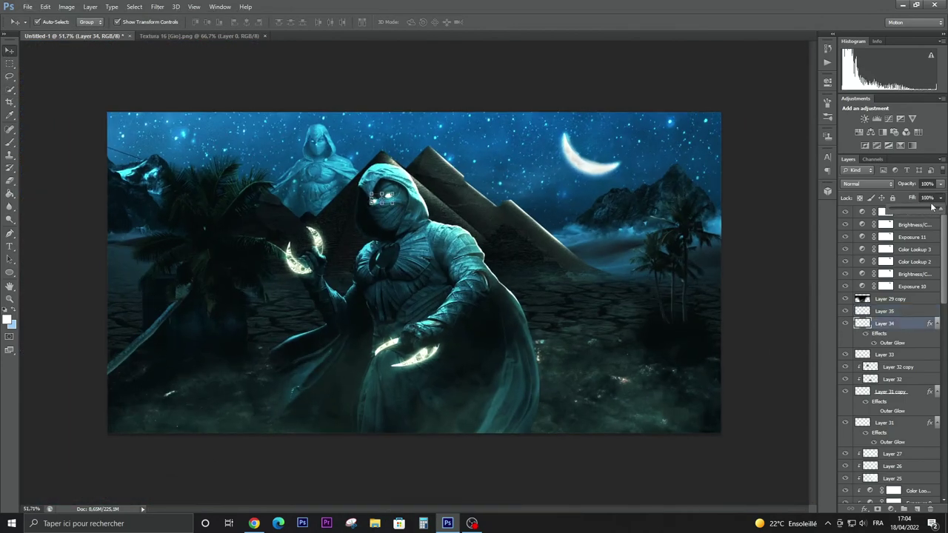
drag(940, 184, 920, 198)
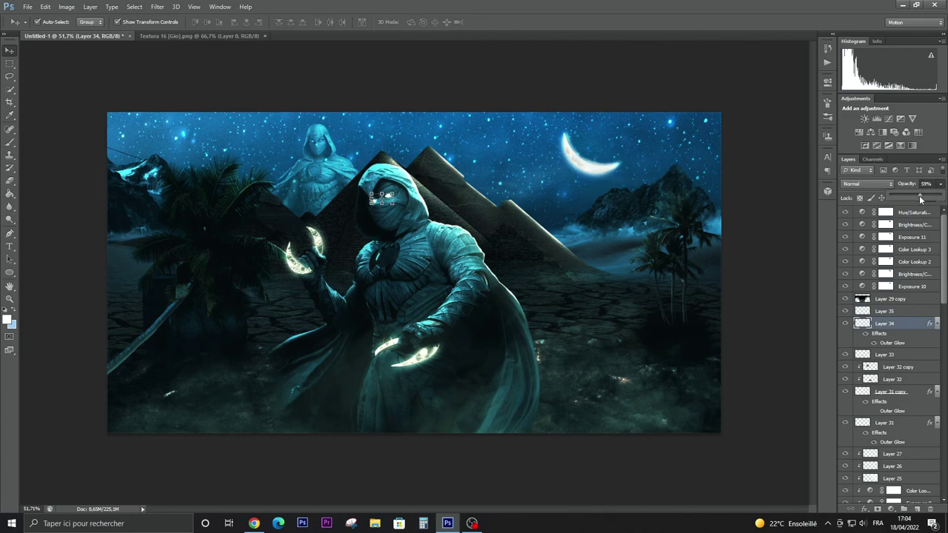
click(790, 376)
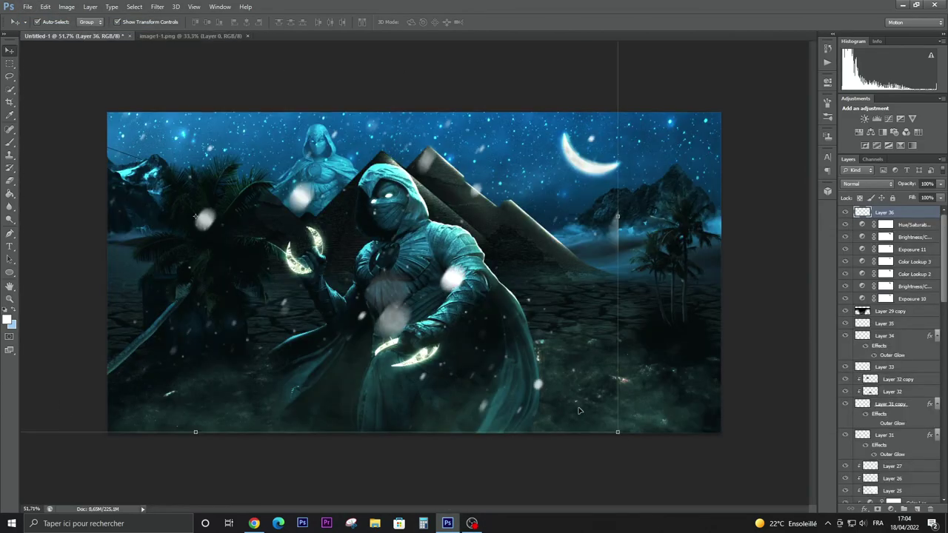
Shift the bokeh overlay right and down and set its Fill to 23%
drag(579, 411, 737, 452)
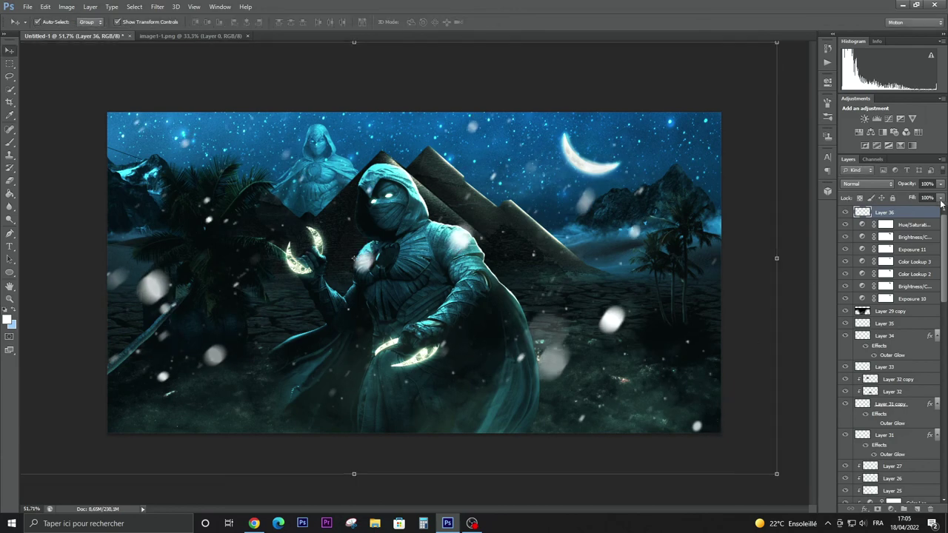
drag(941, 202, 902, 213)
scroll(535, 419, down, 3)
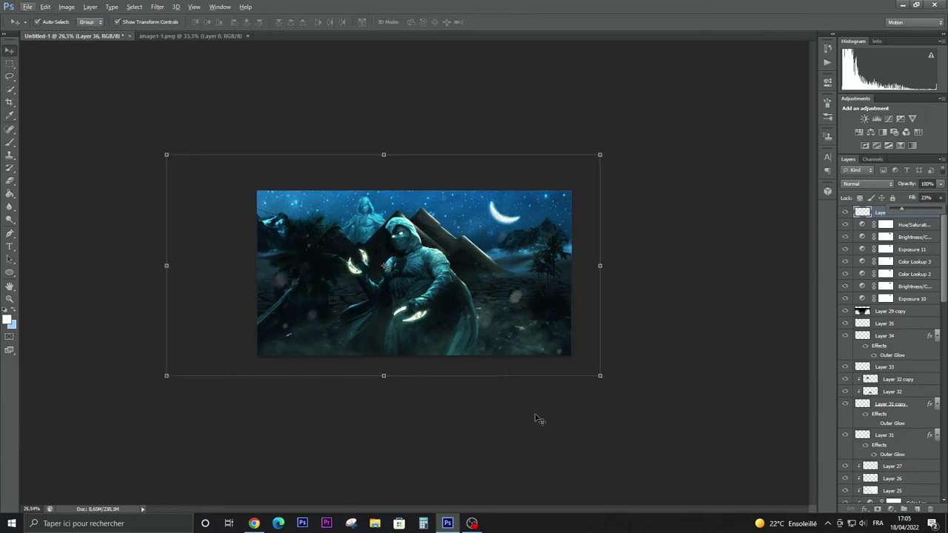
Scale the bokeh overlay down from opposite corners with Free Transform
drag(603, 381, 575, 362)
drag(165, 153, 235, 190)
key(Return)
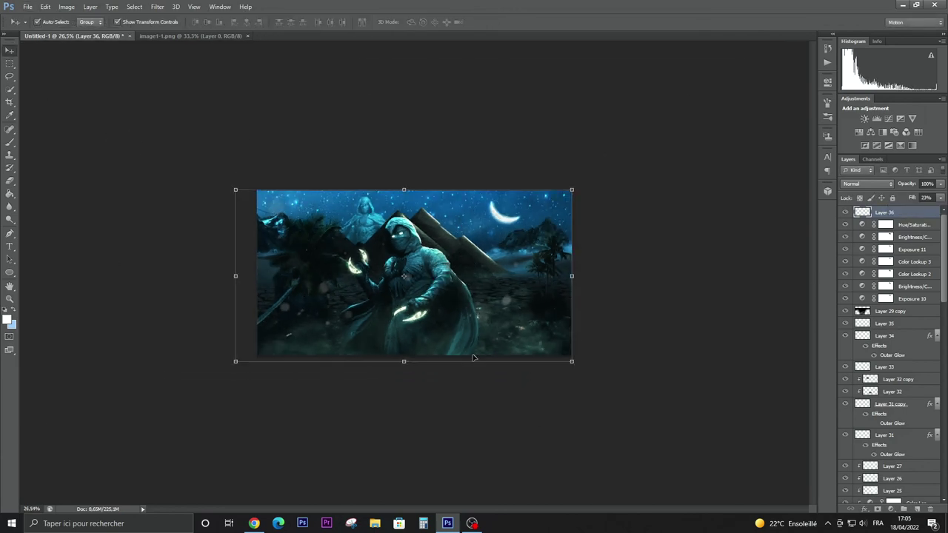
click(677, 357)
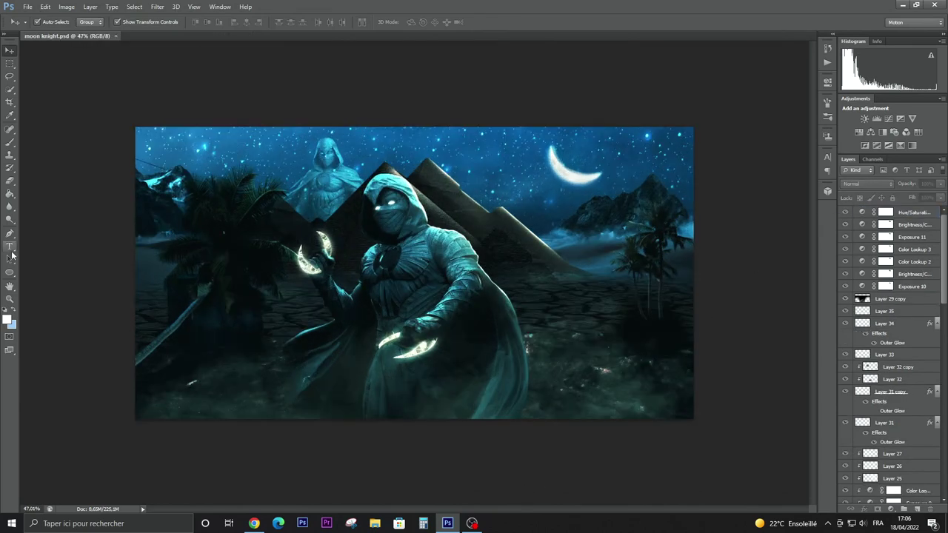
Add the white credit text in Akira Expanded and place it at the lower right
key(t)
drag(263, 364, 693, 419)
text(ARTWORK BY BELKACEM DESIGNER)
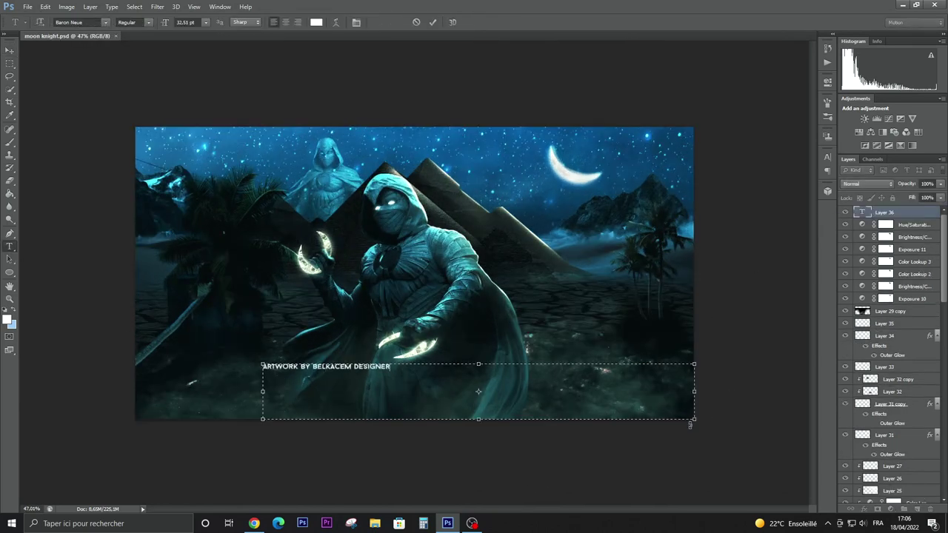
key(ctrl+a)
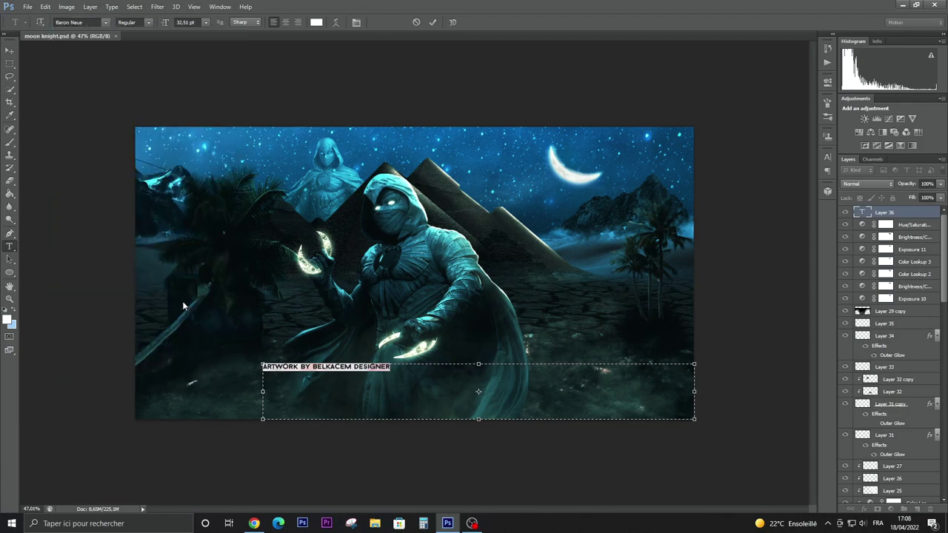
text(Akira Expanded)
drag(541, 444, 694, 435)
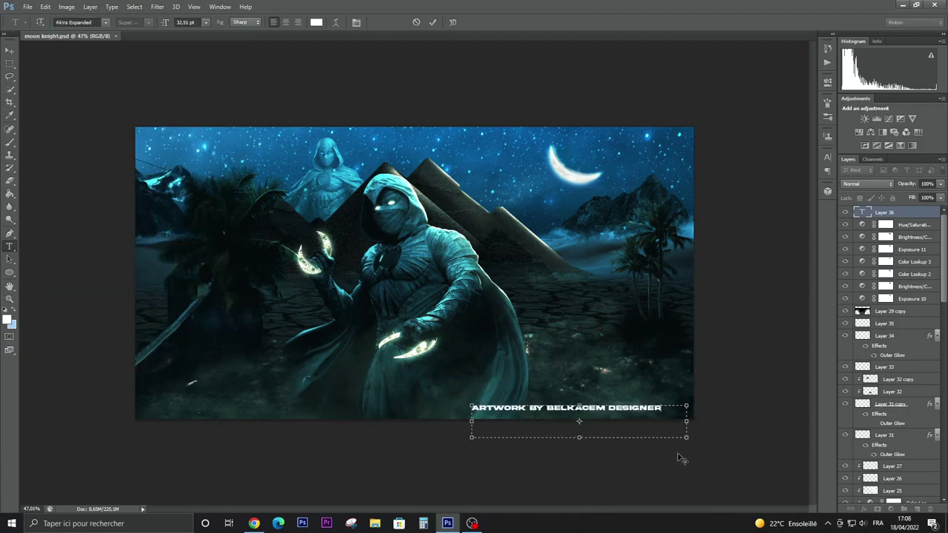
click(12, 50)
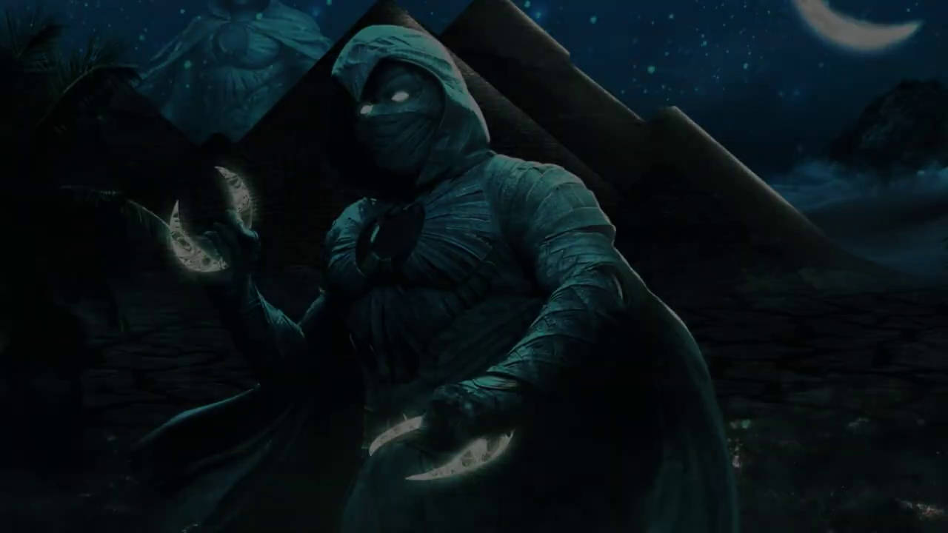